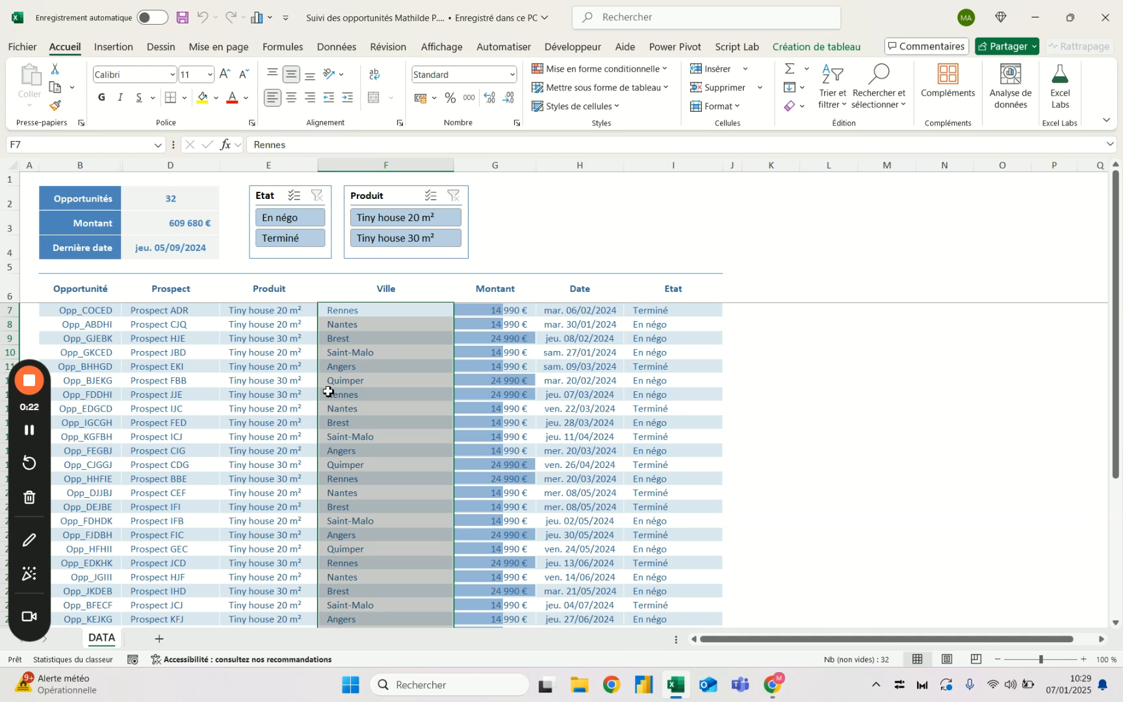
- Insert a slicer for the Ville field of the opportunities table and place it above the Date and Etat columns
{"action": "left_click", "coordinate": [404, 326]}
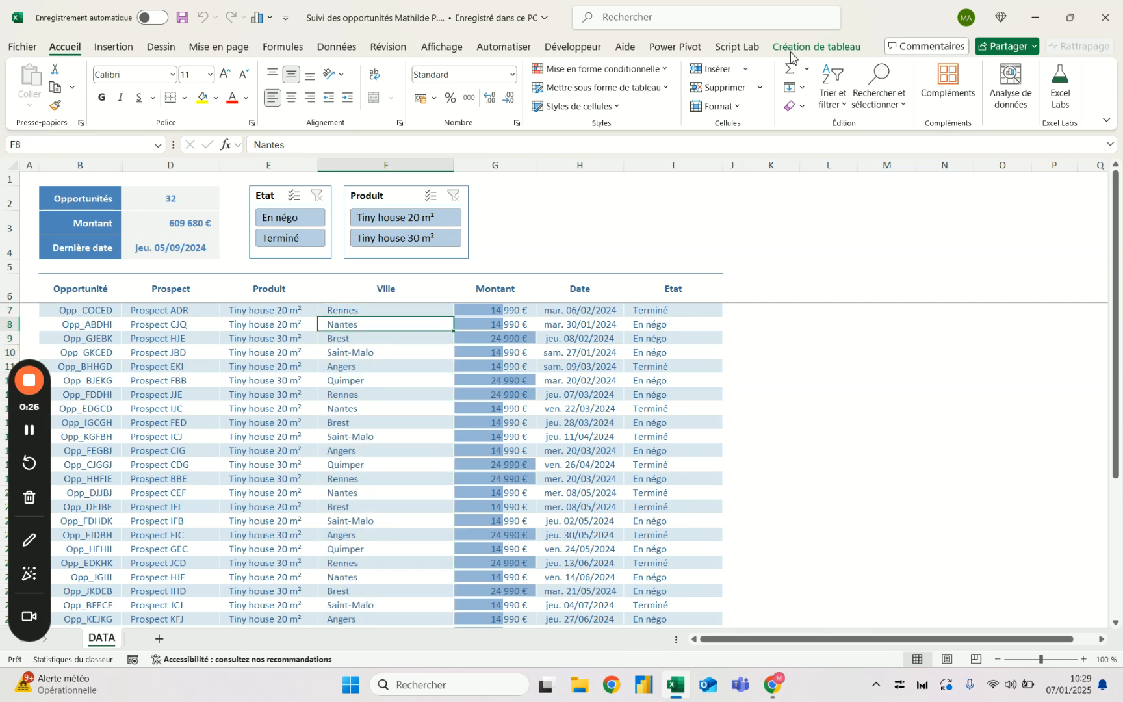
{"action": "left_click", "coordinate": [812, 48]}
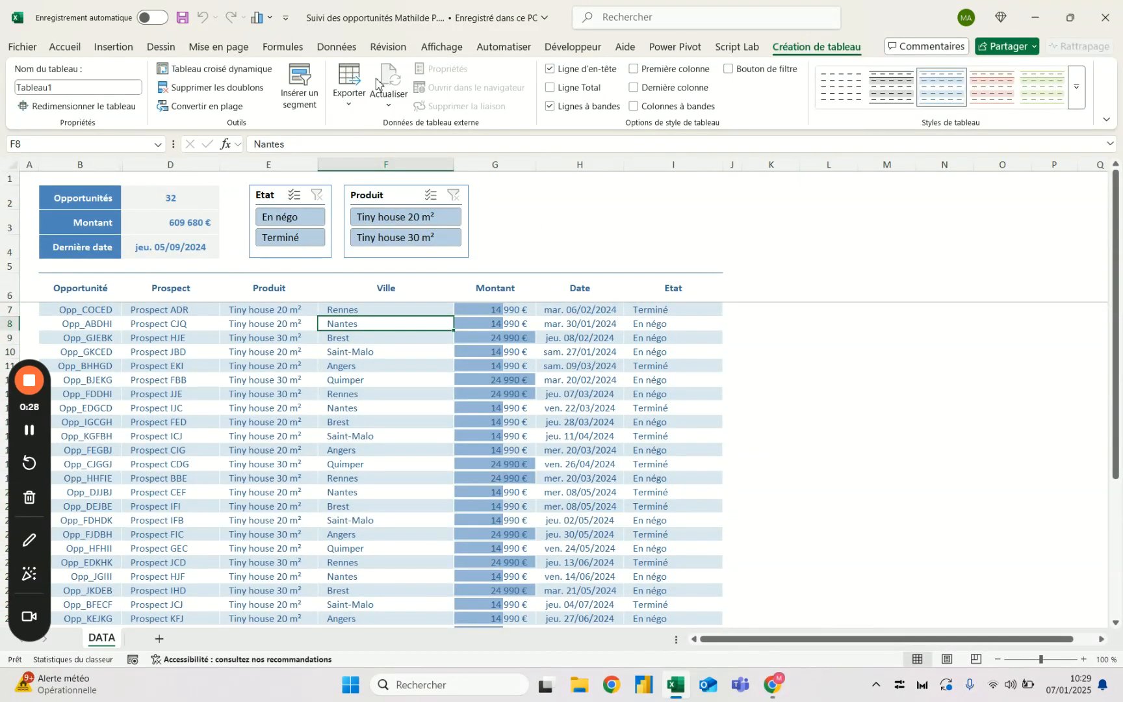
{"action": "left_click", "coordinate": [315, 91]}
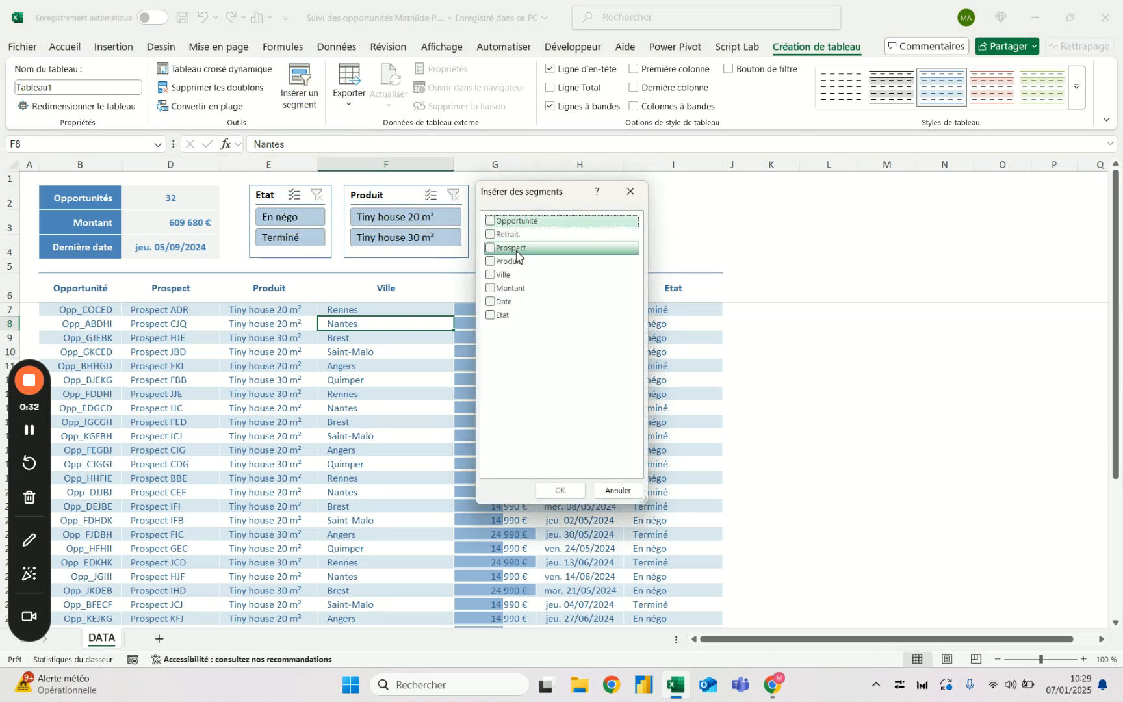
{"action": "left_click", "coordinate": [494, 276]}
{"action": "left_click", "coordinate": [560, 490]}
{"action": "left_click_drag", "start_coordinate": [585, 384], "coordinate": [641, 264]}
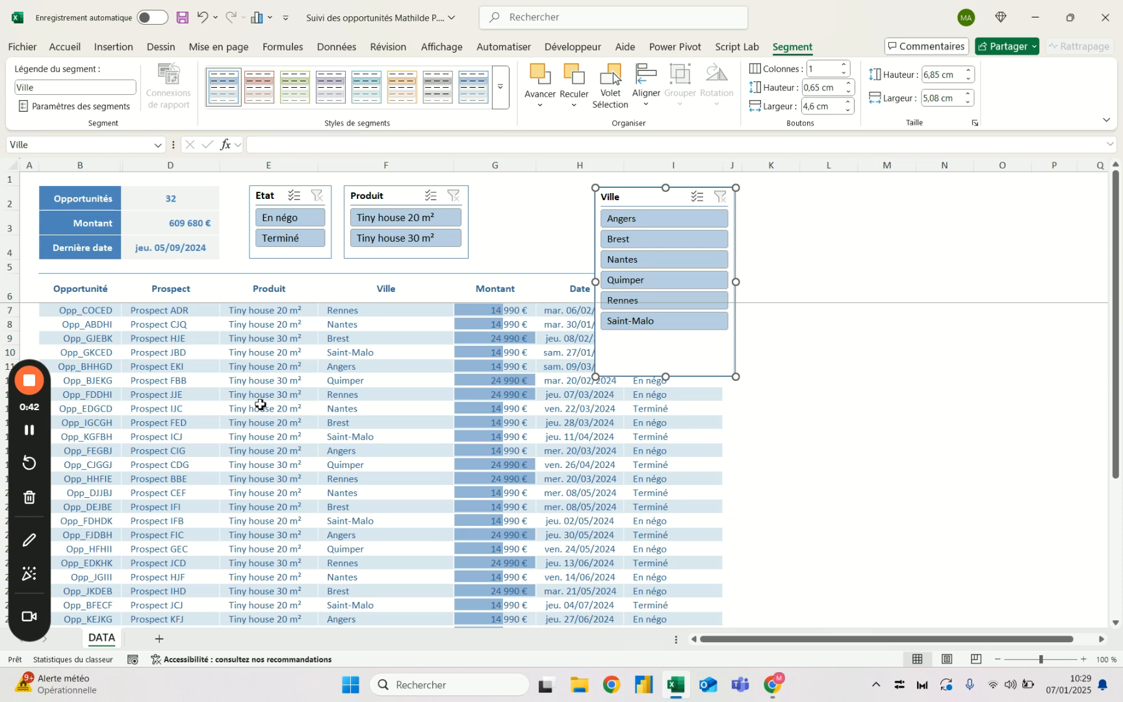
- Filter the table by Angers, Brest and Nantes in turn with the Ville slicer, and clear the filter
{"action": "left_click", "coordinate": [658, 221]}
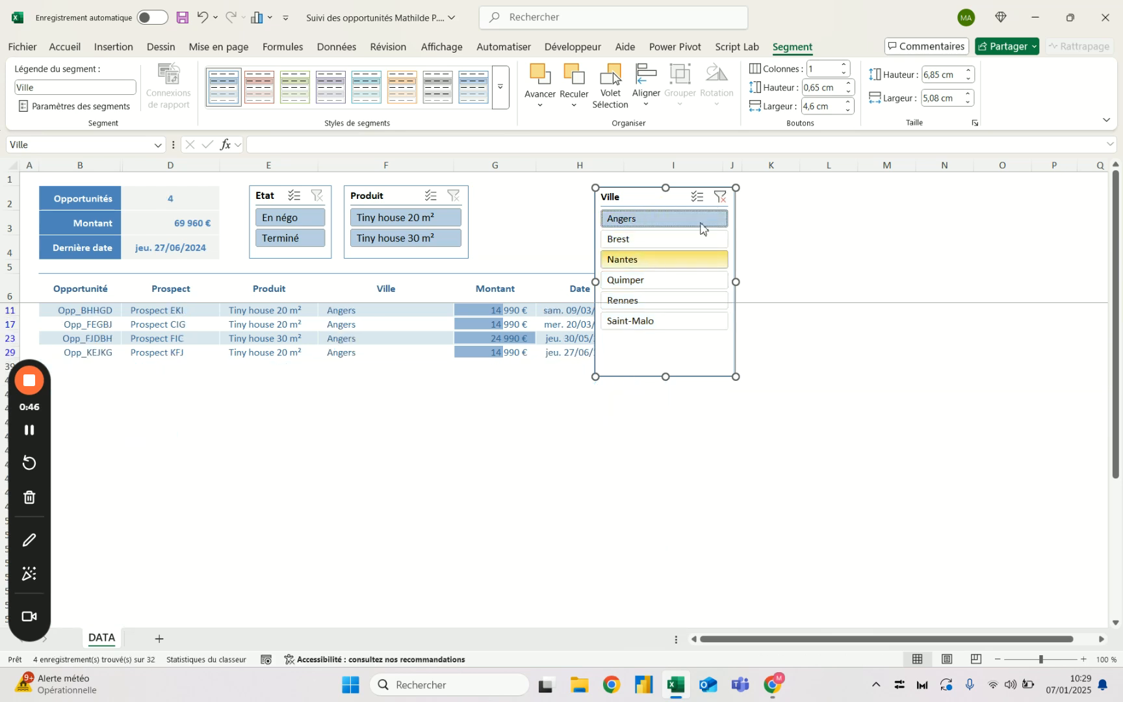
{"action": "left_click", "coordinate": [674, 240]}
{"action": "left_click", "coordinate": [666, 264]}
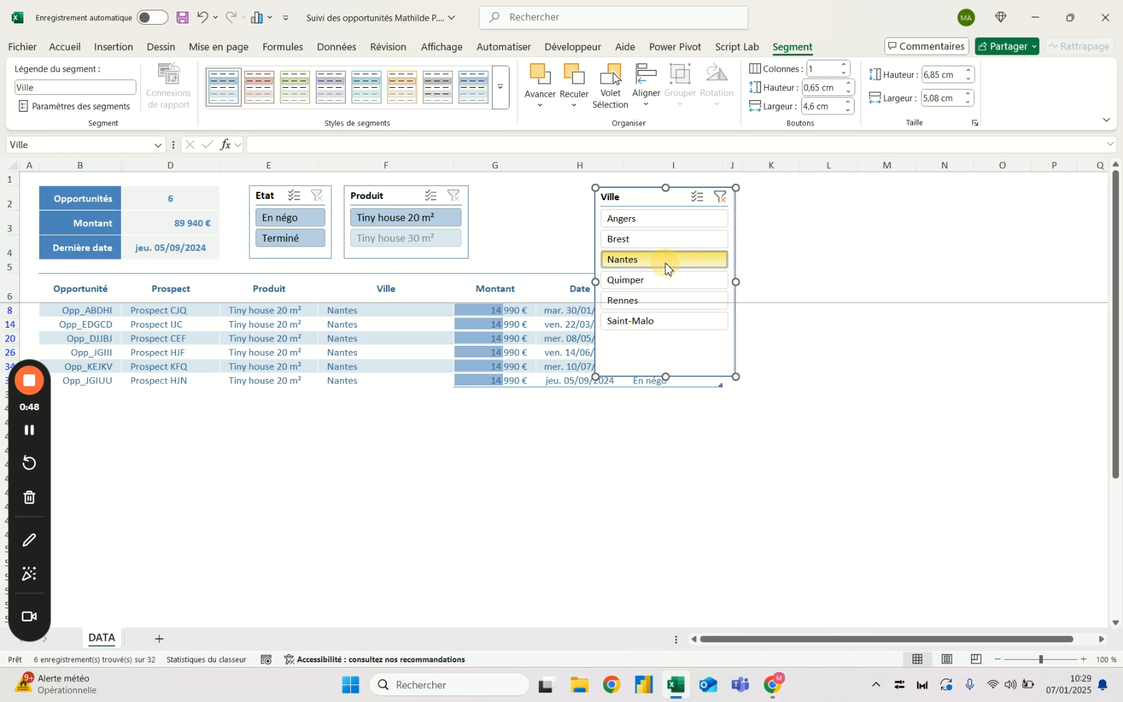
{"action": "left_click", "coordinate": [722, 199]}
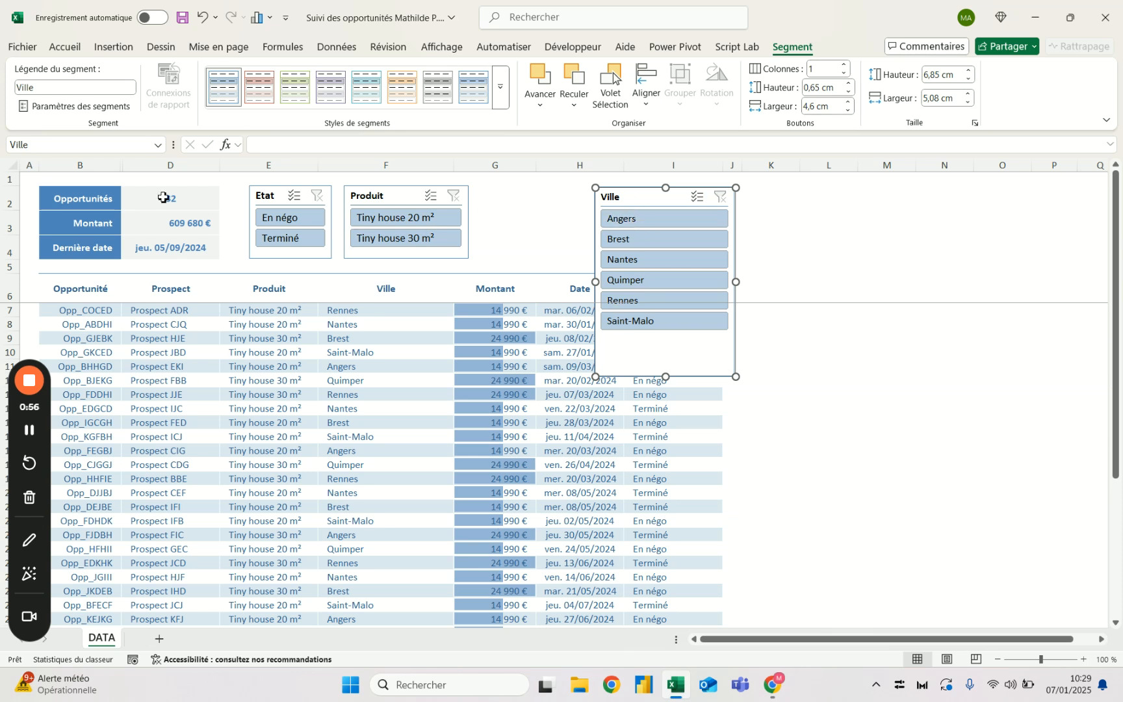
- Filter the table by each city from Angers to Saint-Malo in turn, and remove the filter and the Ville slicer
{"action": "left_click", "coordinate": [637, 221]}
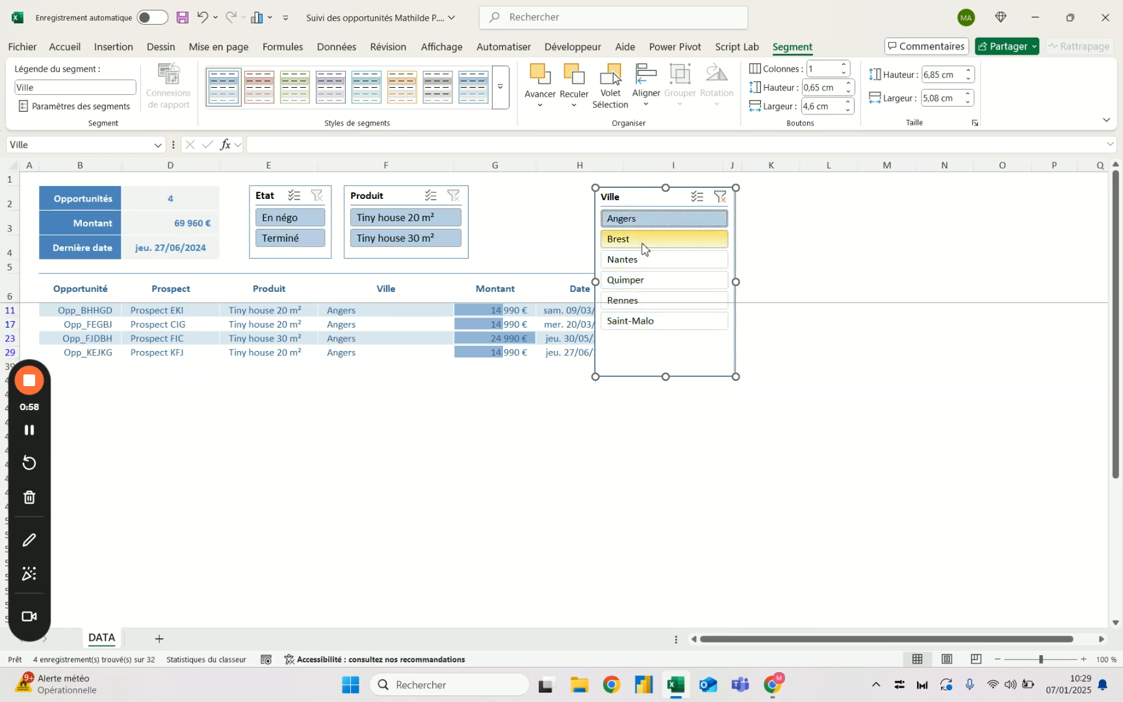
{"action": "left_click", "coordinate": [641, 240]}
{"action": "left_click", "coordinate": [642, 260]}
{"action": "left_click", "coordinate": [642, 280]}
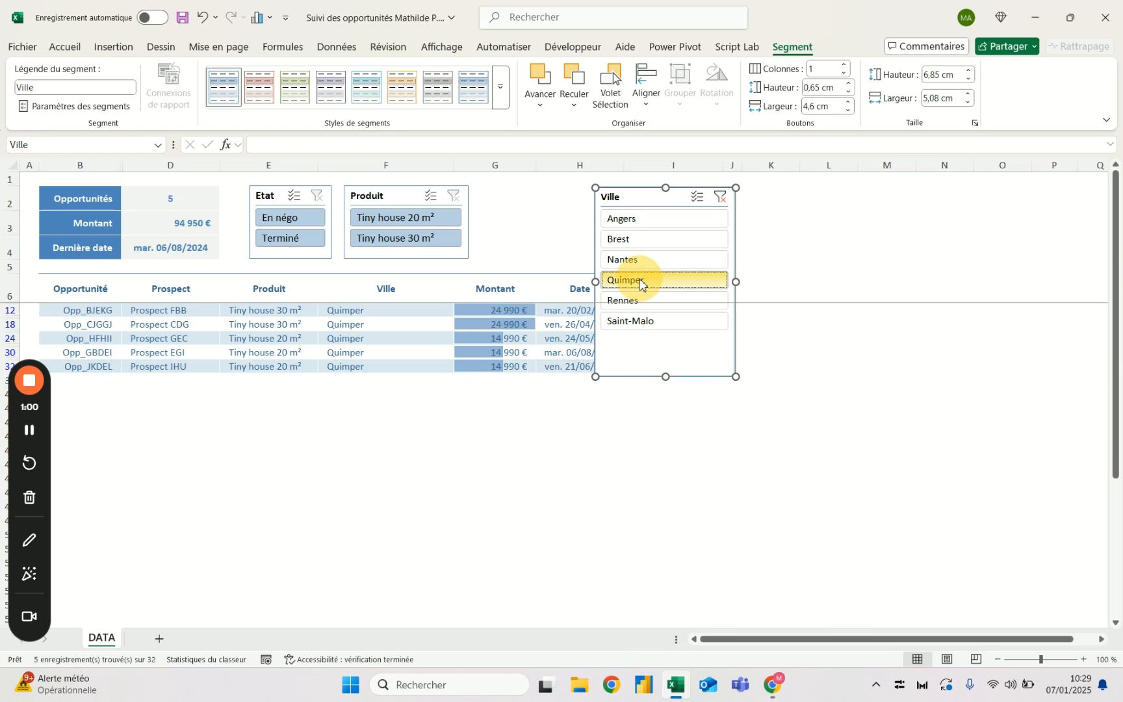
{"action": "left_click", "coordinate": [640, 300]}
{"action": "left_click", "coordinate": [635, 322]}
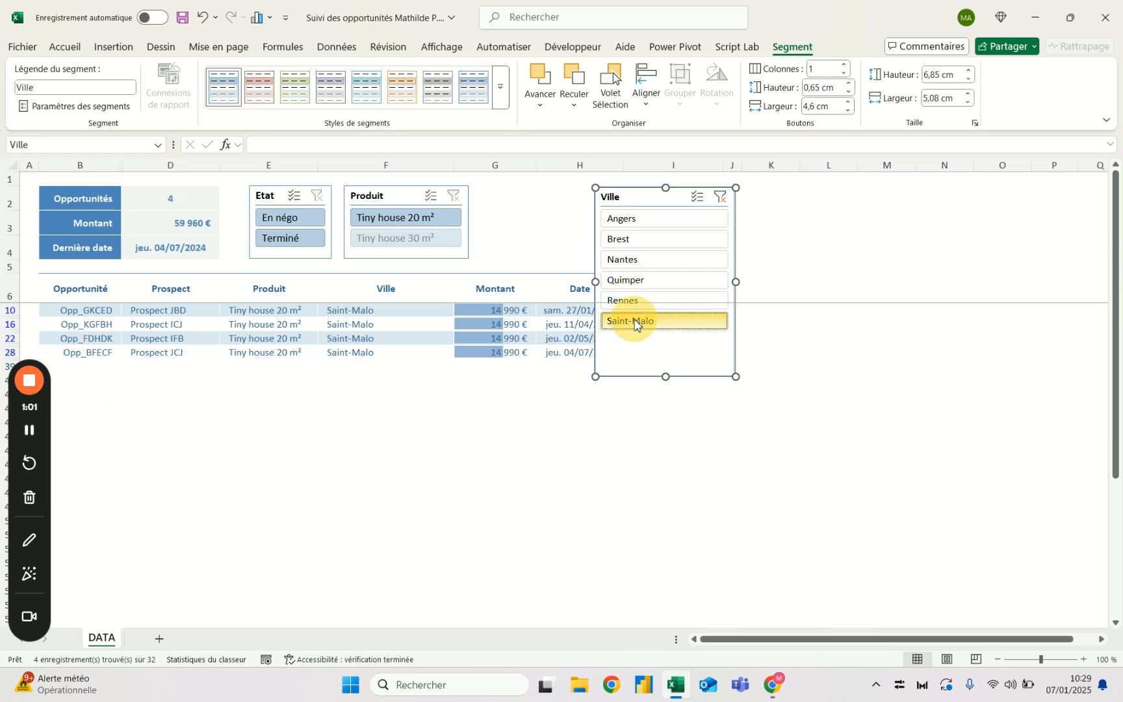
{"action": "left_click", "coordinate": [720, 197]}
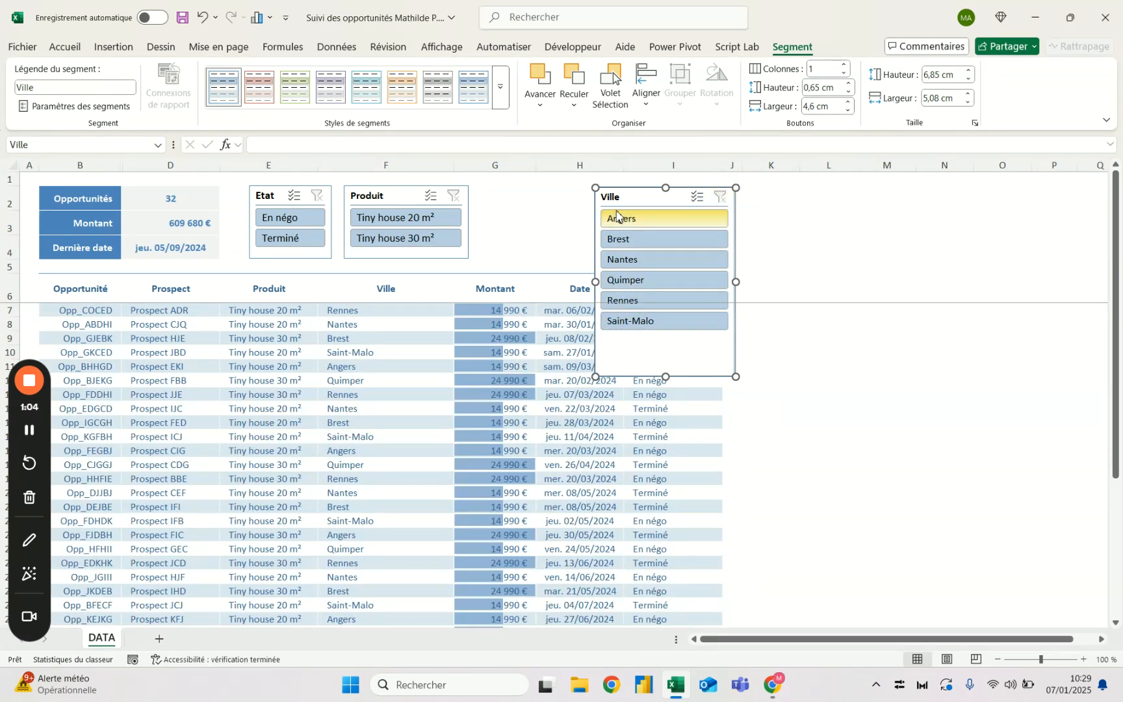
{"action": "key", "text": "Delete"}
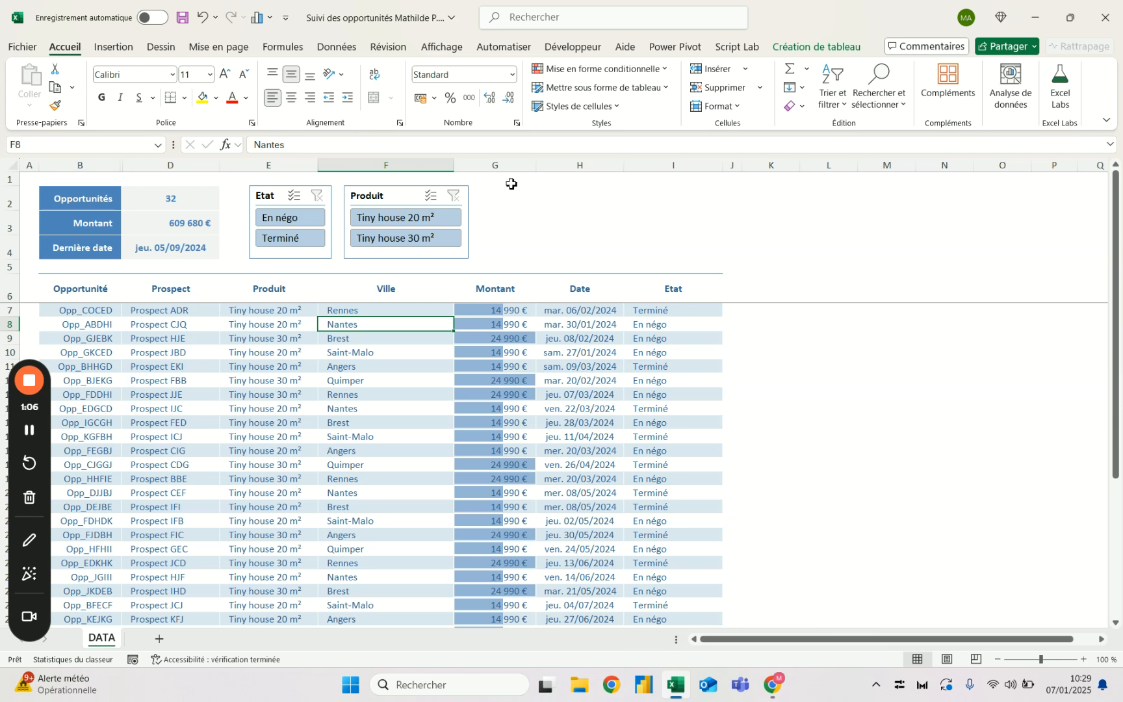
- Insert two columns between Ville and Montant and title their headers Département and Région
{"action": "left_click", "coordinate": [506, 165]}
{"action": "key", "text": "ctrl+plus"}
{"action": "key", "text": "ctrl+plus"}
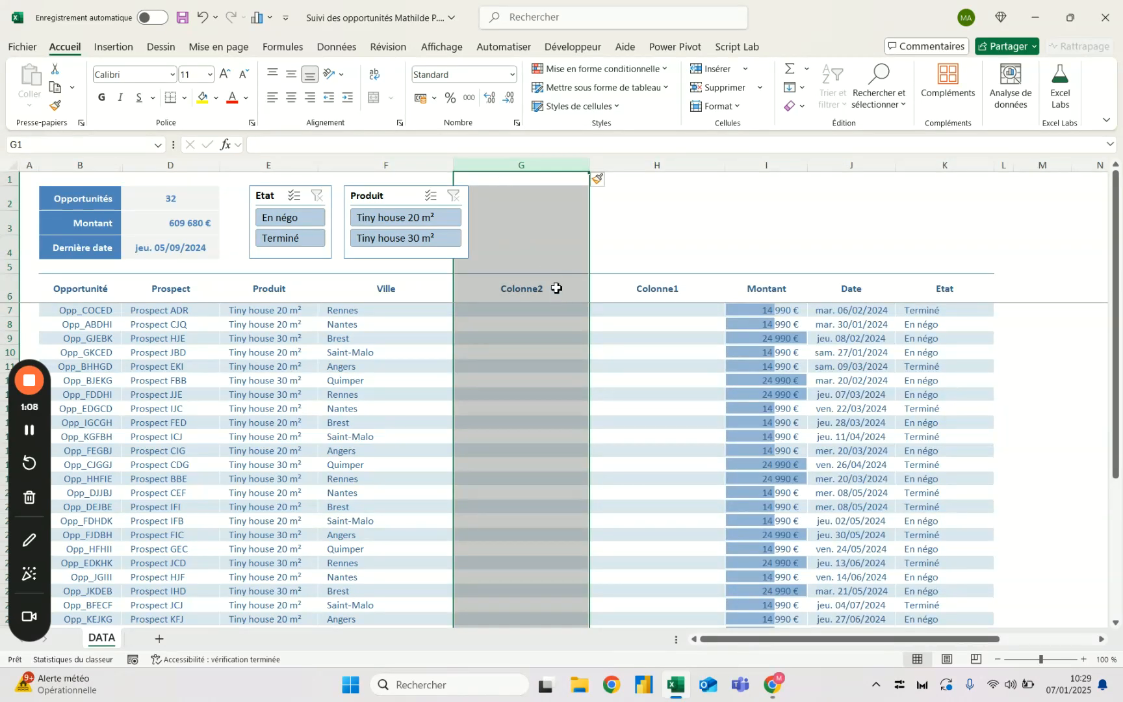
{"action": "left_click", "coordinate": [556, 288]}
{"action": "type", "text": "Département"}
{"action": "key", "text": "Tab"}
{"action": "type", "text": "Région"}
{"action": "key", "text": "Return"}
- Fill the Département and Région header cells with the lightest grey theme colour
{"action": "left_click", "coordinate": [567, 284]}
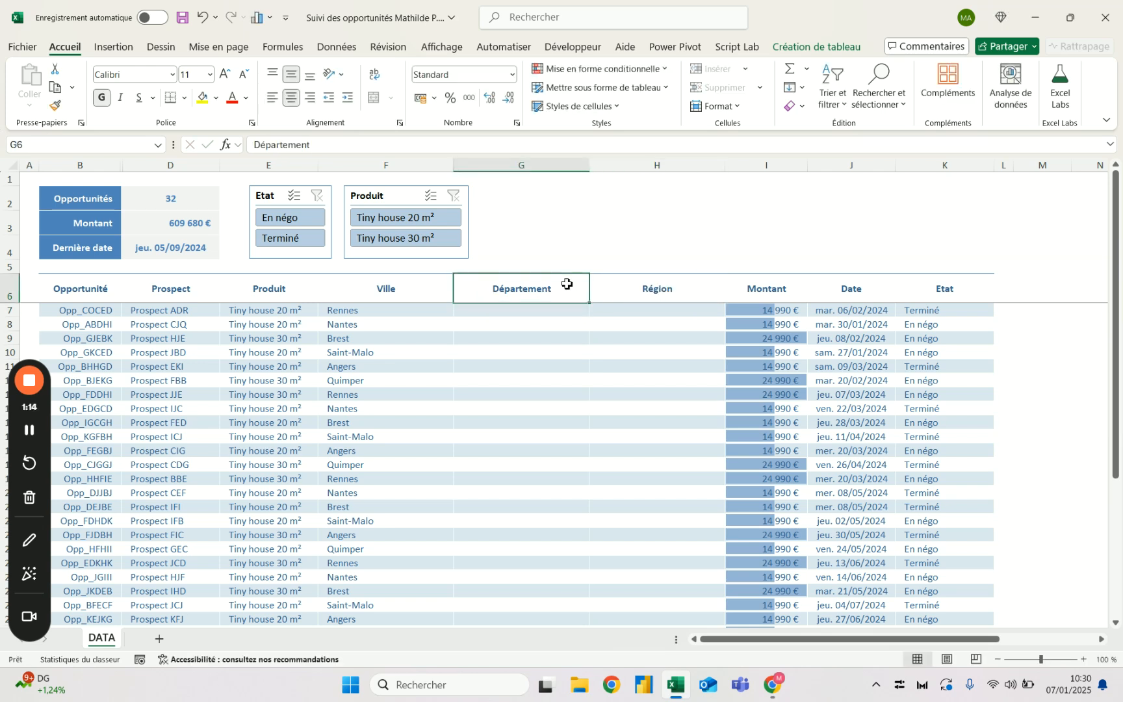
{"action": "key", "text": "shift+Right"}
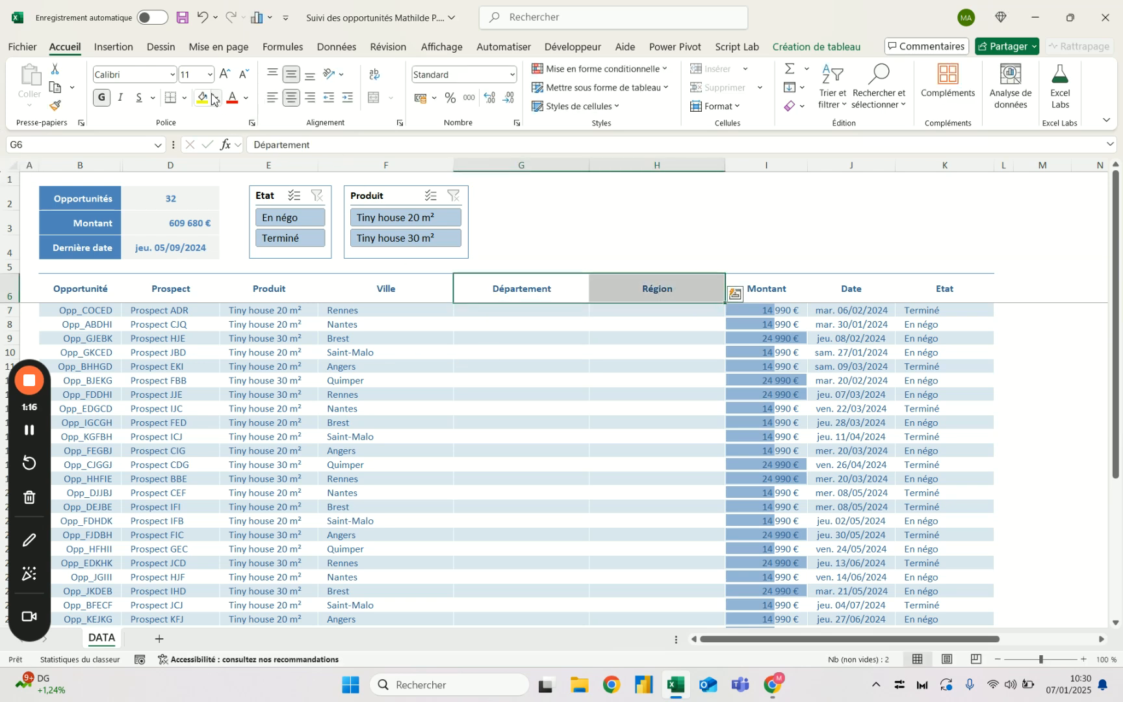
{"action": "left_click", "coordinate": [215, 99]}
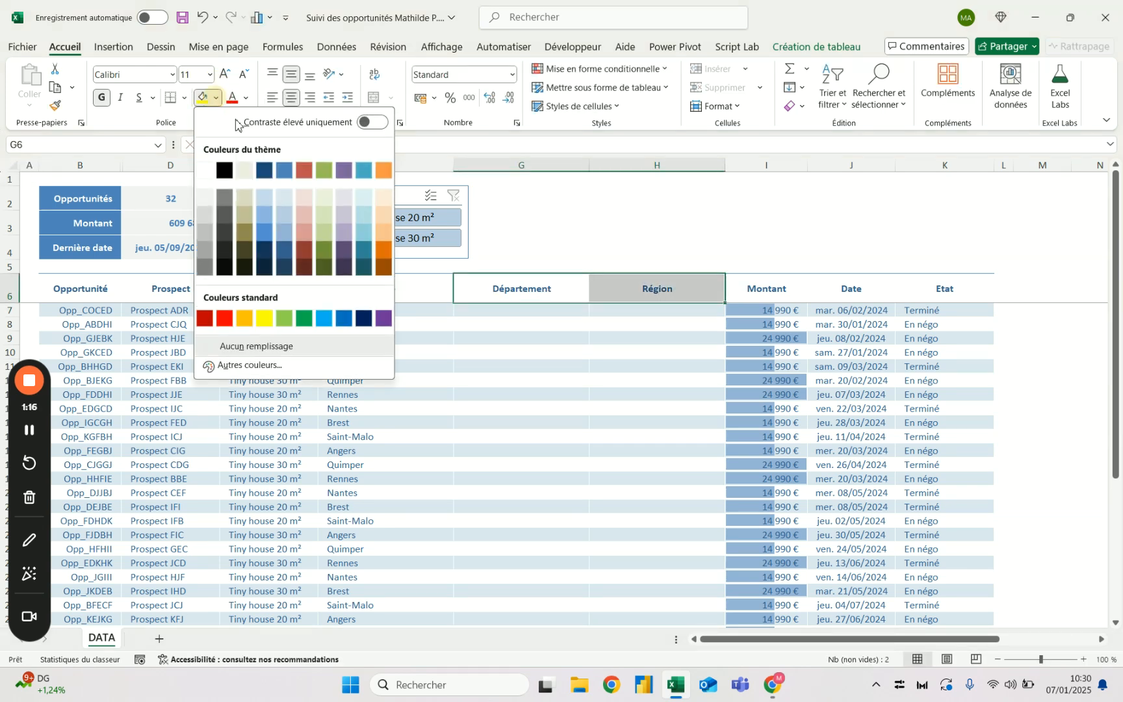
{"action": "left_click", "coordinate": [209, 220]}
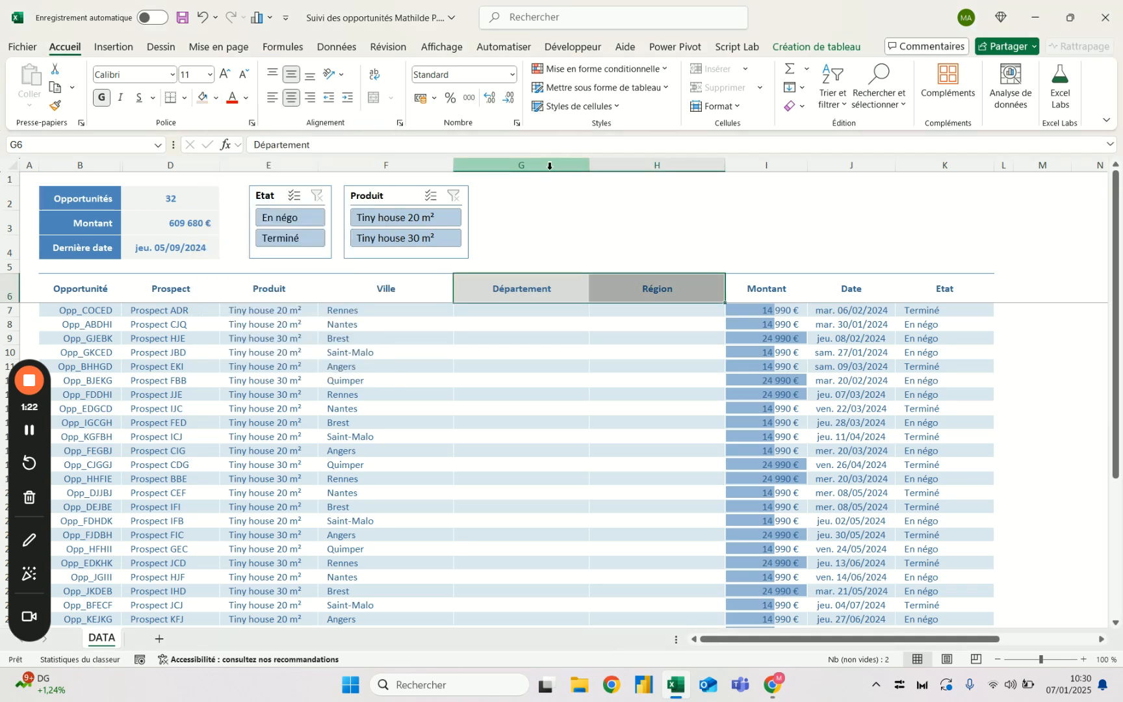
{"action": "left_click", "coordinate": [215, 98]}
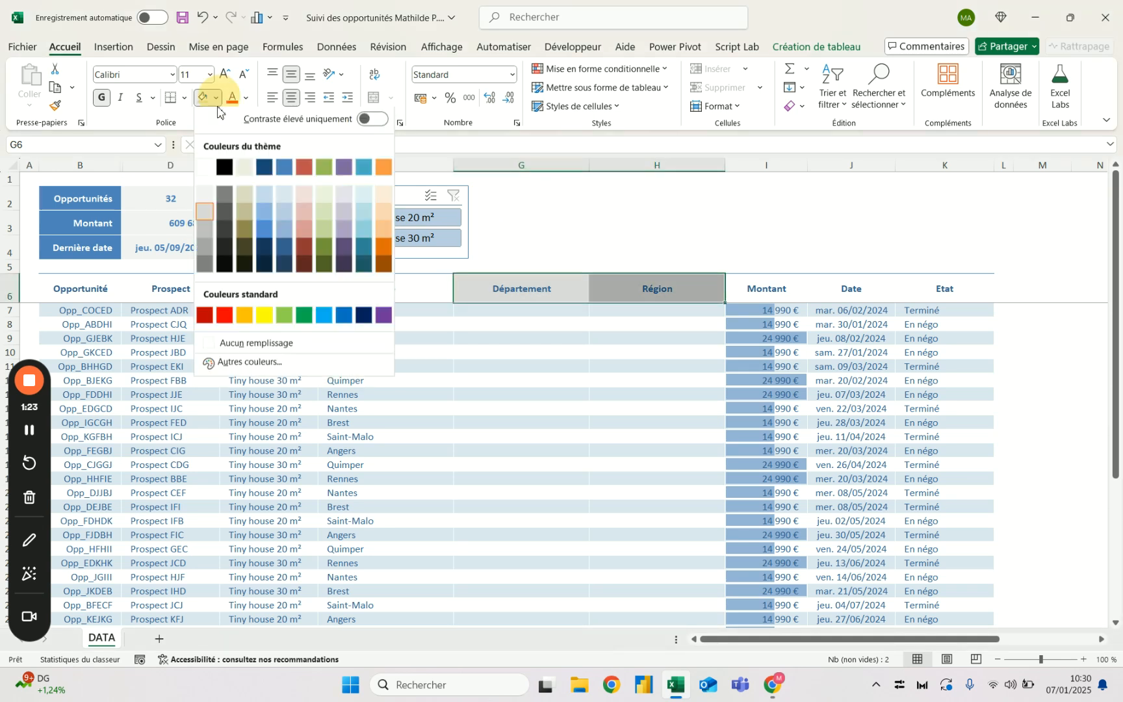
{"action": "left_click", "coordinate": [207, 205]}
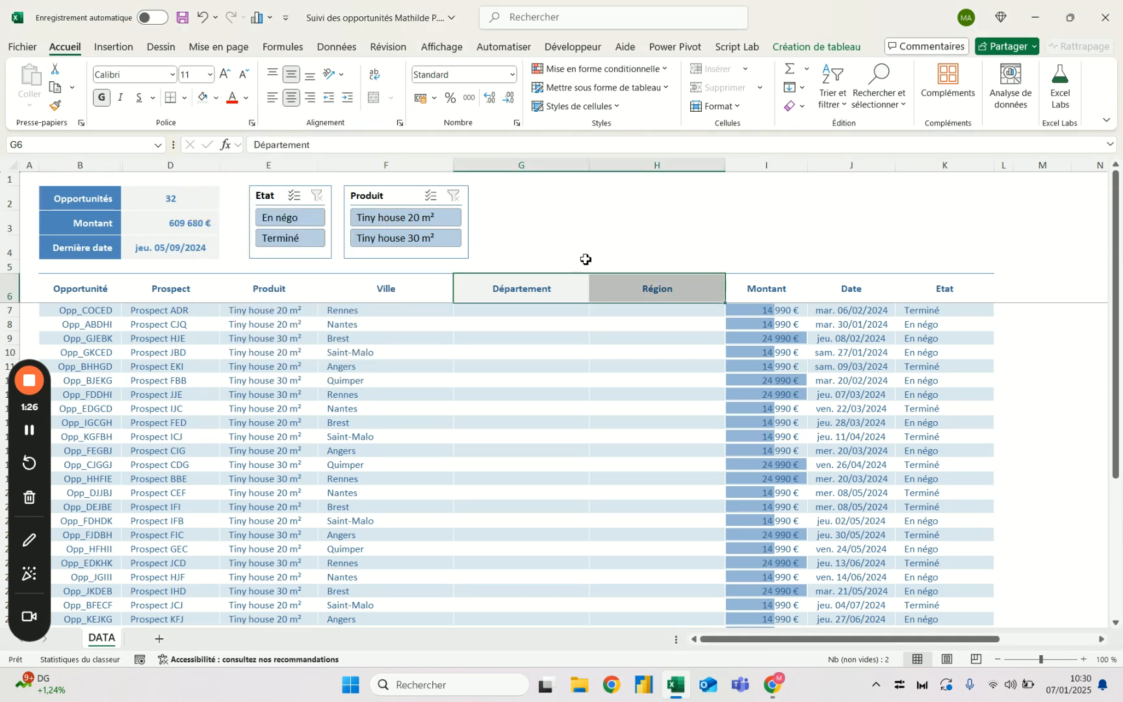
- Set the width of the Département and Région columns to 18
{"action": "left_click_drag", "start_coordinate": [559, 165], "coordinate": [622, 162]}
{"action": "right_click", "coordinate": [624, 164]}
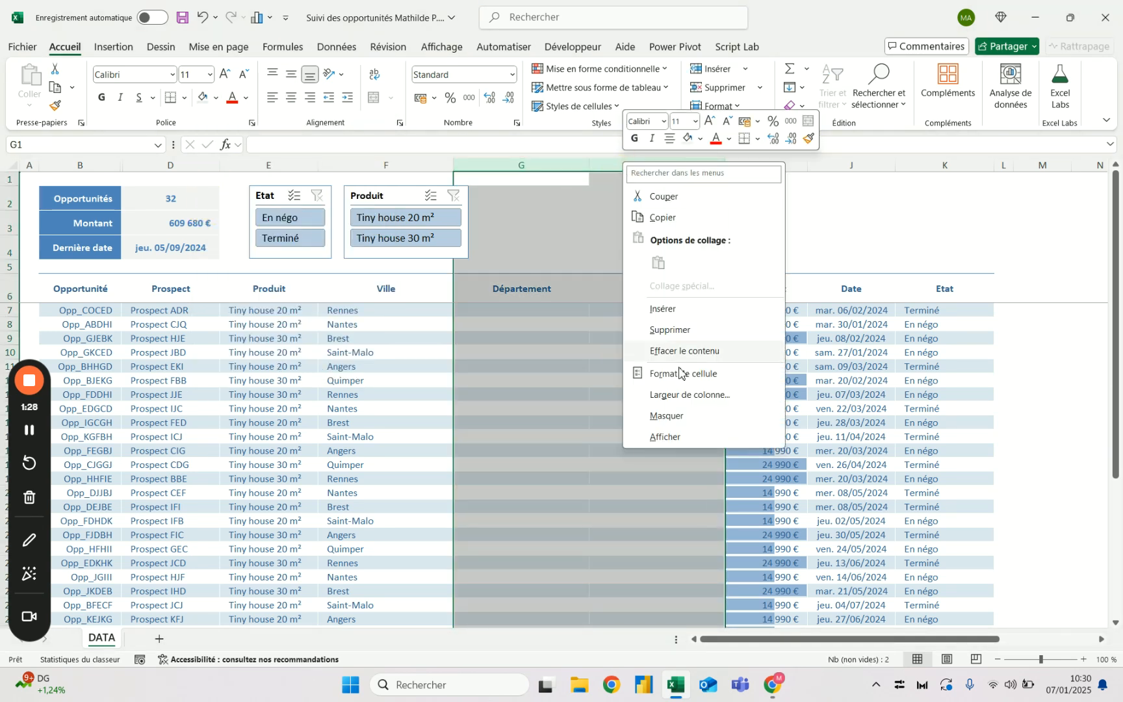
{"action": "left_click", "coordinate": [683, 394]}
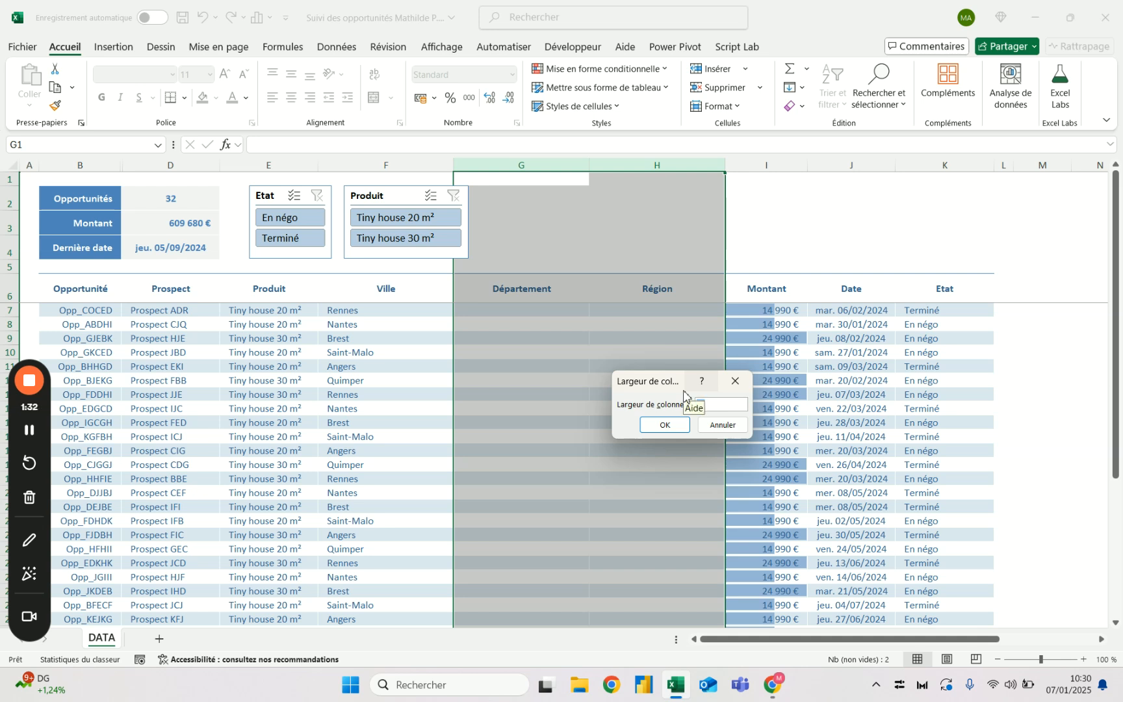
{"action": "type", "text": "18"}
{"action": "key", "text": "Return"}
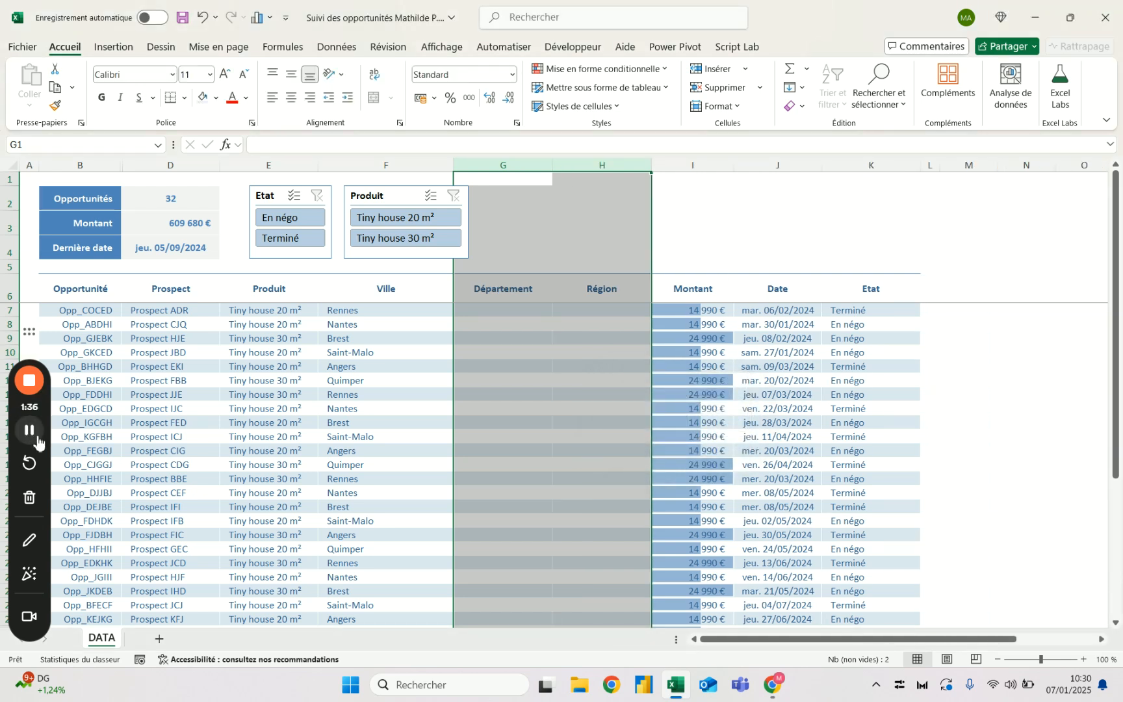
{"action": "left_click", "coordinate": [489, 311]}
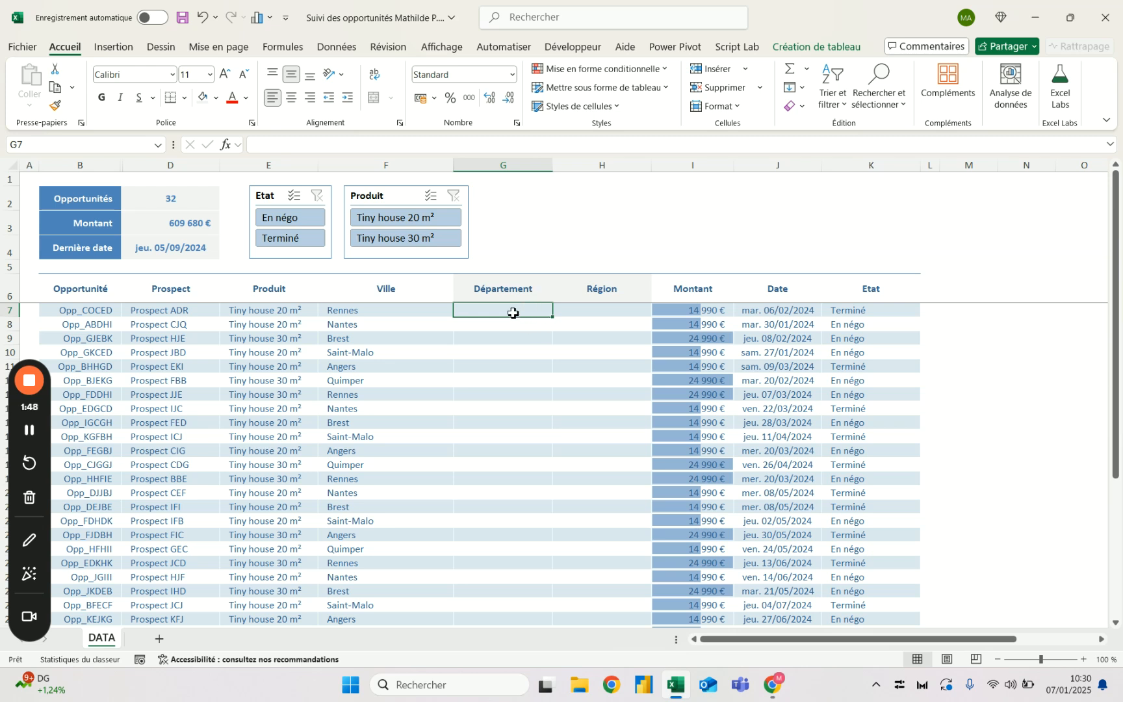
{"action": "type", "text": "=servi"}
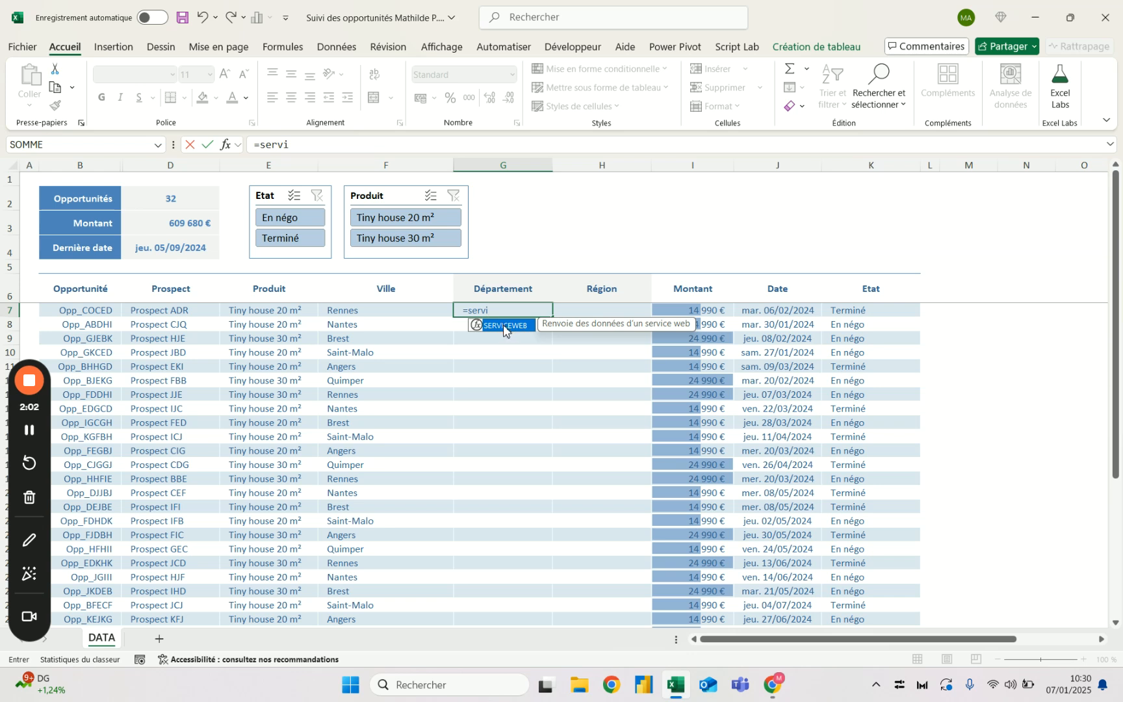
{"action": "double_click", "coordinate": [504, 325]}
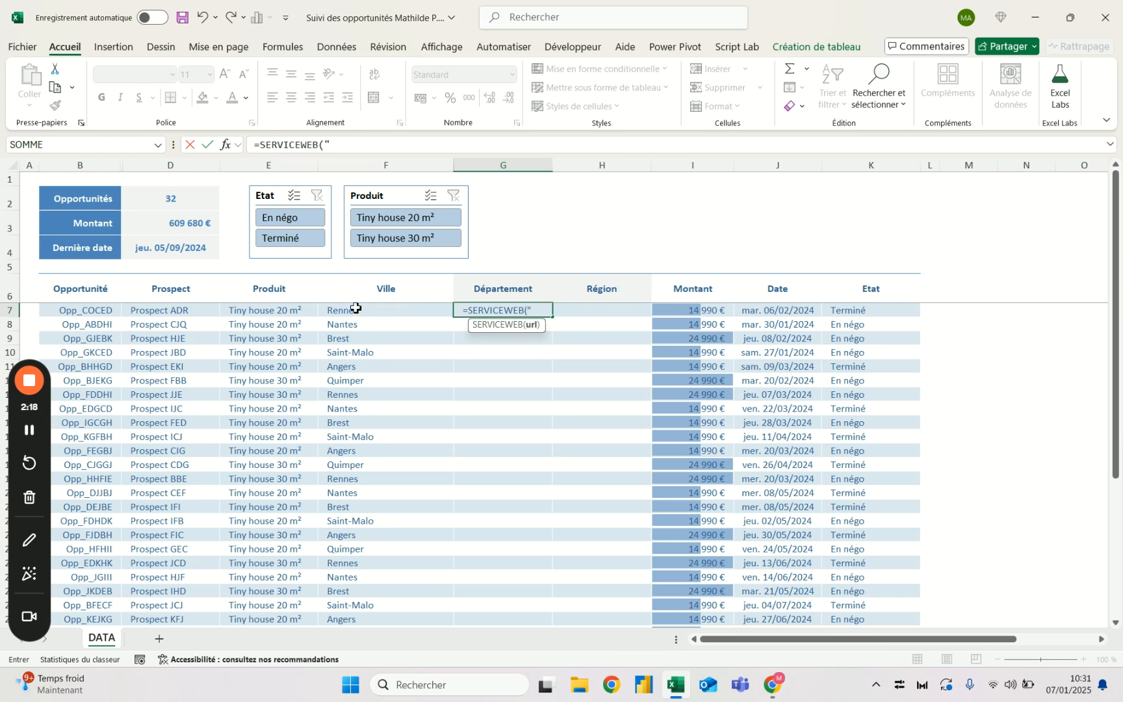
- Switch to Chrome and open the API search page on api.gouv.fr to browse the available APIs
{"action": "key", "text": "alt+Tab"}
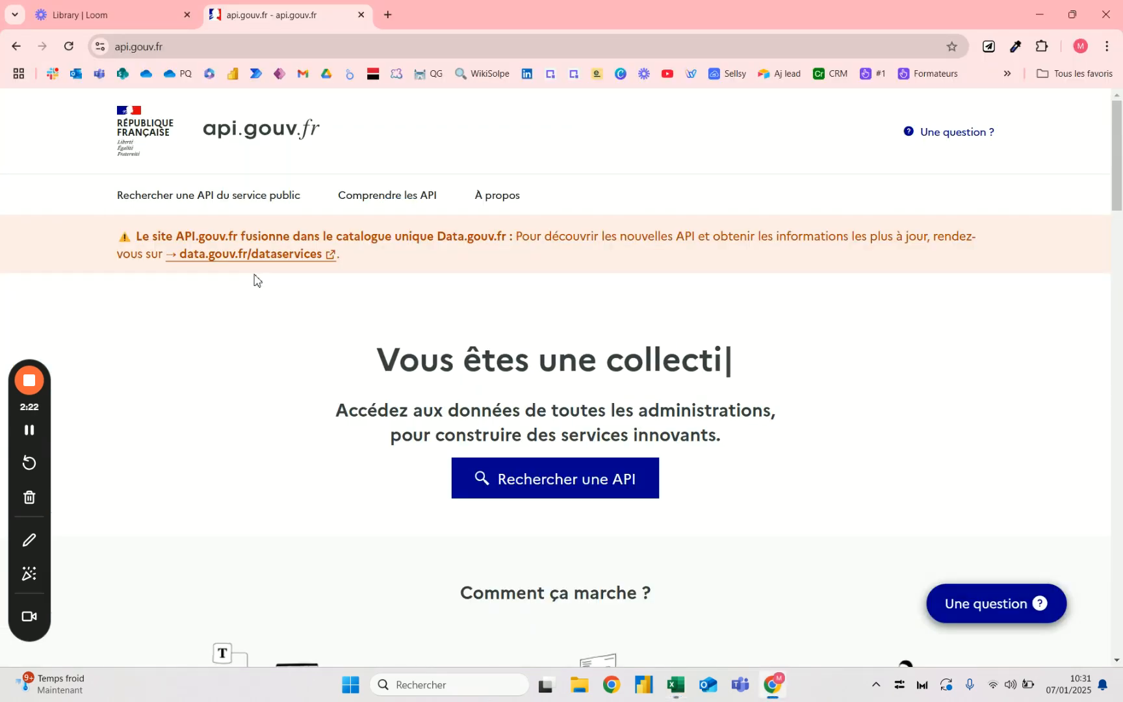
{"action": "left_click", "coordinate": [547, 477]}
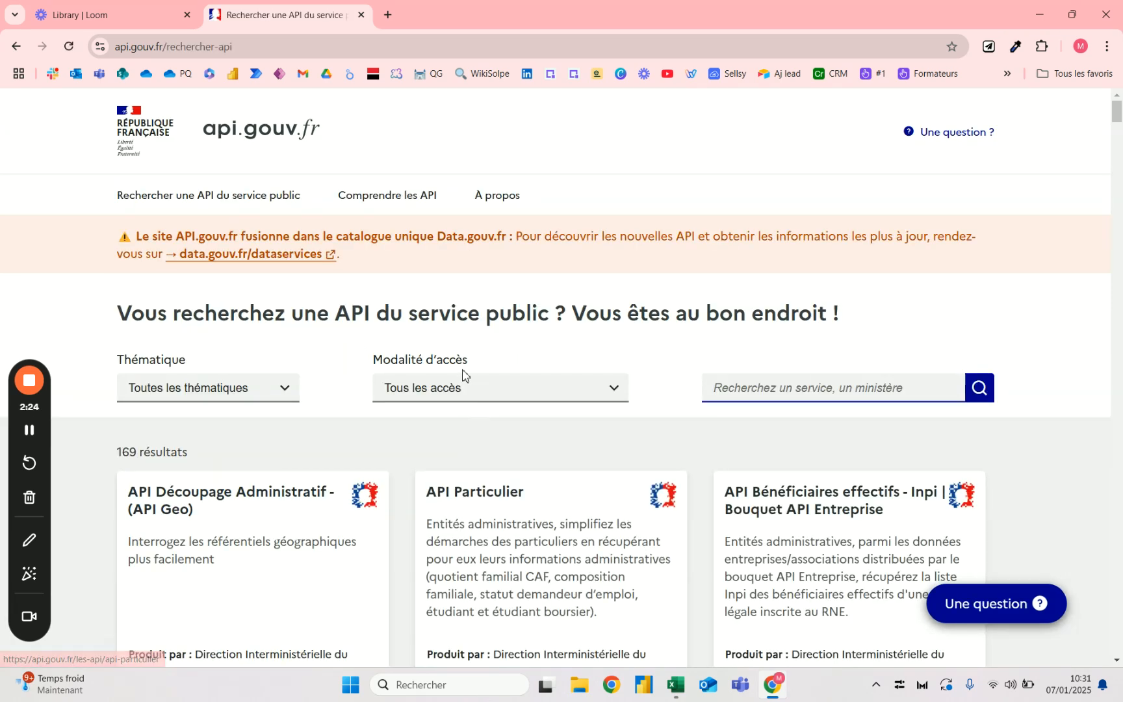
{"action": "scroll", "coordinate": [475, 376], "scroll_direction": "down", "scroll_amount": 2}
{"action": "scroll", "coordinate": [475, 376], "scroll_direction": "down", "scroll_amount": 1}
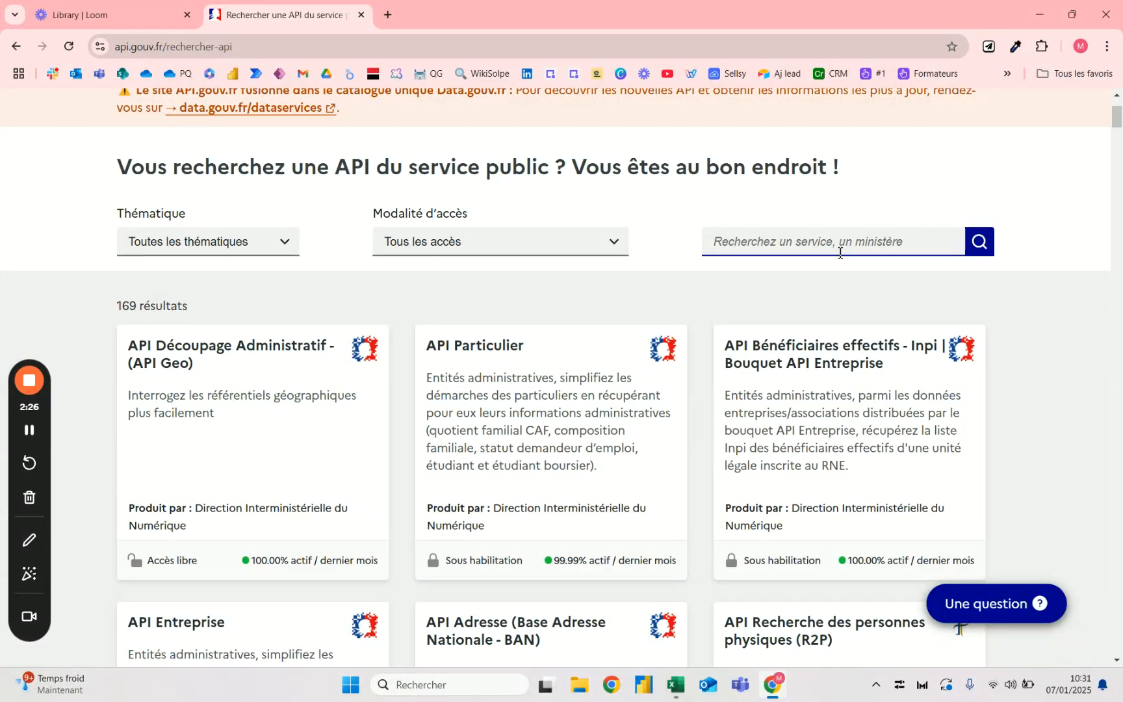
- Switch back to Excel, discard the formula in progress and enter Rennes in cell M6 beside the table
{"action": "key", "text": "alt+Tab"}
{"action": "key", "text": "Escape"}
{"action": "left_click", "coordinate": [971, 314]}
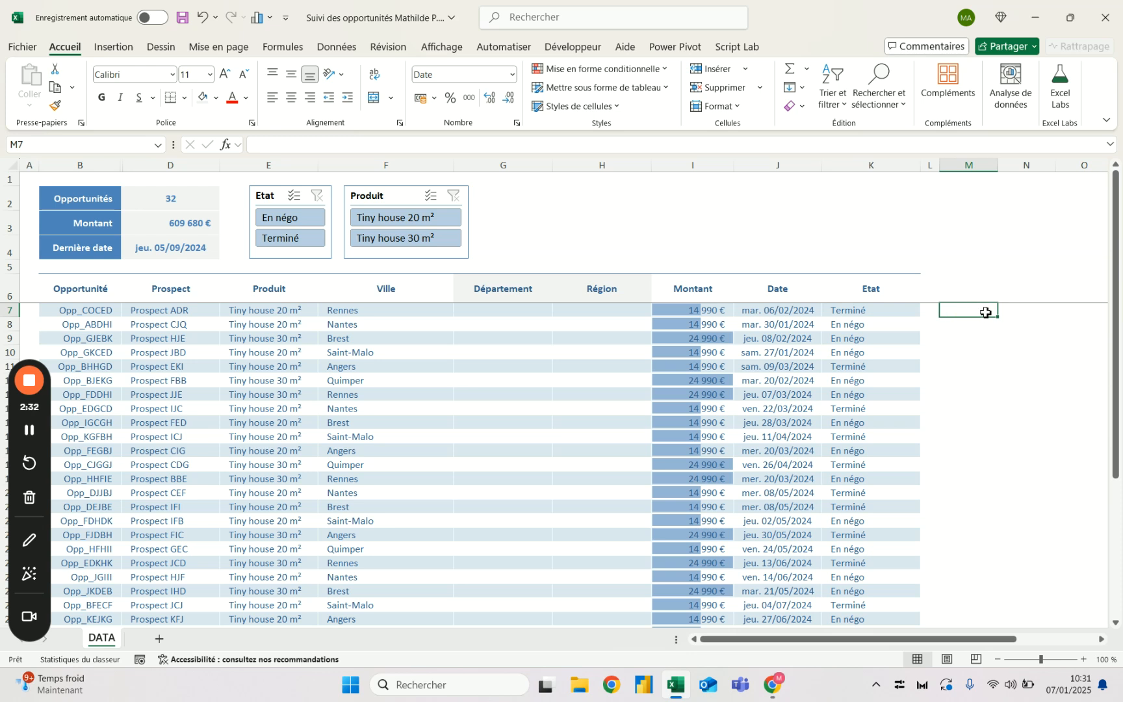
{"action": "left_click", "coordinate": [984, 282]}
{"action": "type", "text": "Renne"}
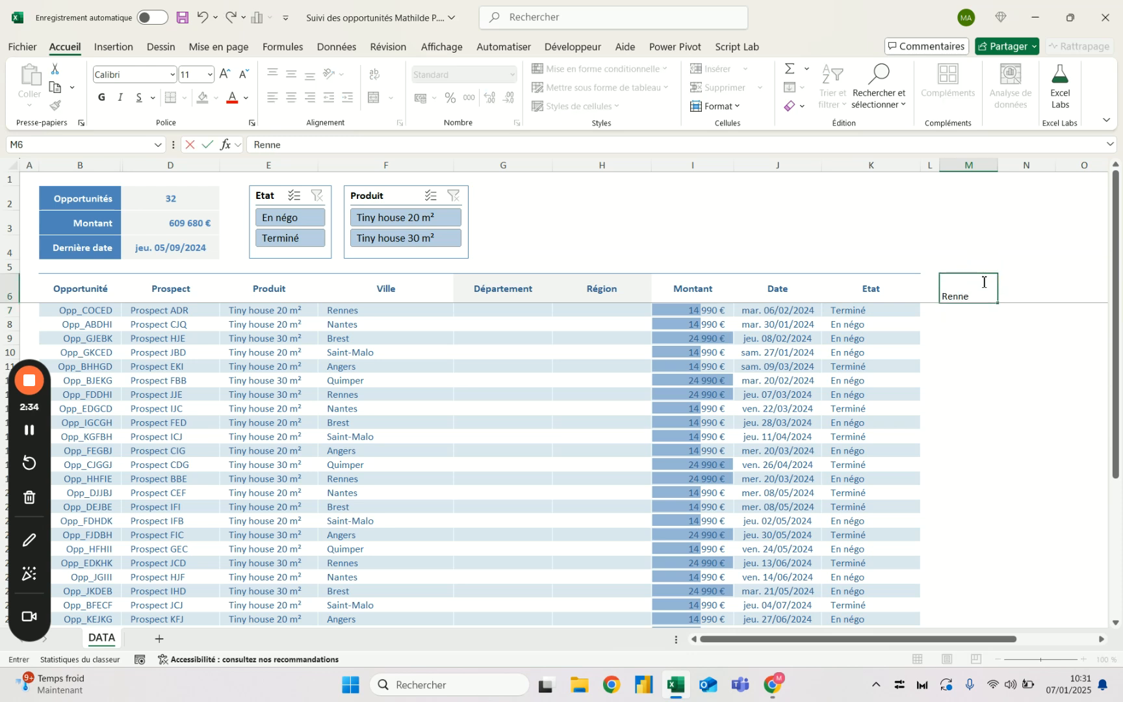
{"action": "type", "text": "s"}
{"action": "key", "text": "Return"}
- Switch to Chrome, search the API catalogue for "décou" and open API Découpage Administratif - (API Geo)
{"action": "key", "text": "alt+Tab"}
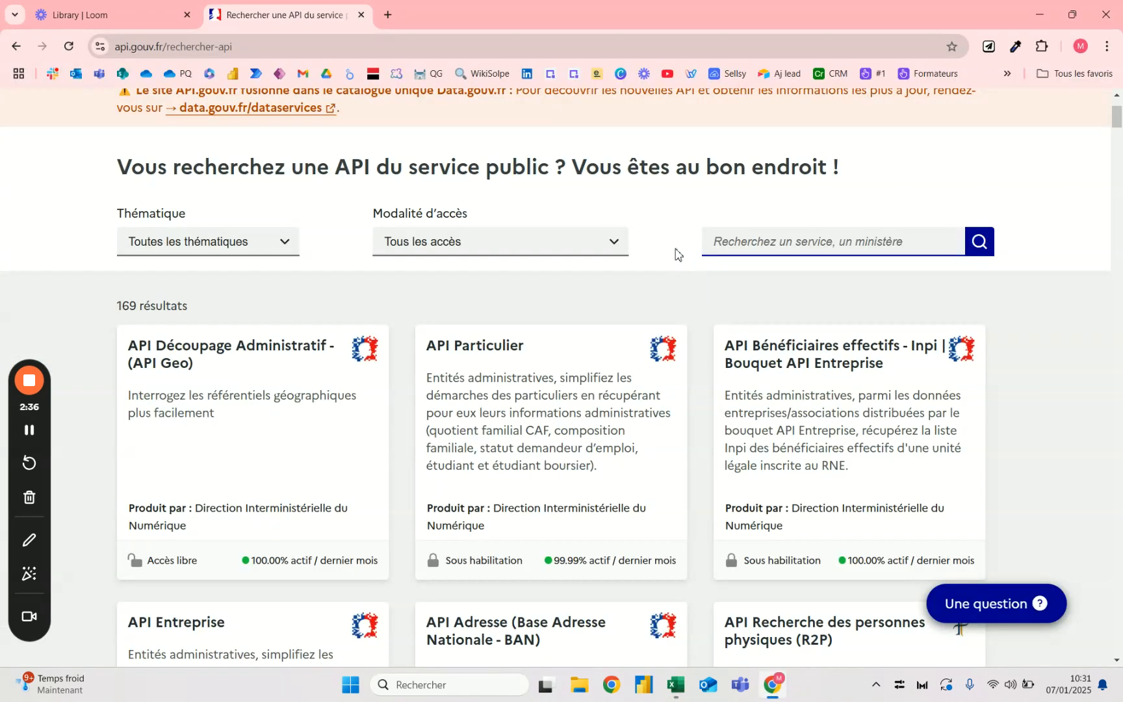
{"action": "left_click", "coordinate": [790, 241]}
{"action": "type", "text": "décou"}
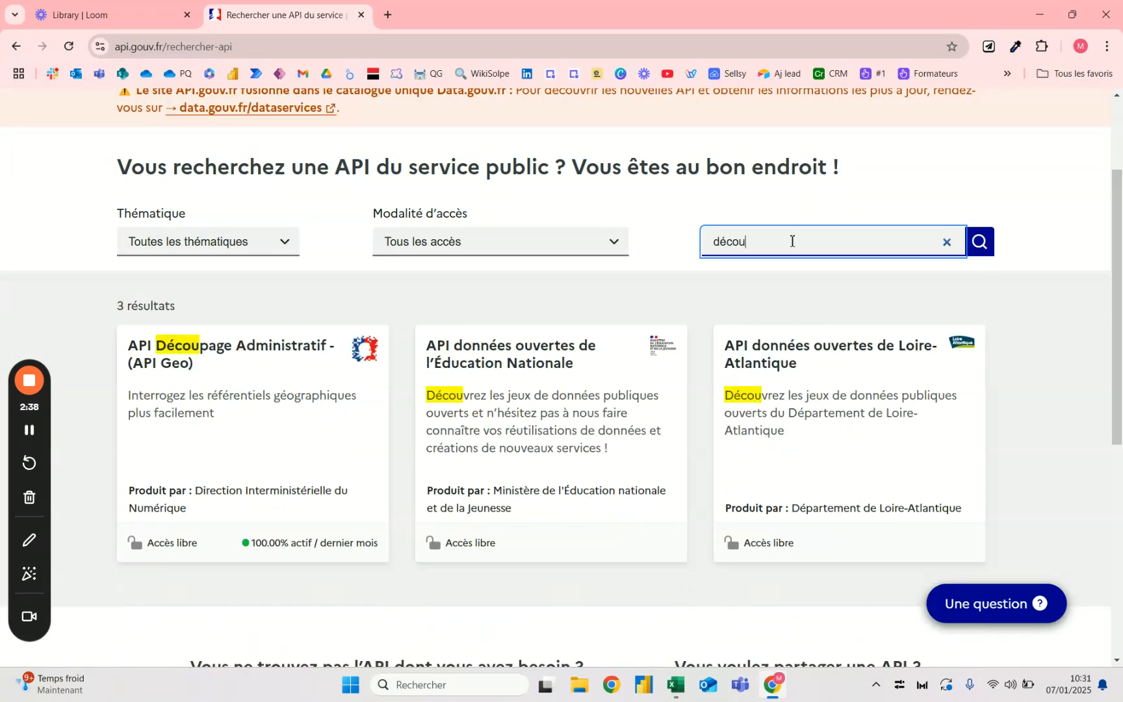
{"action": "left_click", "coordinate": [199, 354]}
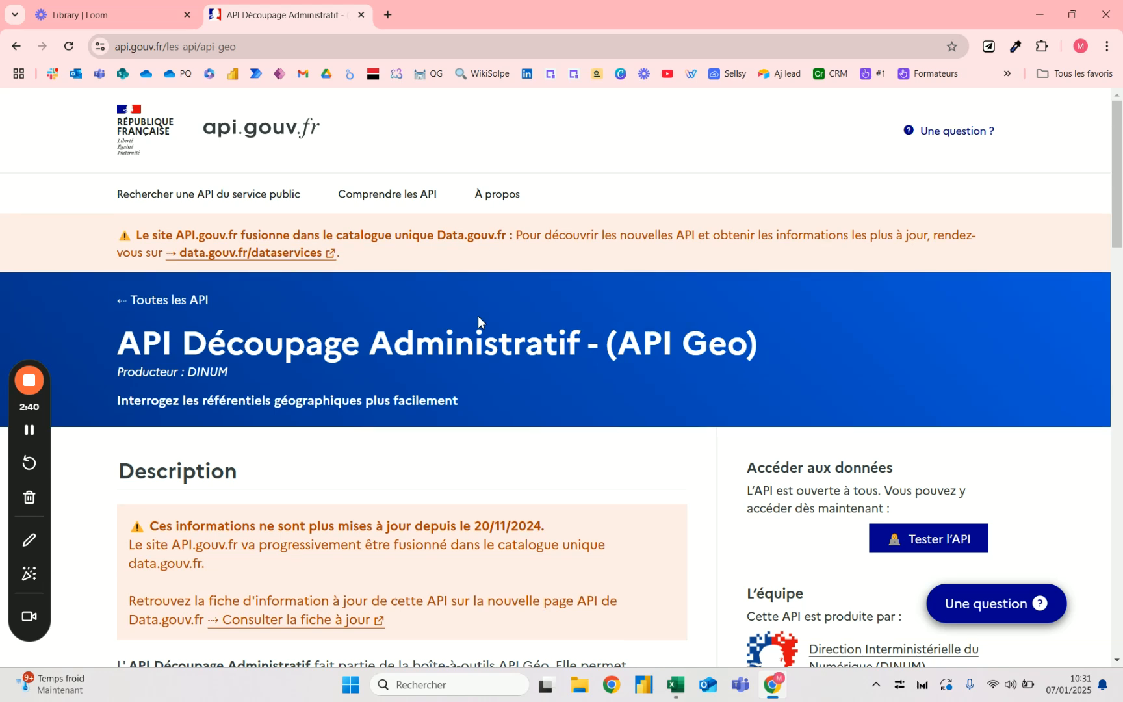
- Open the API's technical test documentation and bring up its Communes endpoints
{"action": "scroll", "coordinate": [954, 320], "scroll_direction": "down", "scroll_amount": 5}
{"action": "left_click", "coordinate": [953, 320]}
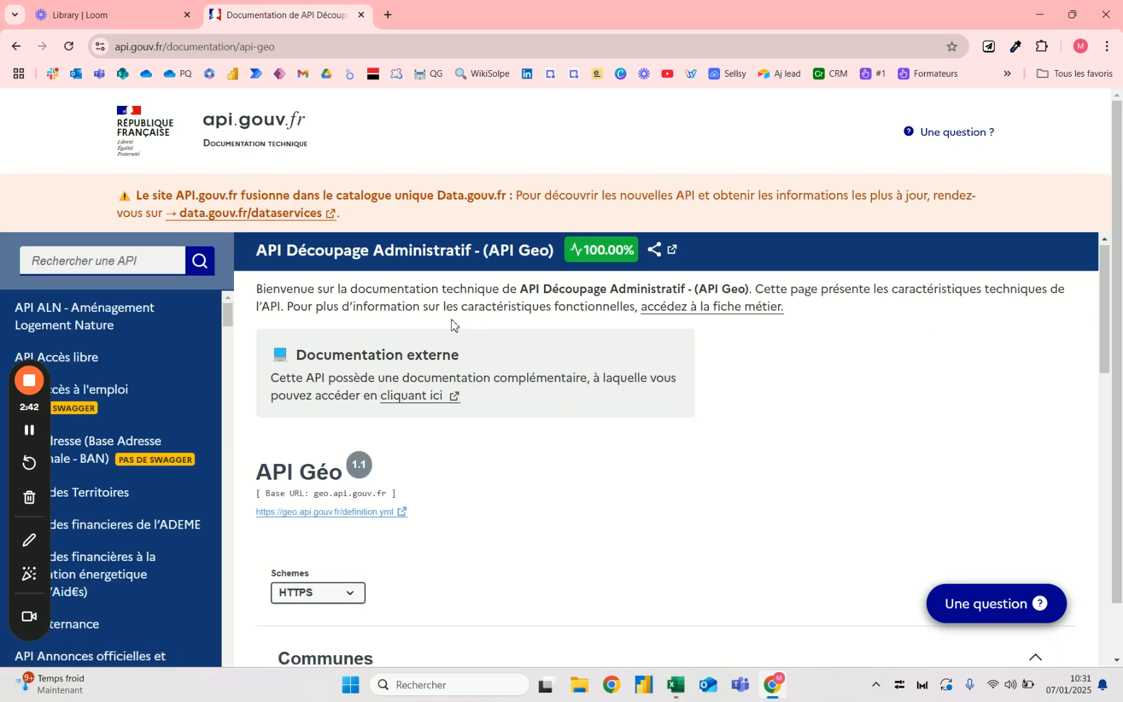
{"action": "scroll", "coordinate": [351, 382], "scroll_direction": "down", "scroll_amount": 3}
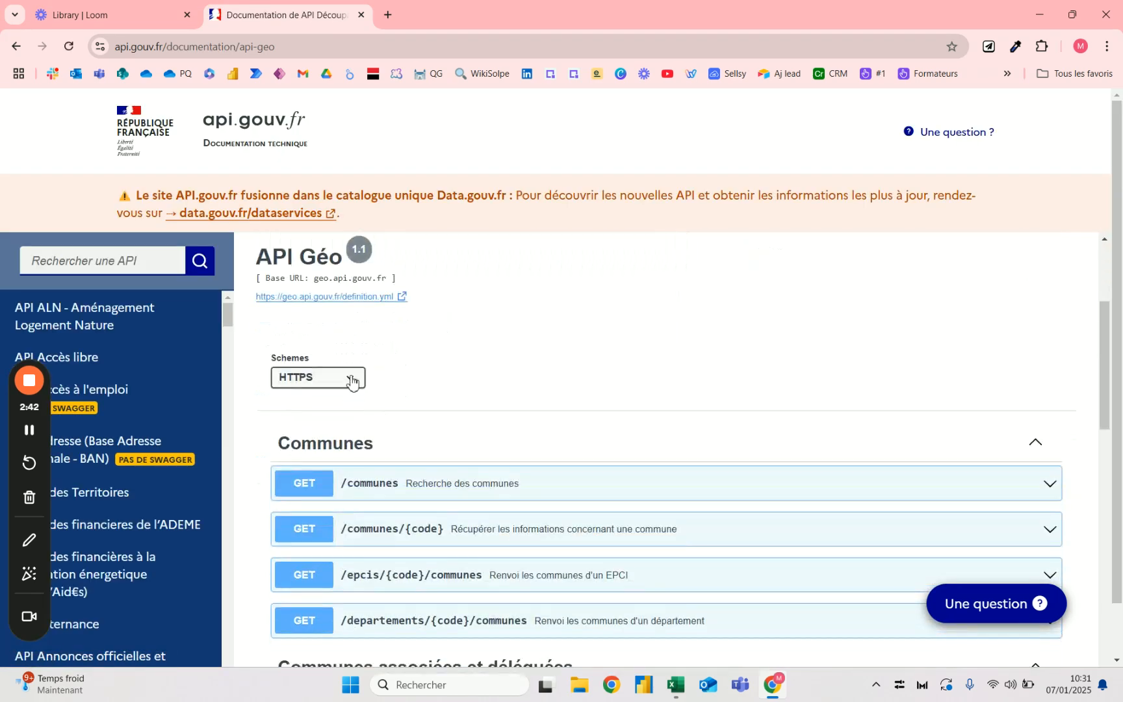
- Expand the GET /communes endpoint, enable its test mode and set the nom parameter to Rennes
{"action": "left_click", "coordinate": [388, 496]}
{"action": "scroll", "coordinate": [391, 416], "scroll_direction": "down", "scroll_amount": 4}
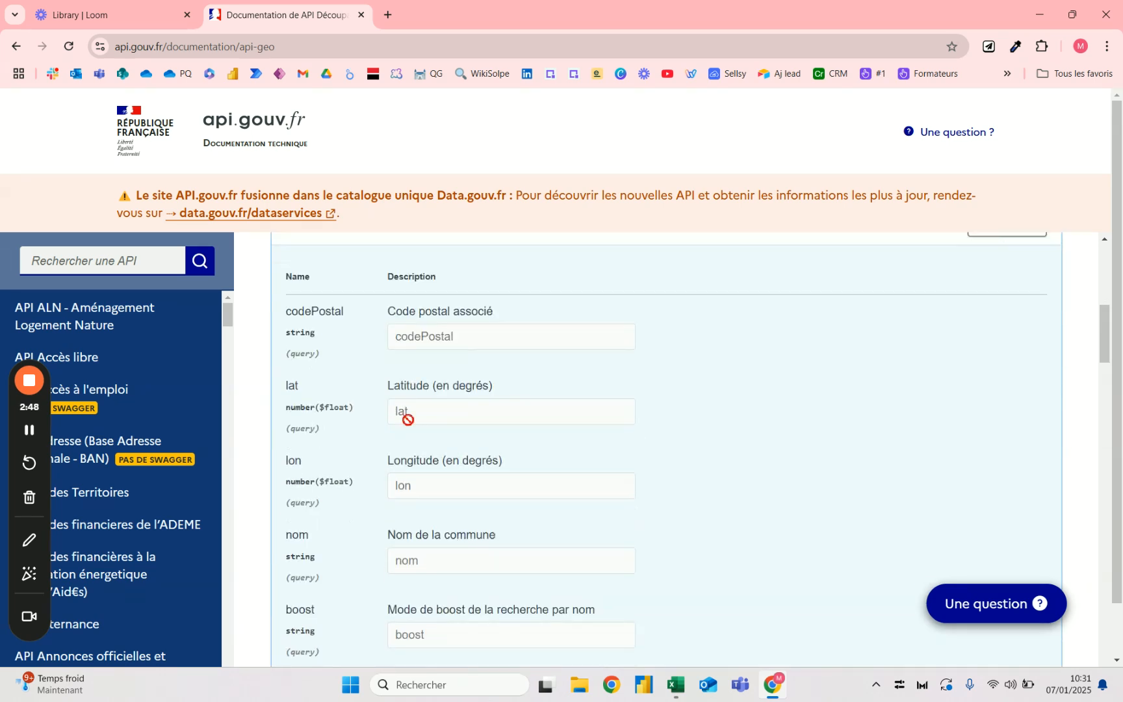
{"action": "scroll", "coordinate": [1008, 306], "scroll_direction": "up", "scroll_amount": 2}
{"action": "left_click", "coordinate": [1001, 371]}
{"action": "scroll", "coordinate": [491, 469], "scroll_direction": "down", "scroll_amount": 3}
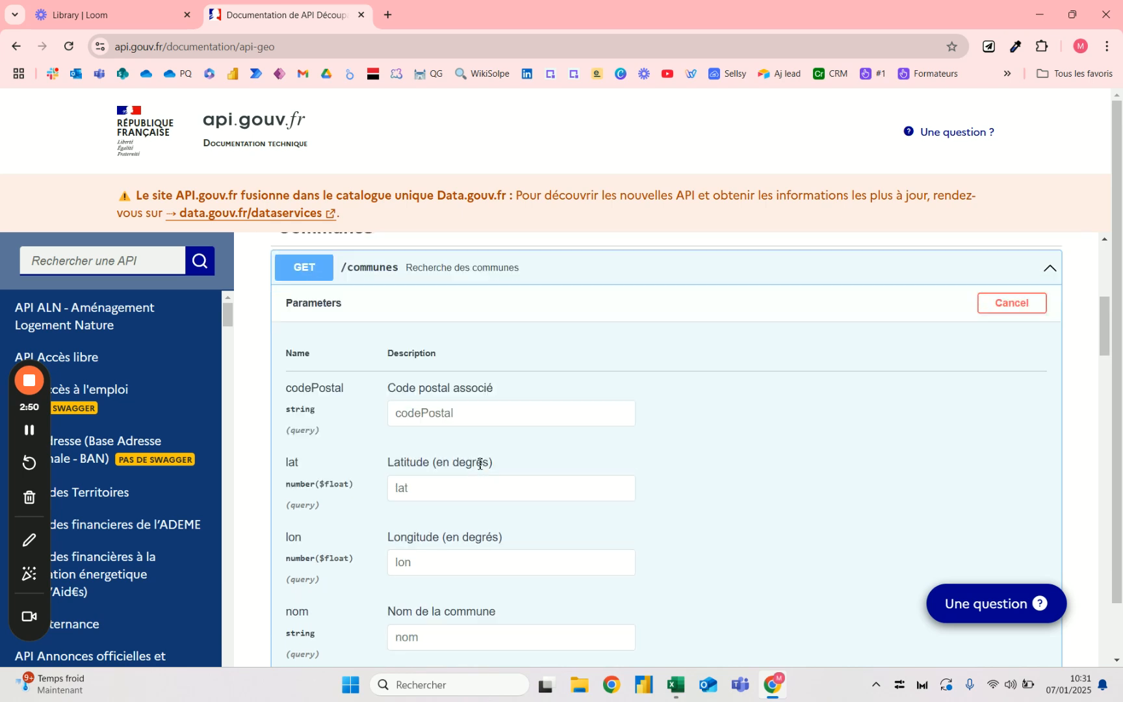
{"action": "left_click", "coordinate": [416, 489]}
{"action": "type", "text": "Rennes"}
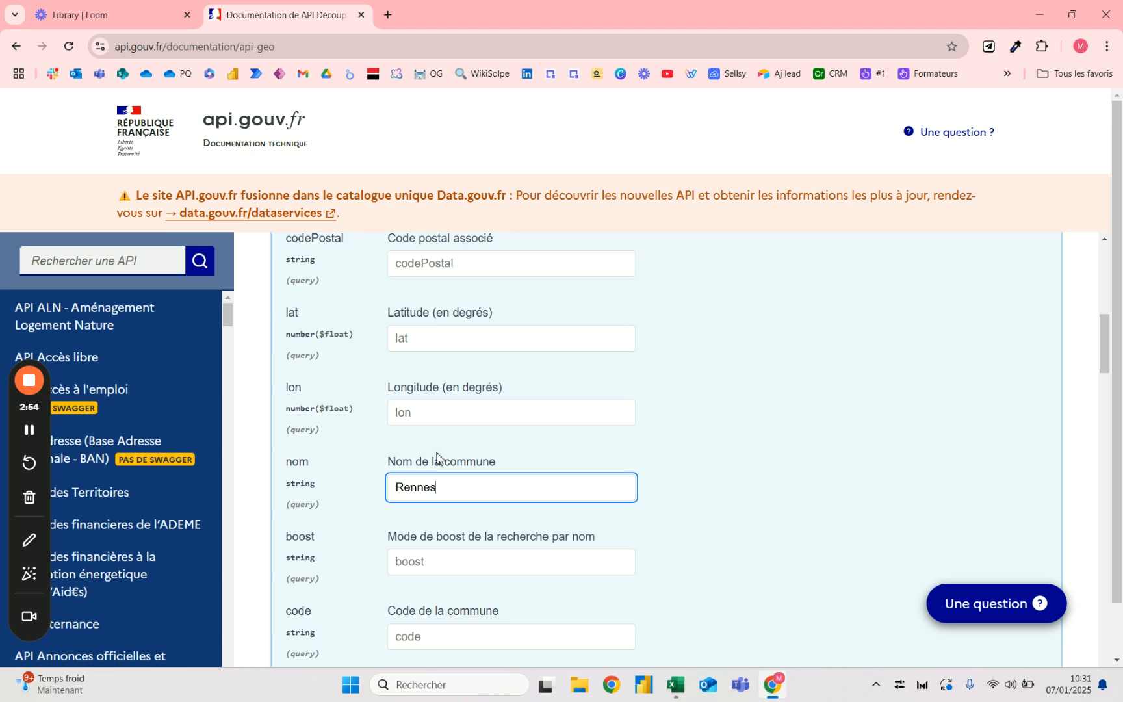
- Set the boost parameter of the commune search to population
{"action": "scroll", "coordinate": [454, 491], "scroll_direction": "down", "scroll_amount": 2}
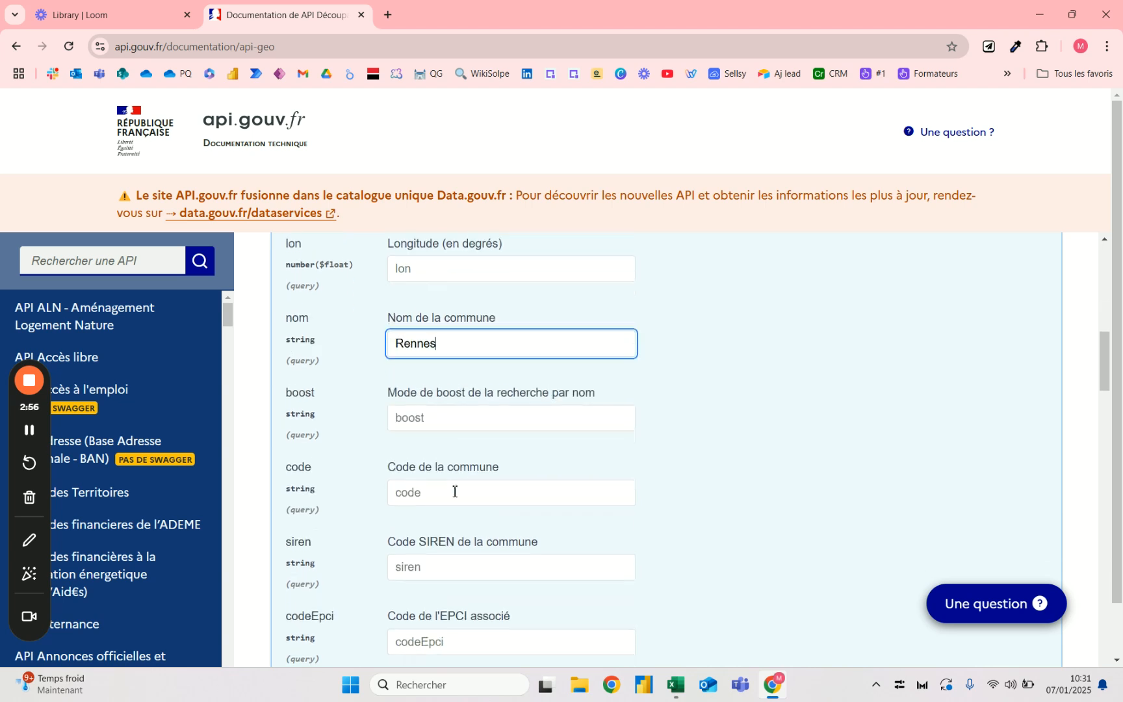
{"action": "left_click", "coordinate": [459, 414]}
{"action": "type", "text": "p"}
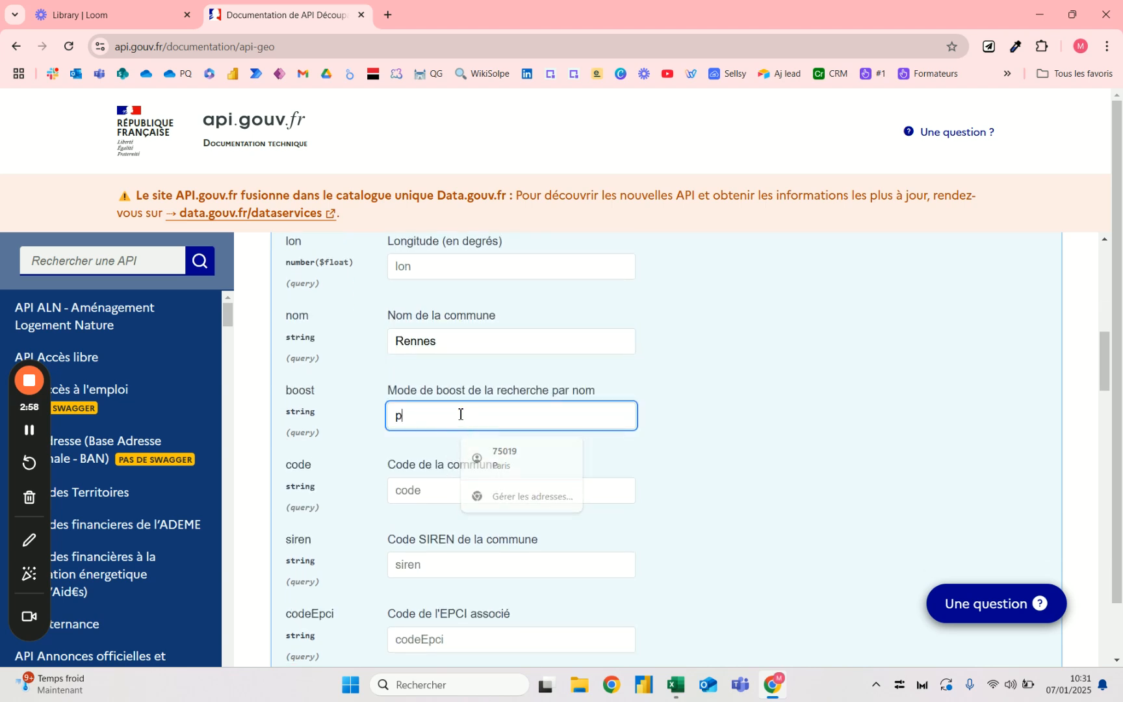
{"action": "type", "text": "upulation"}
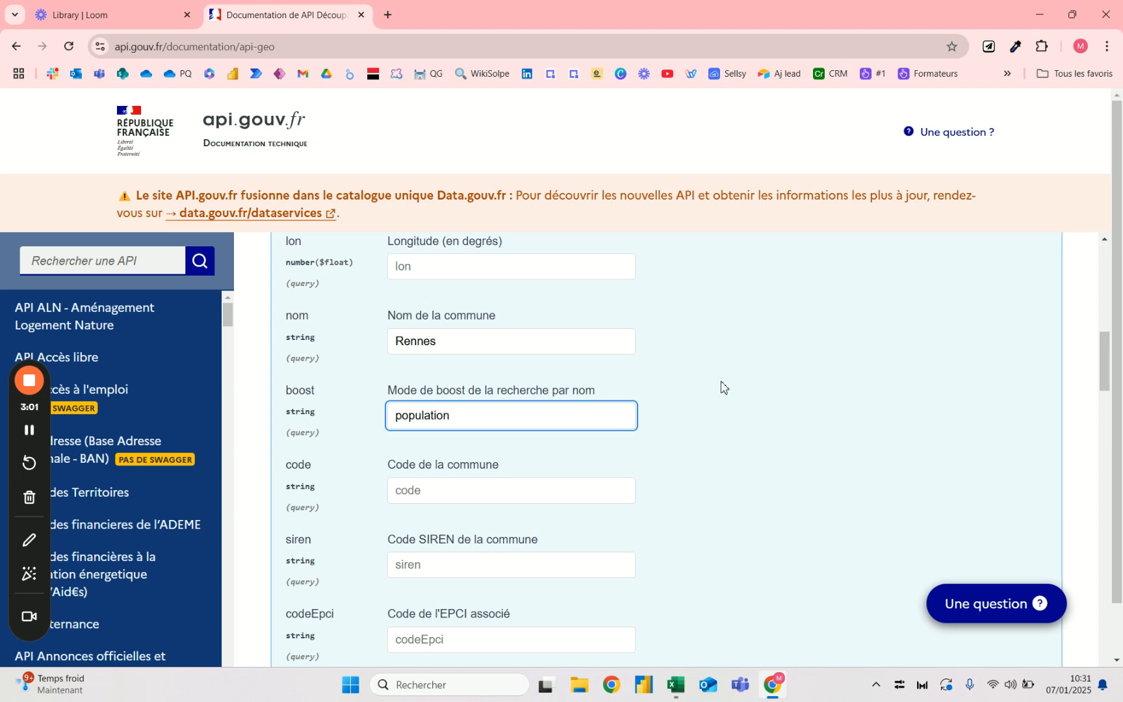
{"action": "left_click", "coordinate": [723, 387]}
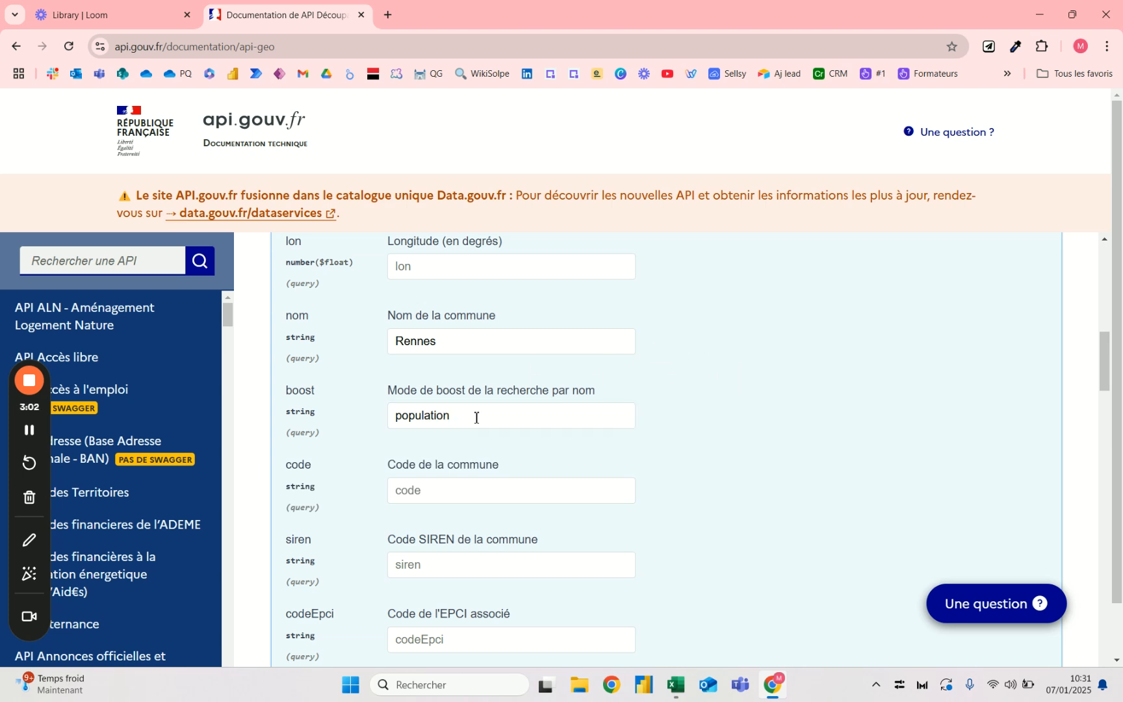
- Restrict the response's fields parameter to departement only
{"action": "scroll", "coordinate": [477, 418], "scroll_direction": "down", "scroll_amount": 2}
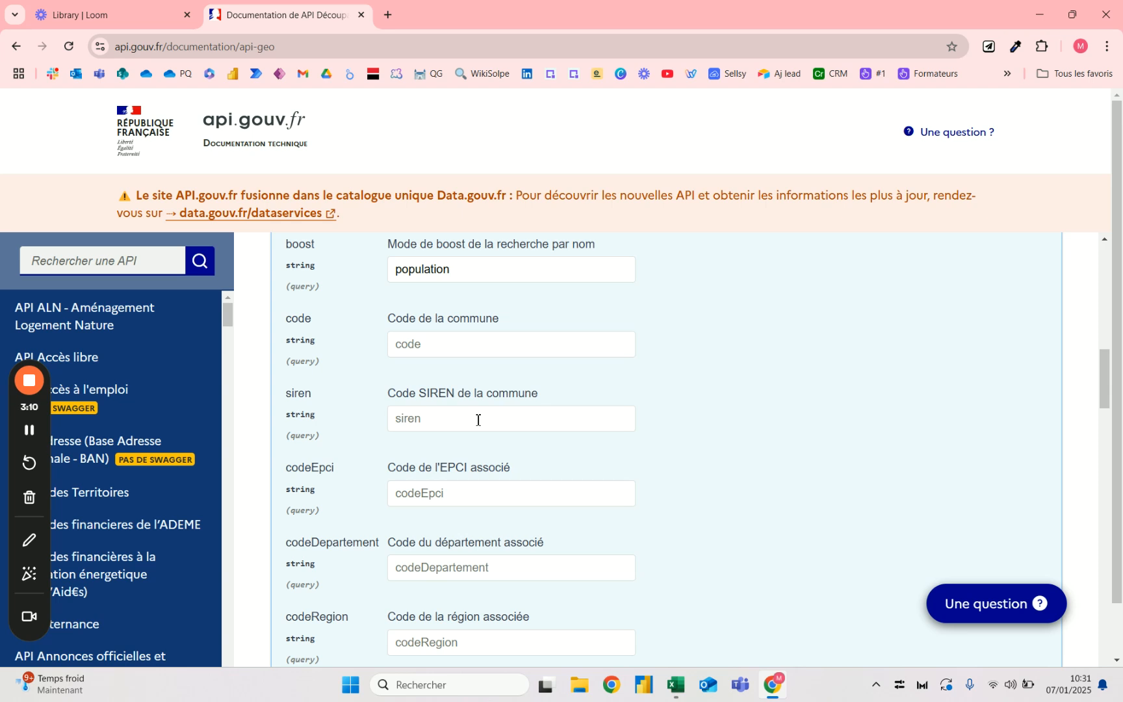
{"action": "scroll", "coordinate": [400, 423], "scroll_direction": "up", "scroll_amount": 1}
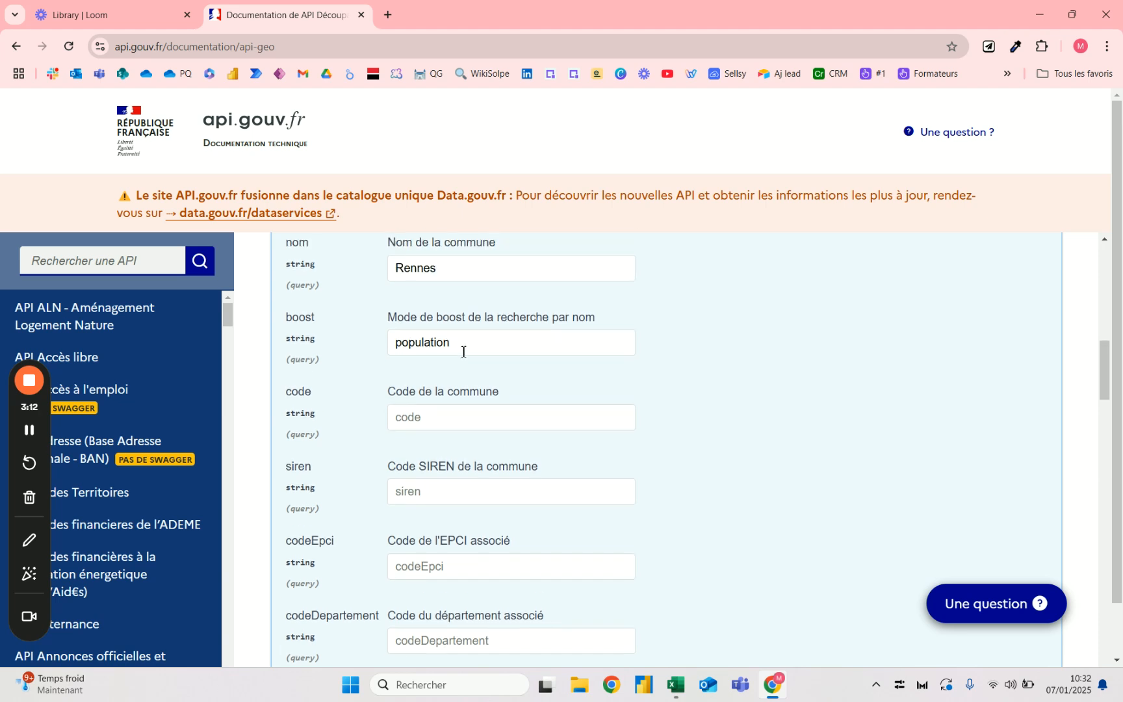
{"action": "scroll", "coordinate": [381, 405], "scroll_direction": "down", "scroll_amount": 4}
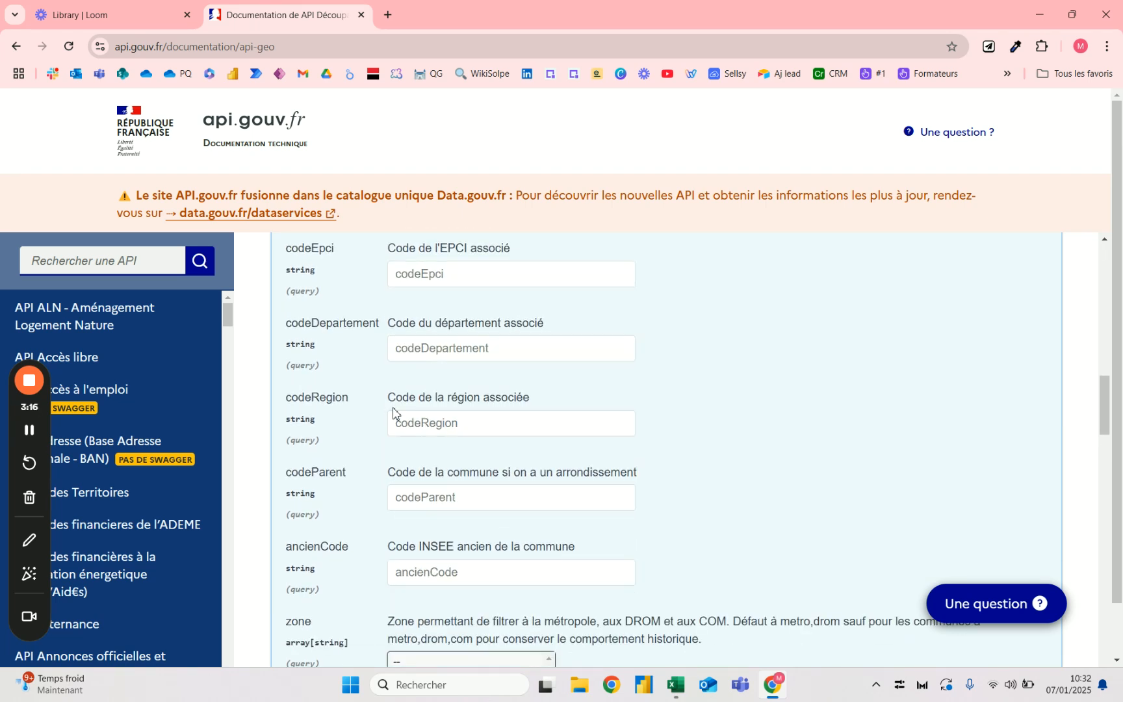
{"action": "scroll", "coordinate": [394, 413], "scroll_direction": "down", "scroll_amount": 2}
{"action": "scroll", "coordinate": [394, 413], "scroll_direction": "down", "scroll_amount": 2}
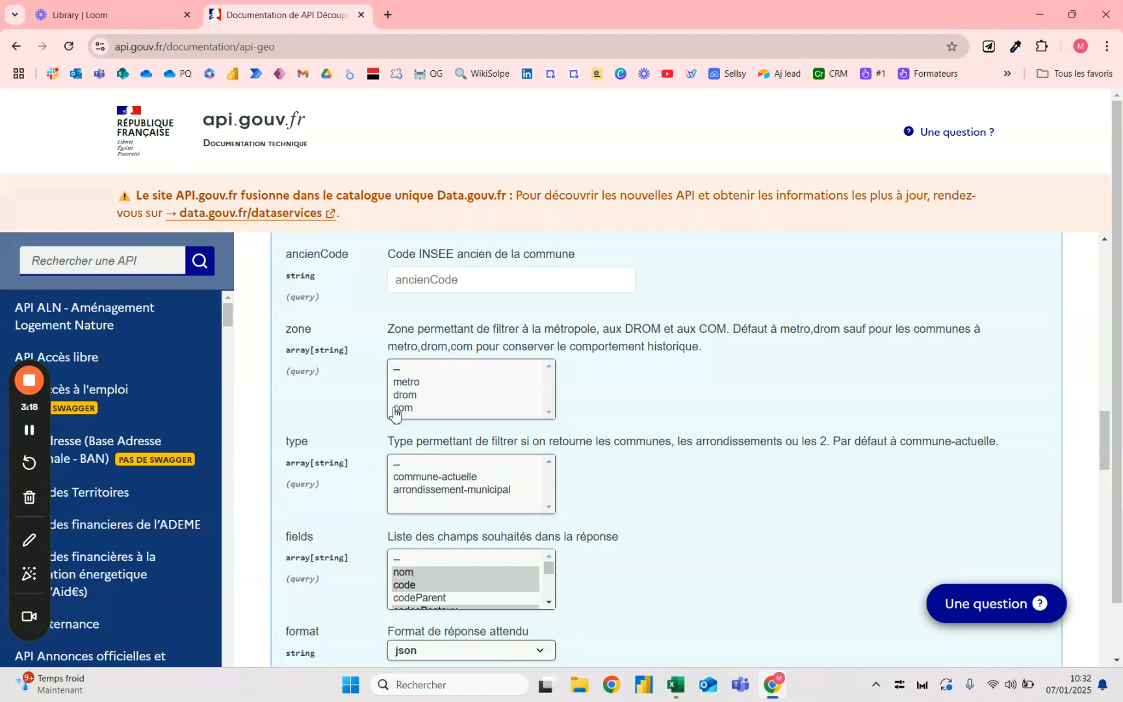
{"action": "scroll", "coordinate": [394, 413], "scroll_direction": "down", "scroll_amount": 2}
{"action": "left_click_drag", "start_coordinate": [550, 424], "coordinate": [549, 451]}
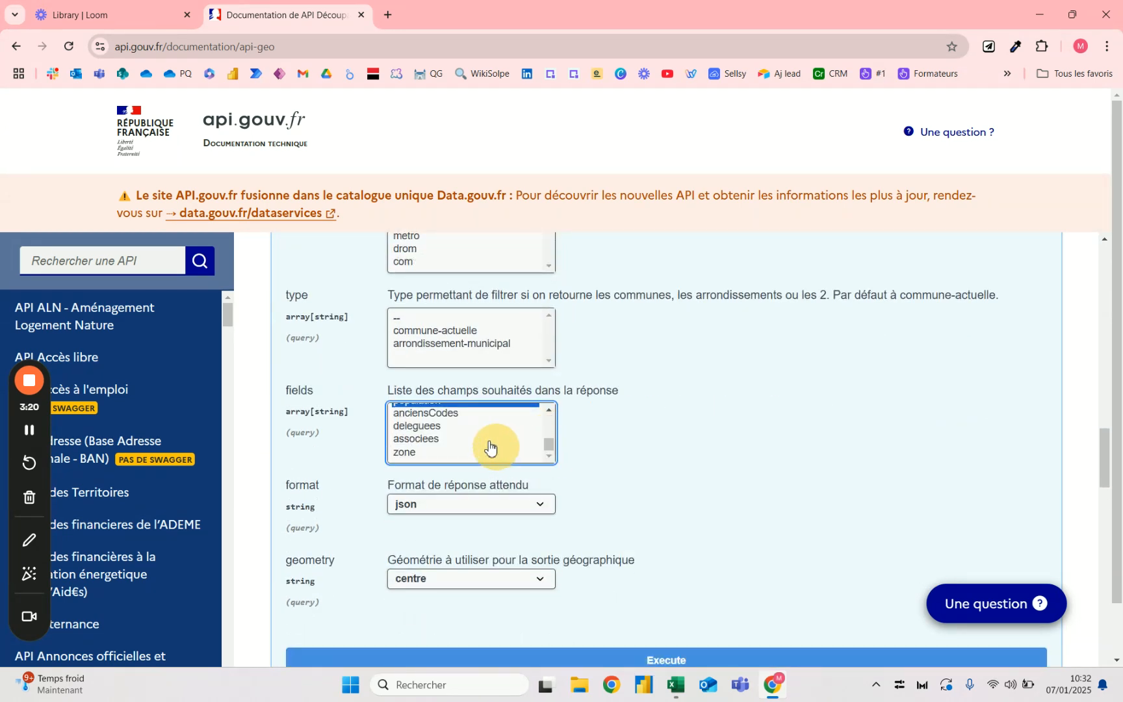
{"action": "left_click", "coordinate": [550, 412]}
{"action": "left_click", "coordinate": [550, 411]}
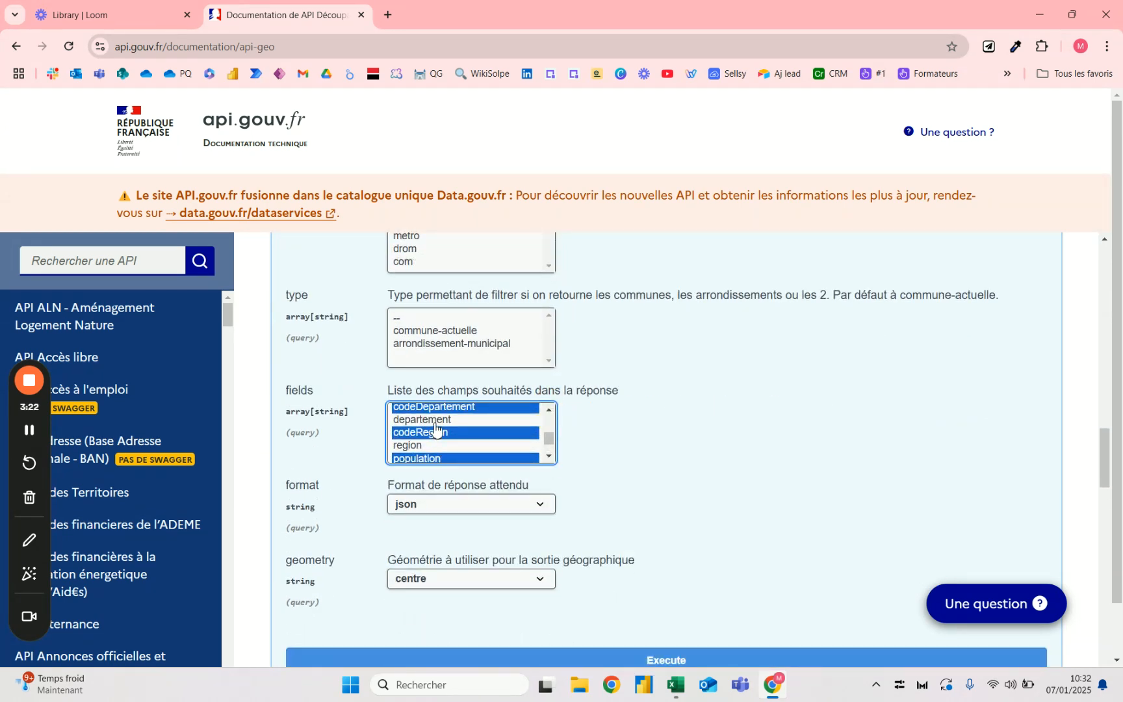
{"action": "left_click", "coordinate": [434, 422]}
{"action": "left_click", "coordinate": [428, 447], "text": "ctrl"}
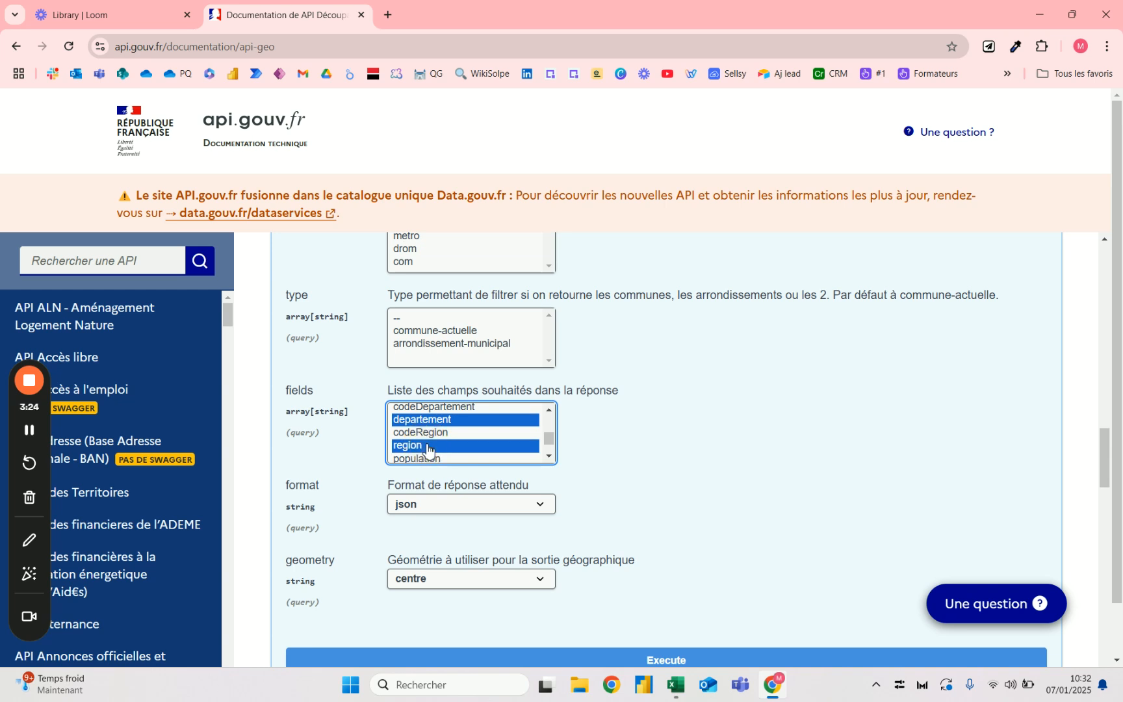
{"action": "left_click", "coordinate": [444, 423]}
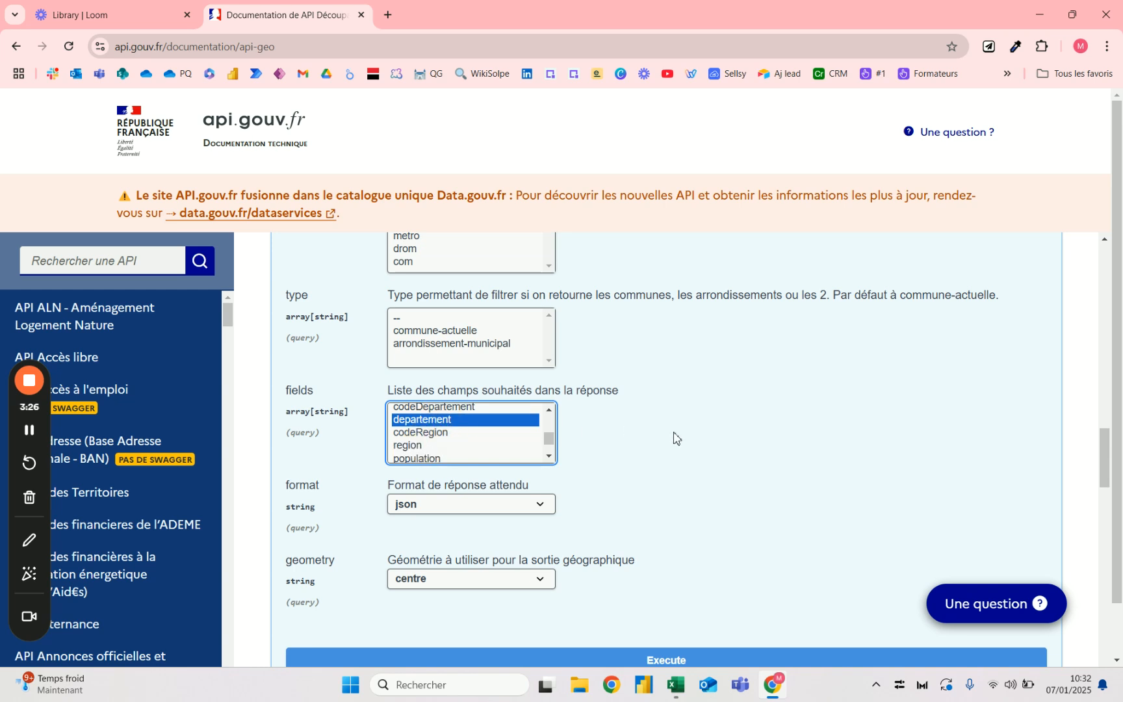
- Execute the /communes request and copy its generated request URL
{"action": "scroll", "coordinate": [672, 439], "scroll_direction": "down", "scroll_amount": 2}
{"action": "left_click", "coordinate": [673, 515]}
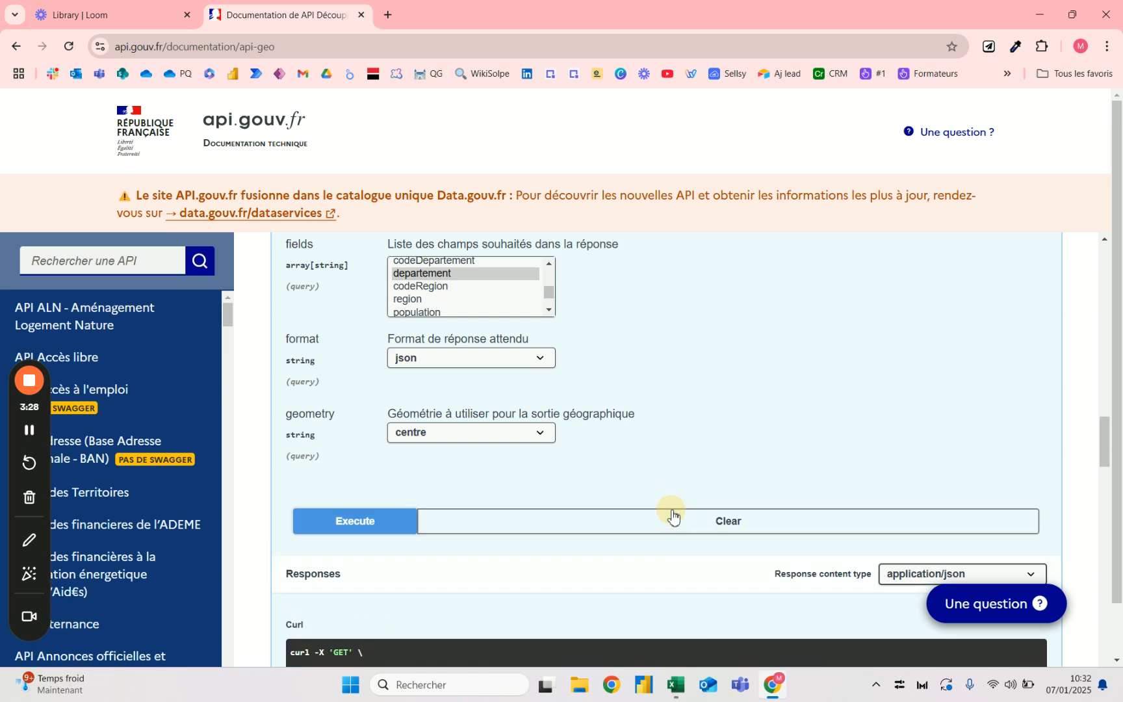
{"action": "scroll", "coordinate": [672, 513], "scroll_direction": "down", "scroll_amount": 4}
{"action": "triple_click", "coordinate": [484, 453]}
{"action": "key", "text": "ctrl+c"}
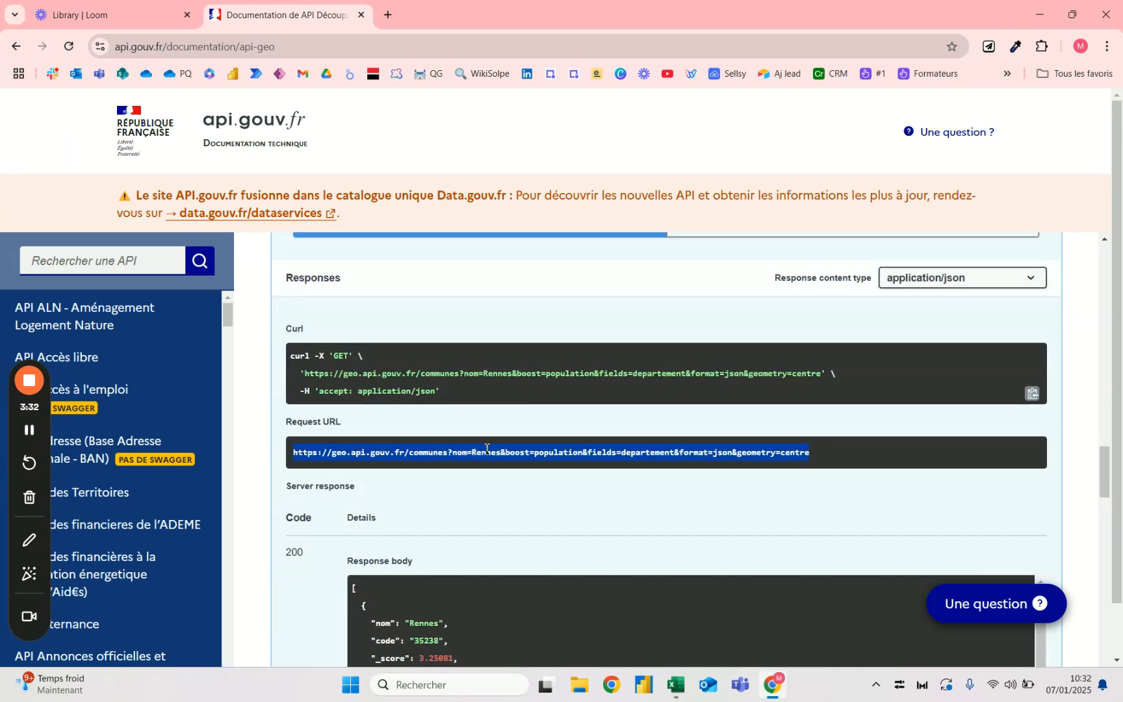
- Switch to Excel and enter a SERVICEWEB formula in M7 with the copied request URL in quotes, allowing the full paste
{"action": "key", "text": "alt+Tab"}
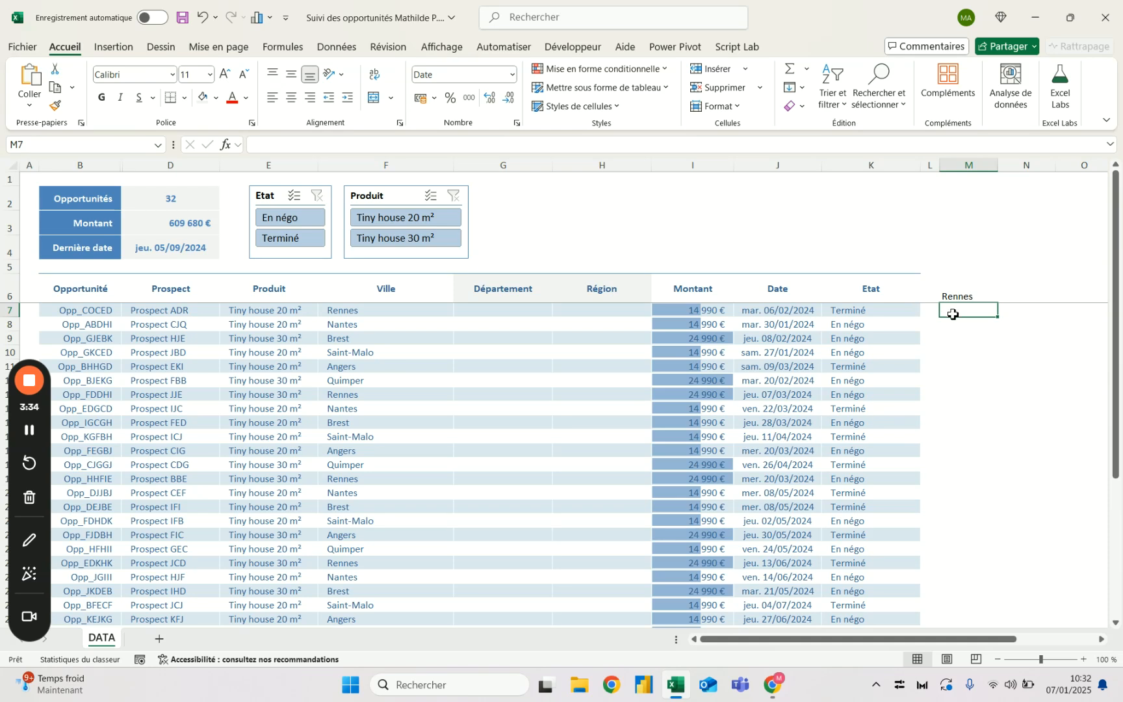
{"action": "type", "text": "=servic"}
{"action": "key", "text": "Tab"}
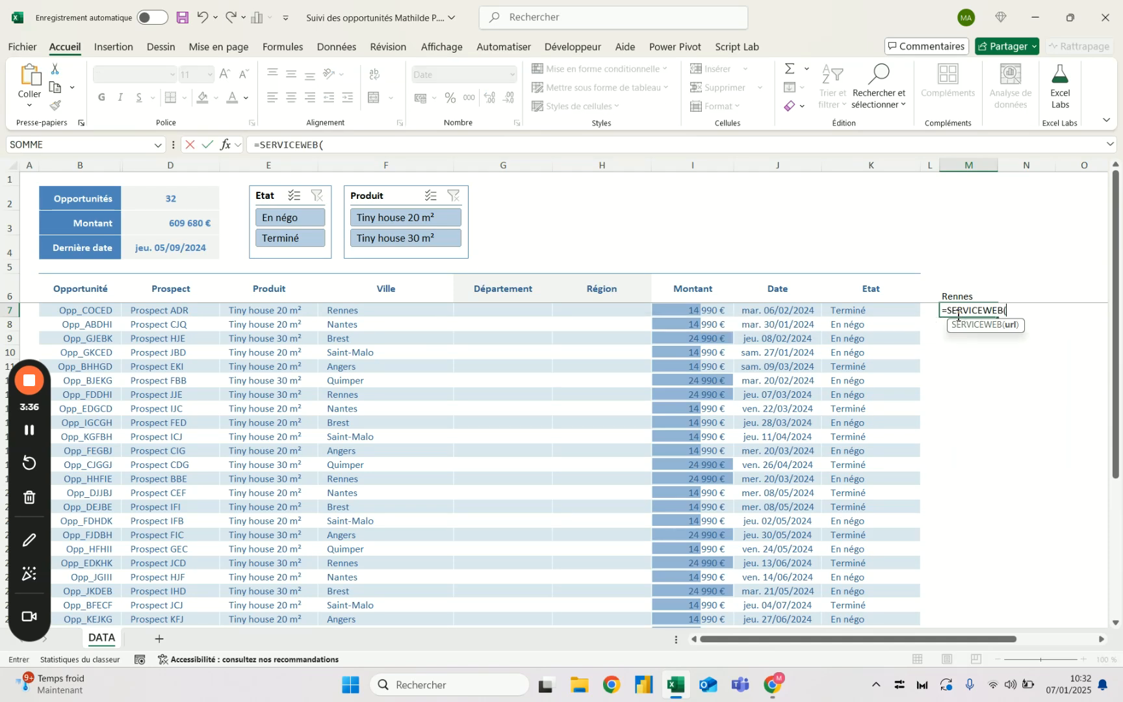
{"action": "key", "text": "ctrl+v"}
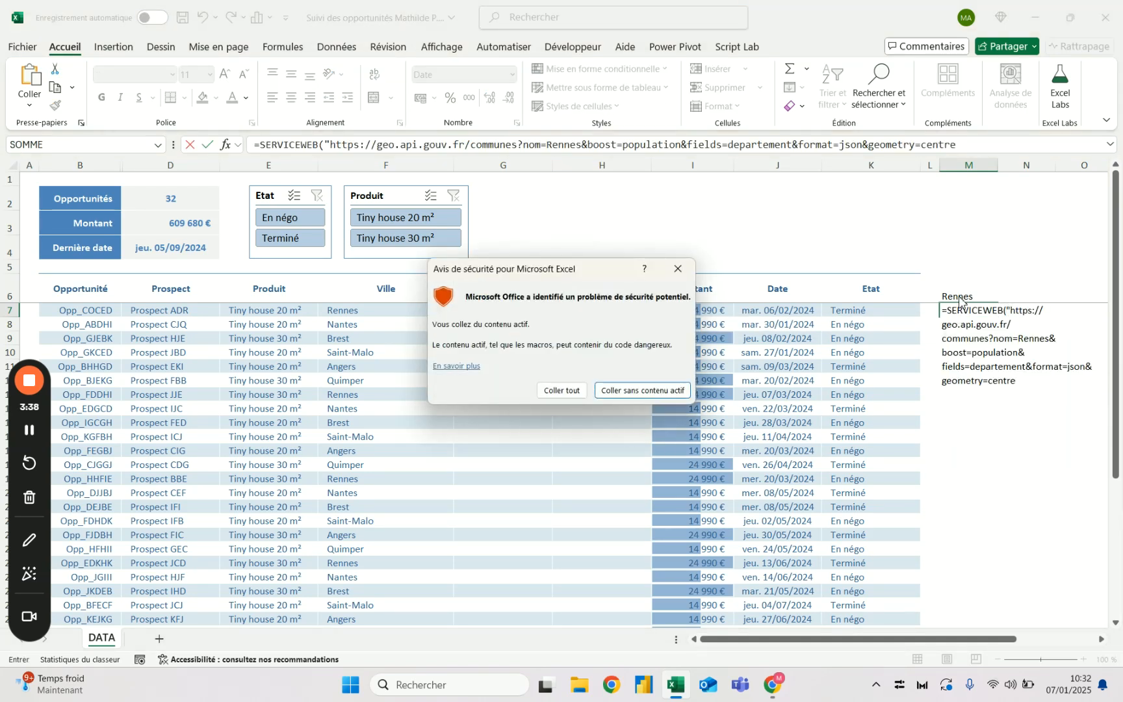
{"action": "left_click", "coordinate": [563, 390]}
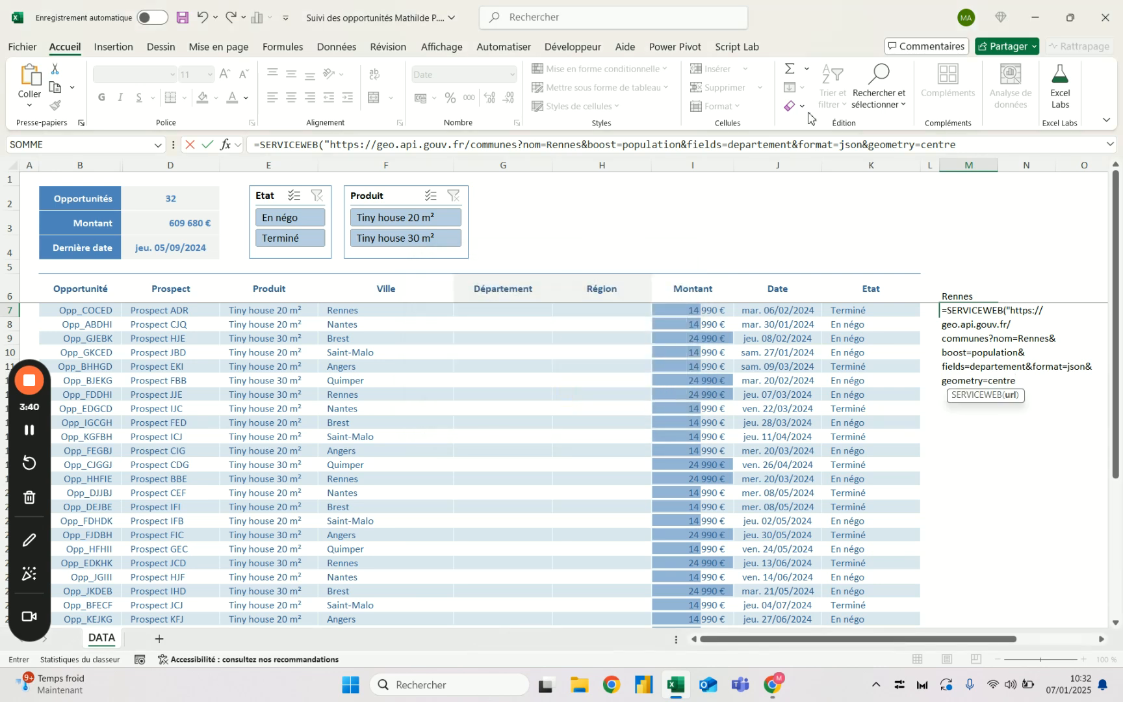
{"action": "left_click_drag", "start_coordinate": [977, 156], "coordinate": [883, 188]}
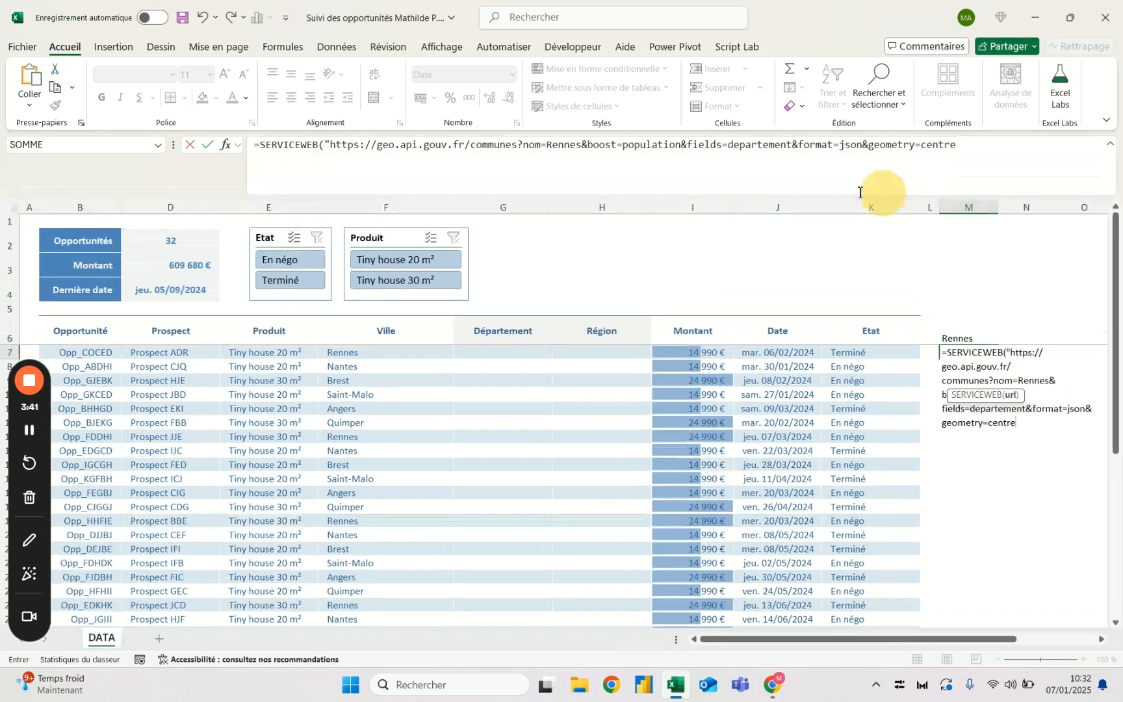
{"action": "left_click", "coordinate": [978, 153]}
{"action": "type", "text": "\")"}
{"action": "key", "text": "ctrl+Return"}
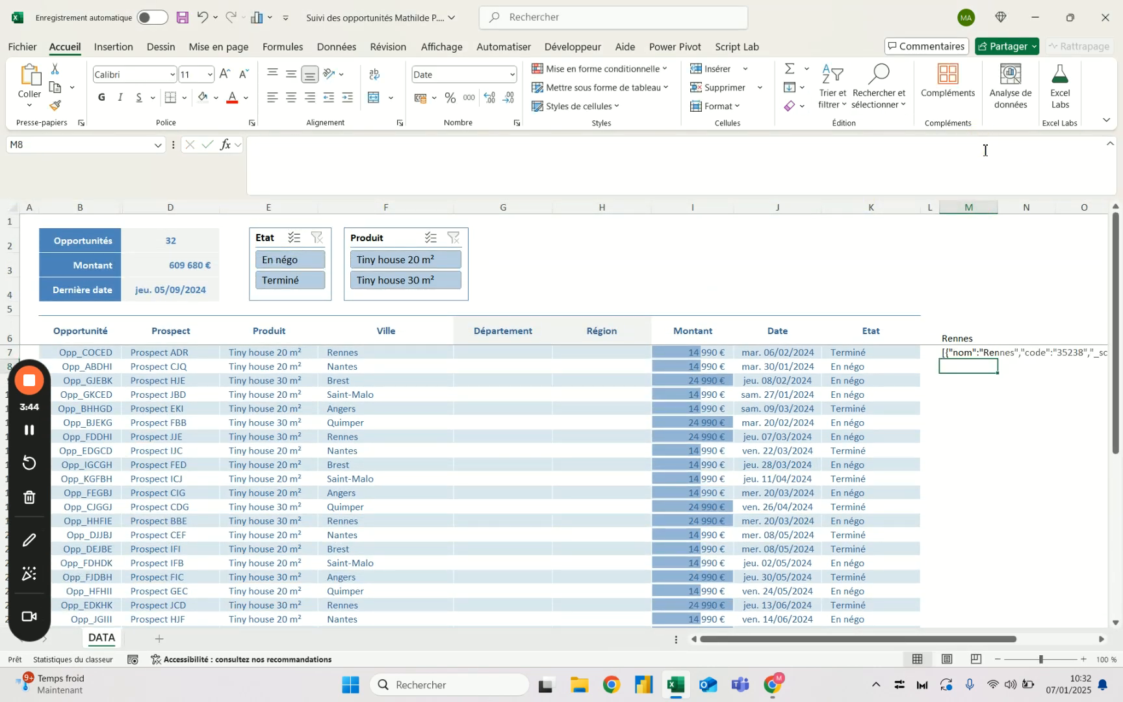
- Examine the JSON text returned by the SERVICEWEB formula along row 7
{"action": "key", "text": "Right"}
{"action": "key", "text": "Right"}
{"action": "key", "text": "Right"}
{"action": "key", "text": "Right"}
{"action": "key", "text": "Right"}
{"action": "key", "text": "Right"}
{"action": "key", "text": "Right"}
{"action": "key", "text": "Right"}
{"action": "key", "text": "Right"}
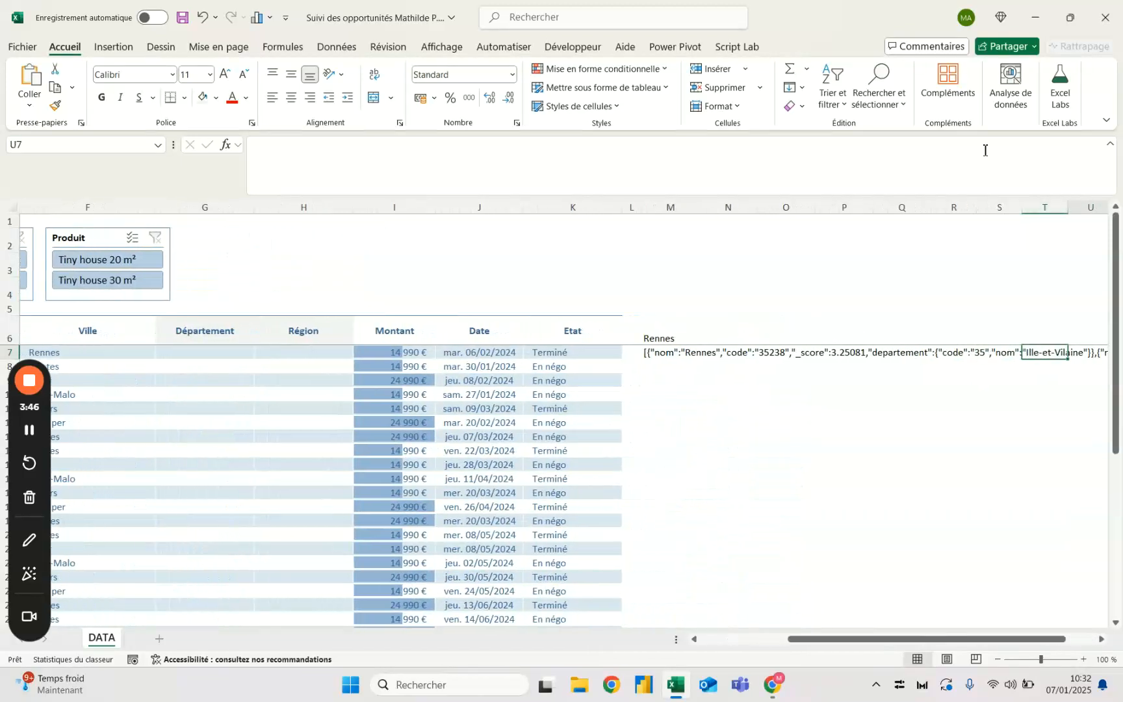
{"action": "key", "text": "Left"}
{"action": "key", "text": "Left"}
{"action": "key", "text": "Left"}
{"action": "key", "text": "Left"}
{"action": "key", "text": "Left"}
{"action": "key", "text": "Left"}
{"action": "key", "text": "Left"}
{"action": "key", "text": "Left"}
{"action": "key", "text": "Left"}
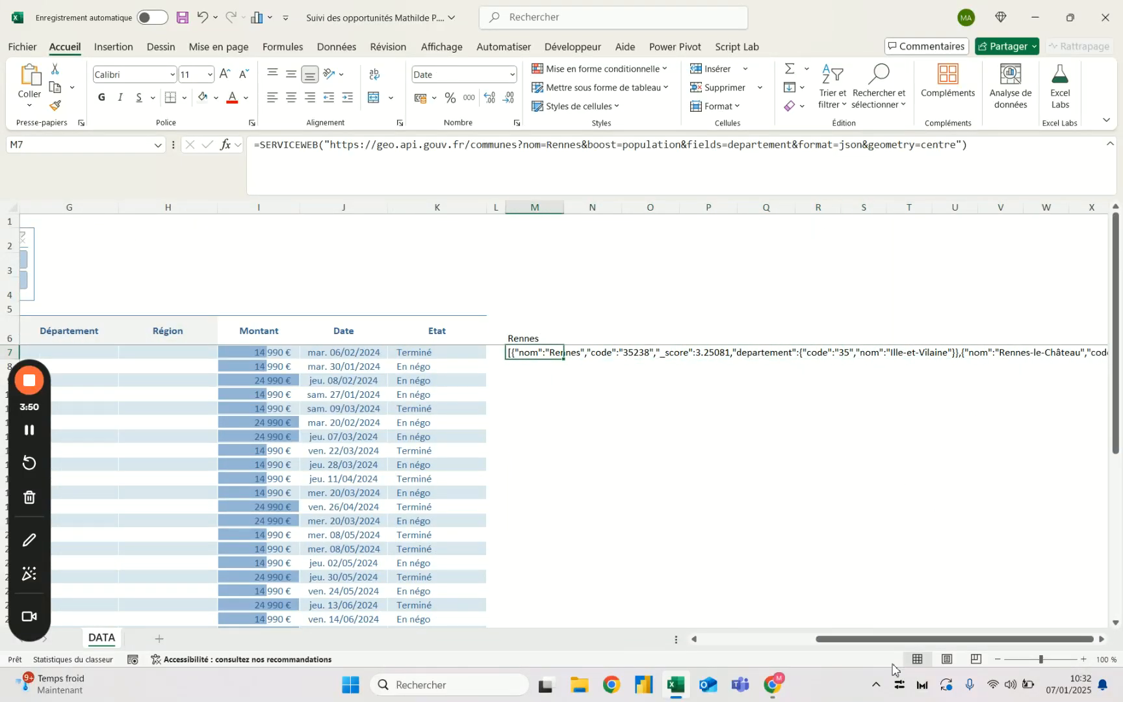
{"action": "left_click_drag", "start_coordinate": [939, 643], "coordinate": [920, 632]}
- Switch to Chrome, load the copied request URL in a new tab and turn on Impression élégante for the JSON
{"action": "key", "text": "alt+Tab"}
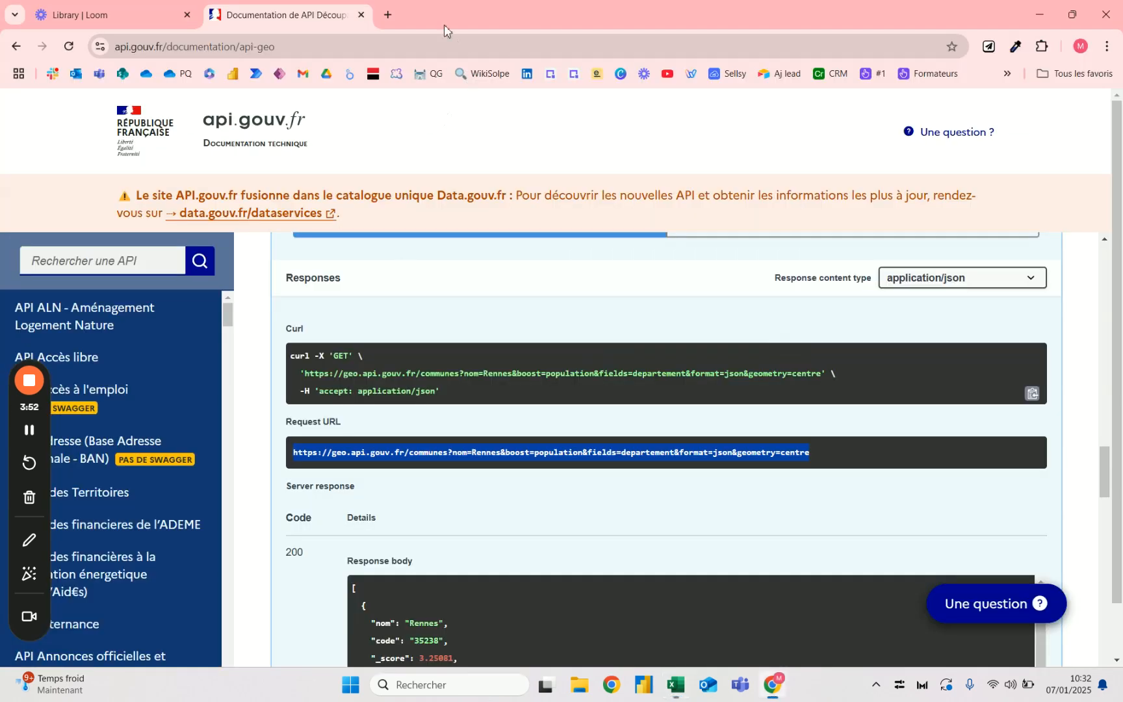
{"action": "left_click", "coordinate": [383, 14]}
{"action": "type", "text": "https://geo.api.gouv.fr/communes?nom=Rennes&boost=population&fields=departement&format=json&geometry=centre"}
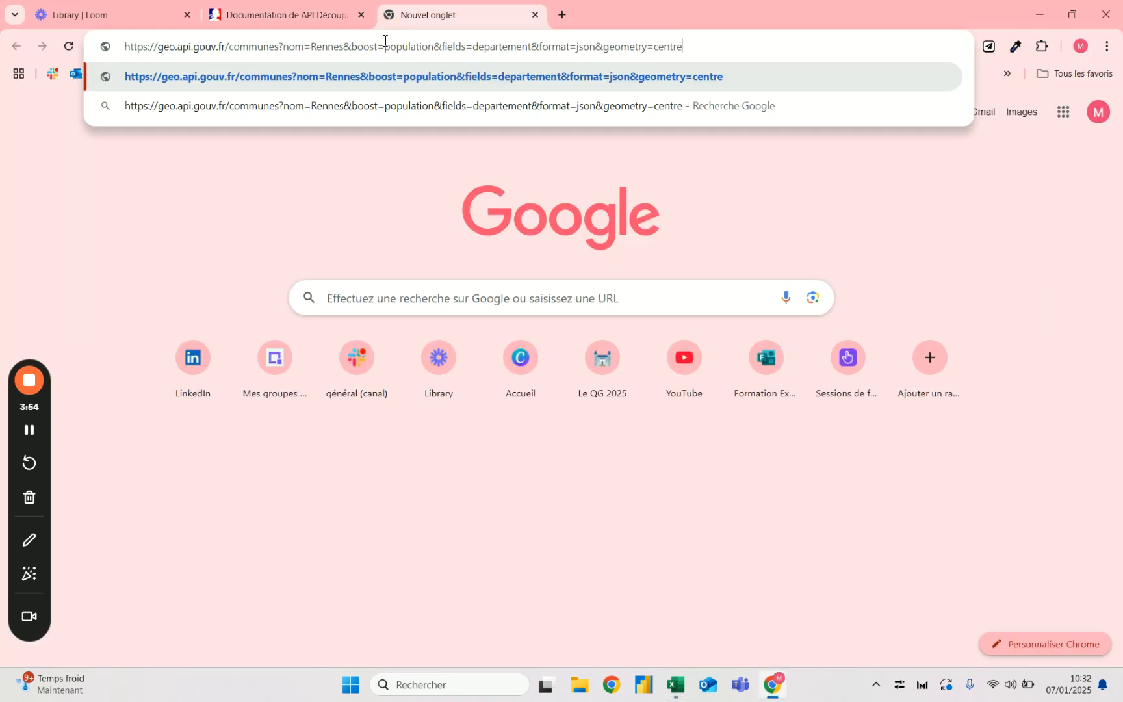
{"action": "key", "text": "Return"}
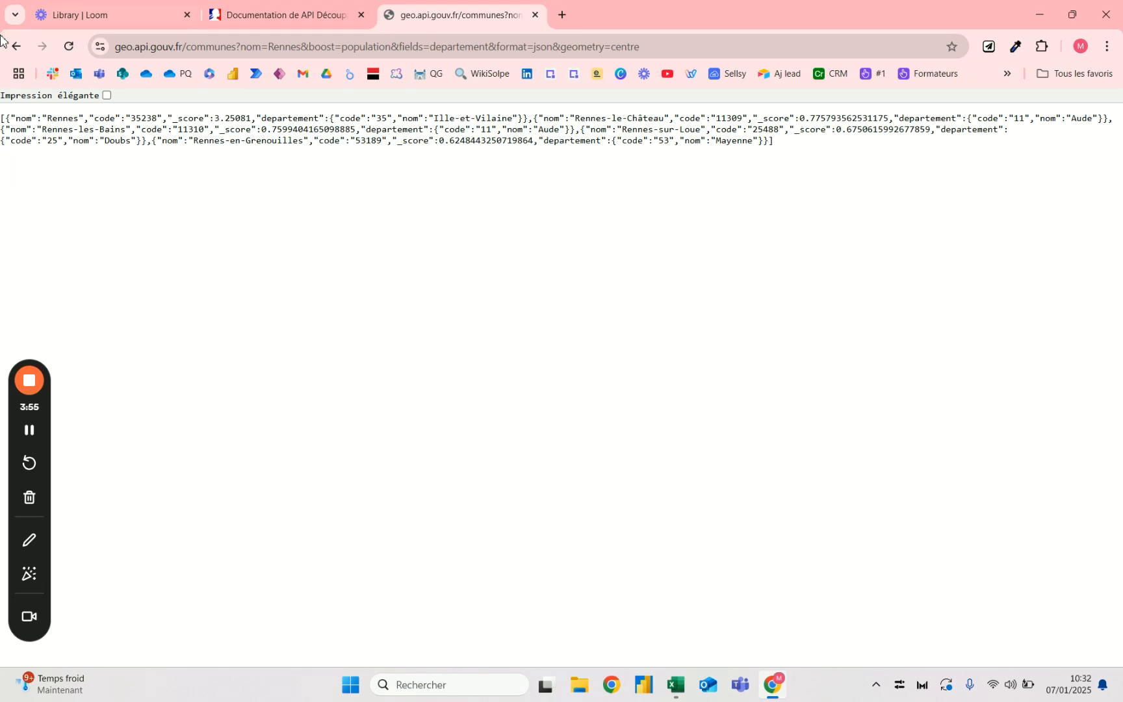
{"action": "left_click", "coordinate": [106, 95]}
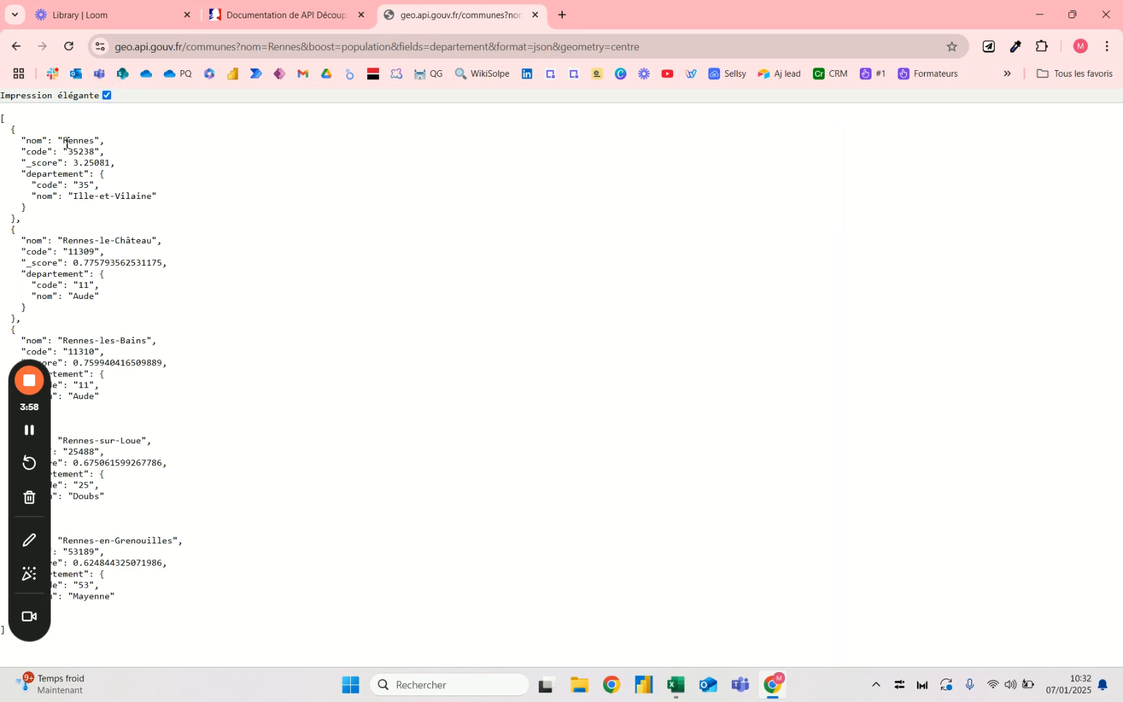
- Examine the commune name, commune code and department code in the first Rennes entry of the JSON
{"action": "left_click_drag", "start_coordinate": [63, 140], "coordinate": [94, 162]}
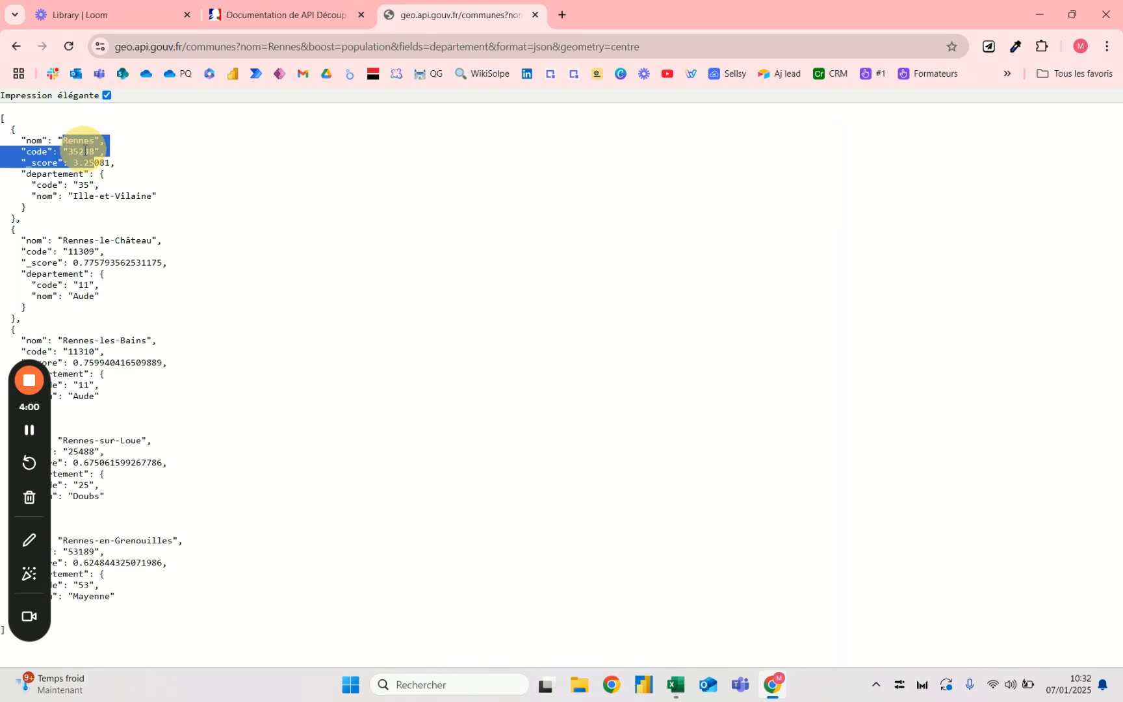
{"action": "left_click", "coordinate": [82, 150]}
{"action": "double_click", "coordinate": [81, 150]}
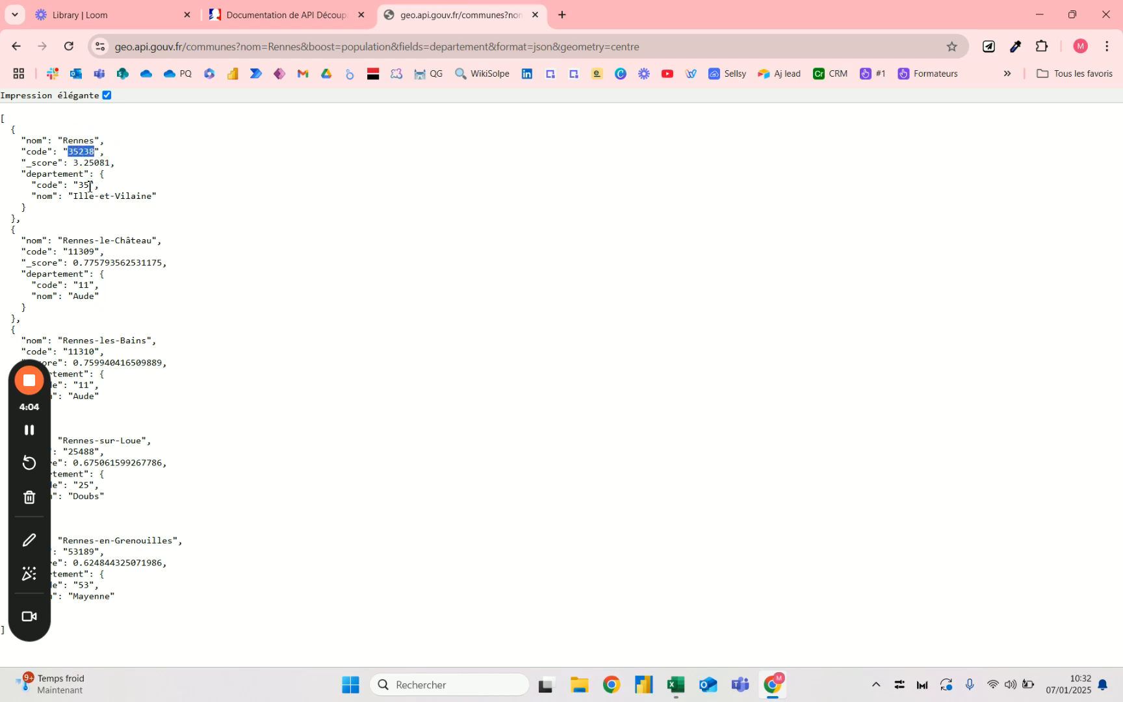
{"action": "mouse_move", "coordinate": [73, 195]}
{"action": "left_mouse_down"}
{"action": "mouse_move", "coordinate": [152, 195]}
{"action": "mouse_move", "coordinate": [78, 182]}
{"action": "left_mouse_up"}
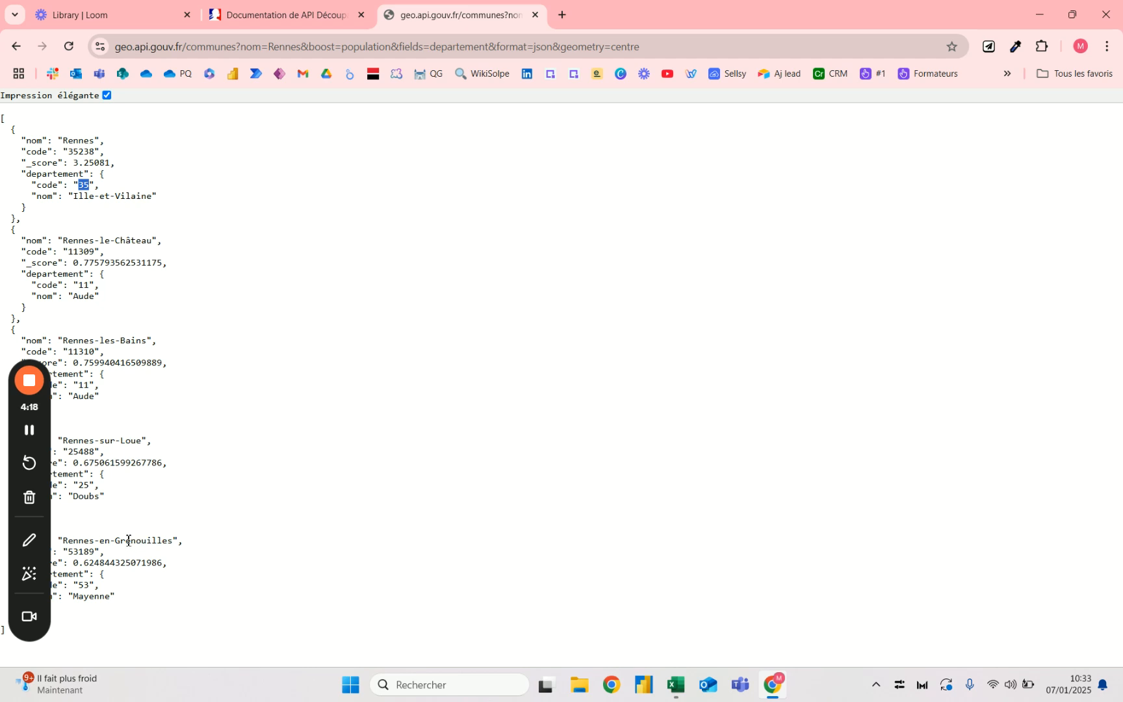
- Switch to Excel and add the parameter &limit=1 after boost=population in the SERVICEWEB formula in M7
{"action": "key", "text": "alt+Tab"}
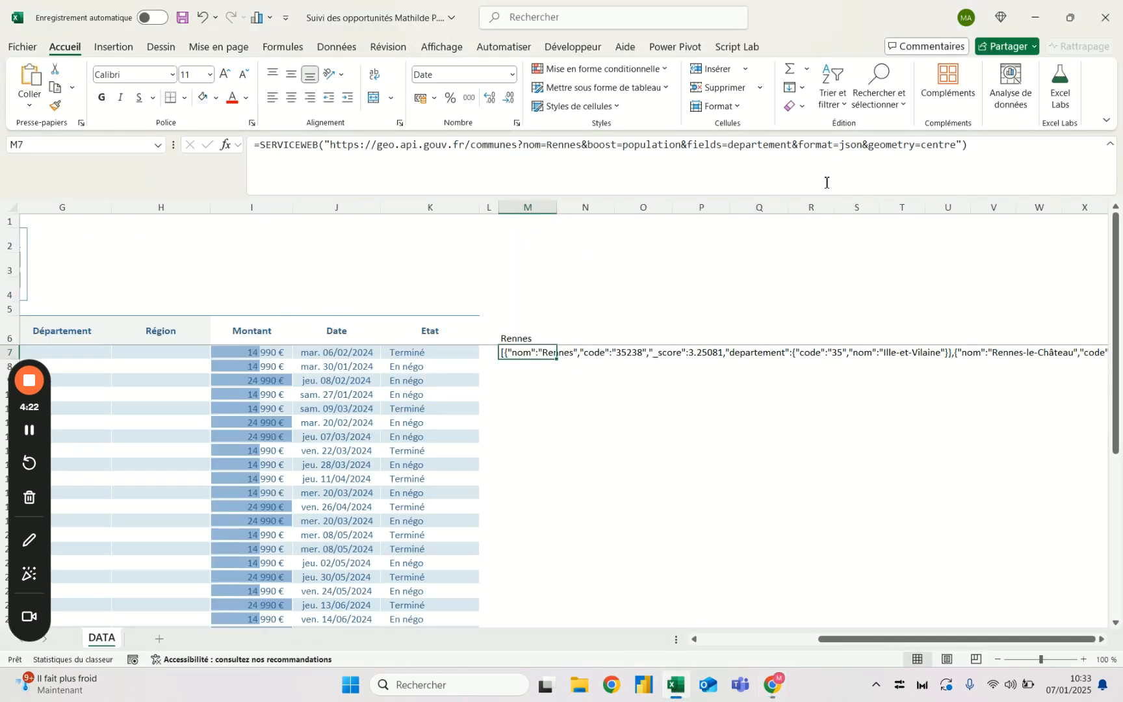
{"action": "left_click", "coordinate": [689, 148]}
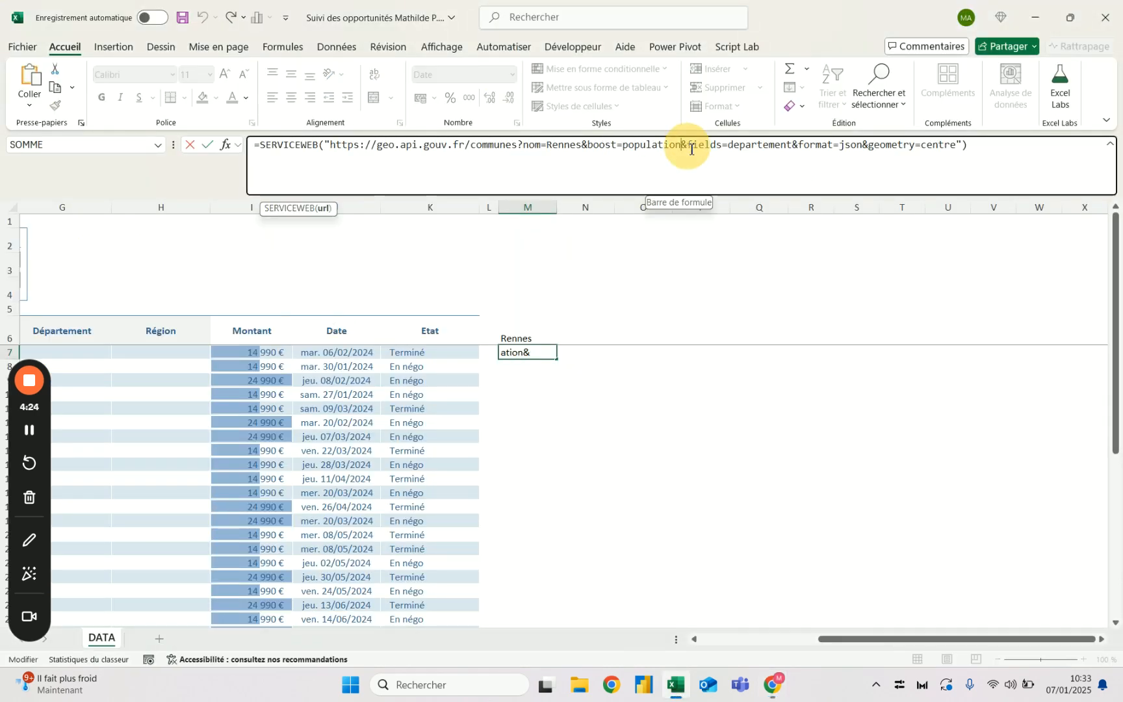
{"action": "type", "text": "&"}
{"action": "type", "text": "limit=1"}
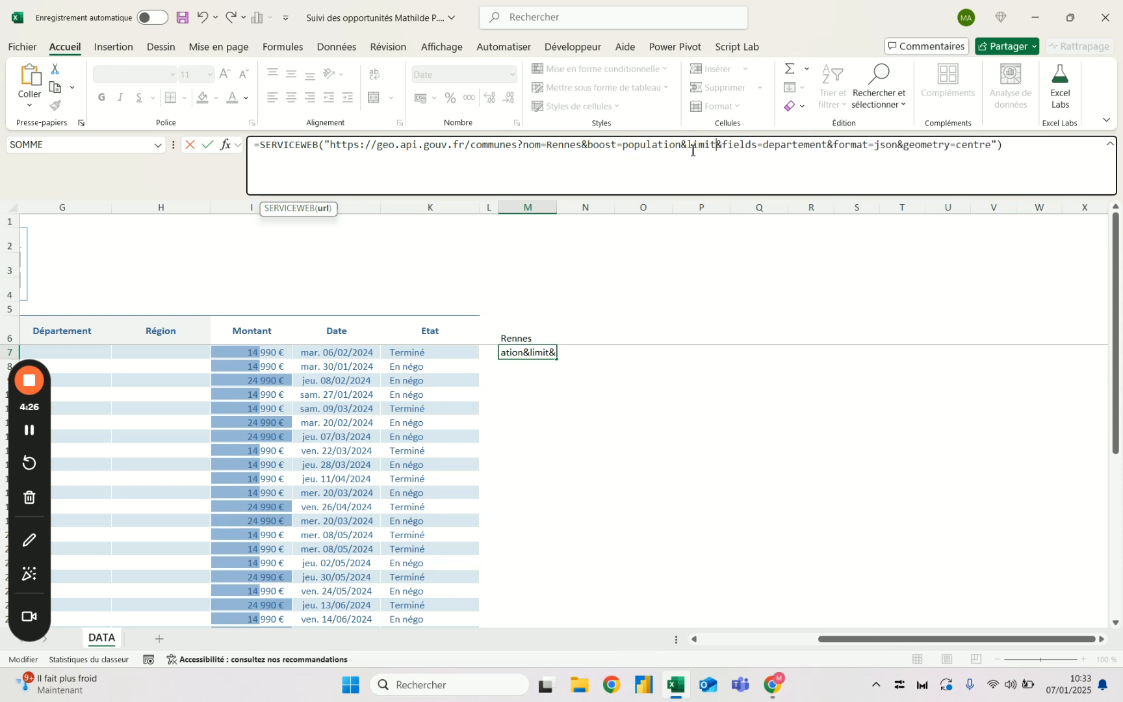
{"action": "key", "text": "Return"}
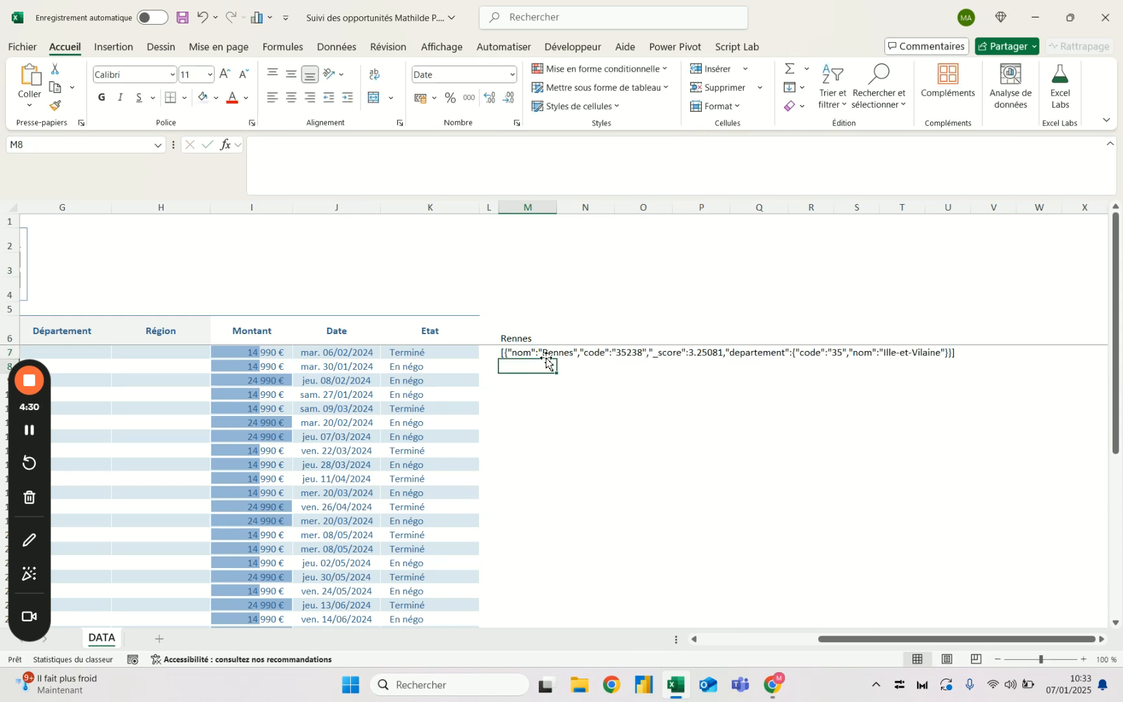
- Switch to Chrome and reload the communes request with &limit=1 added after boost=population in its URL
{"action": "key", "text": "alt+Tab"}
{"action": "left_click", "coordinate": [388, 50]}
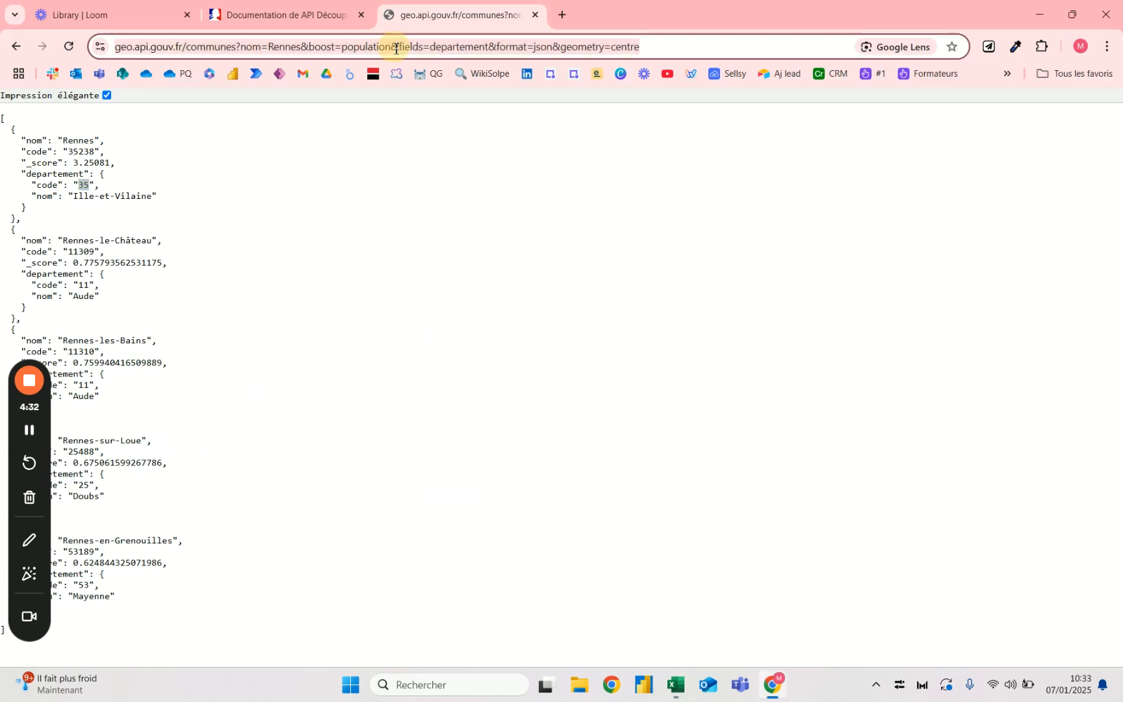
{"action": "type", "text": "&"}
{"action": "key", "text": "Escape"}
{"action": "left_click", "coordinate": [393, 49]}
{"action": "type", "text": "&limit=1&"}
{"action": "key", "text": "Return"}
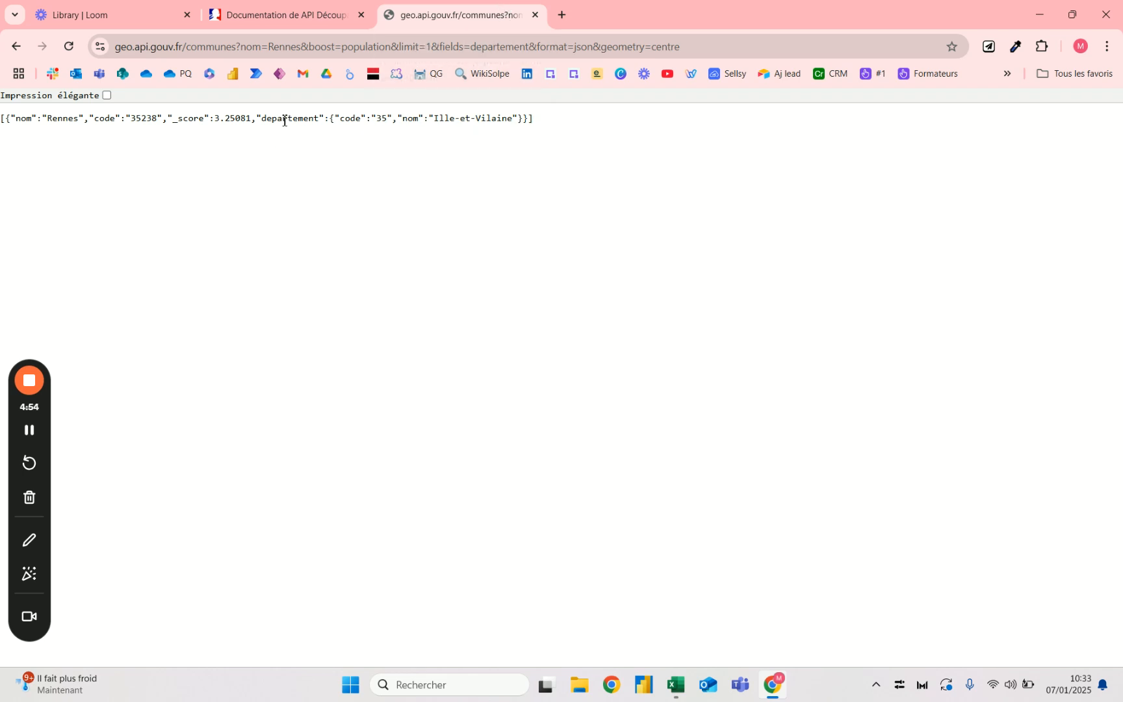
- Examine the department name in the JSON and the "nom" key and colon that precede it
{"action": "double_click", "coordinate": [314, 118]}
{"action": "left_click", "coordinate": [321, 121]}
{"action": "left_click_drag", "start_coordinate": [321, 122], "coordinate": [100, 120]}
{"action": "left_click", "coordinate": [135, 120]}
{"action": "left_click_drag", "start_coordinate": [515, 118], "coordinate": [429, 117]}
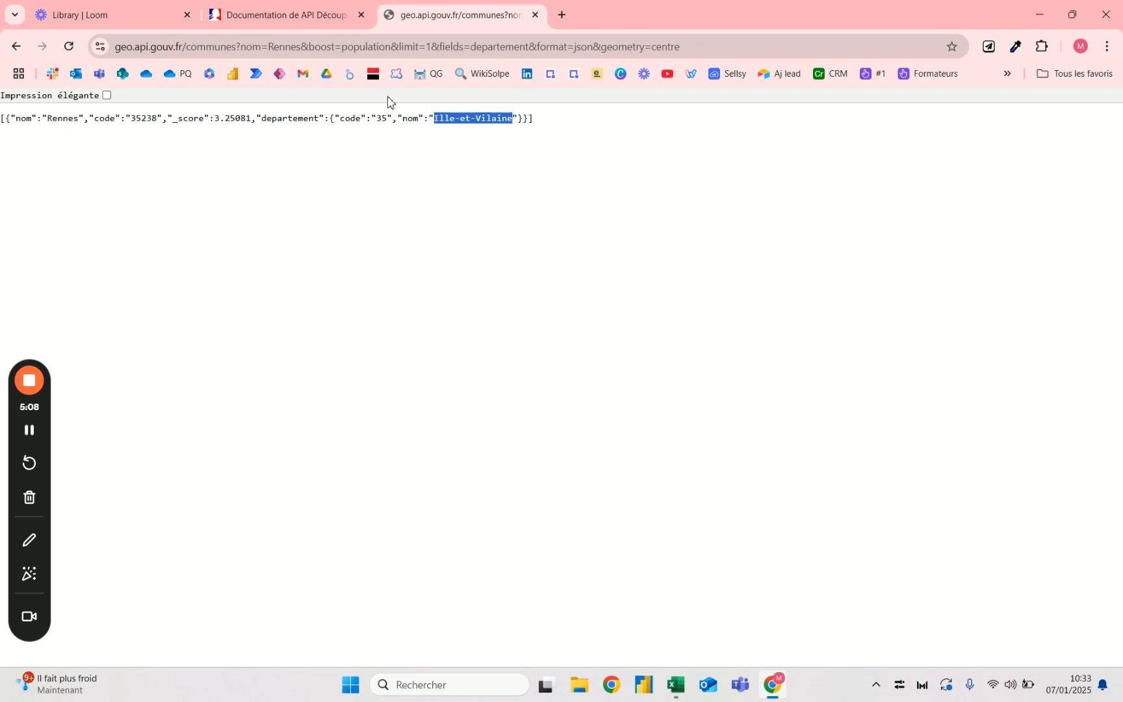
{"action": "left_click", "coordinate": [431, 118]}
{"action": "left_click_drag", "start_coordinate": [402, 119], "coordinate": [435, 122]}
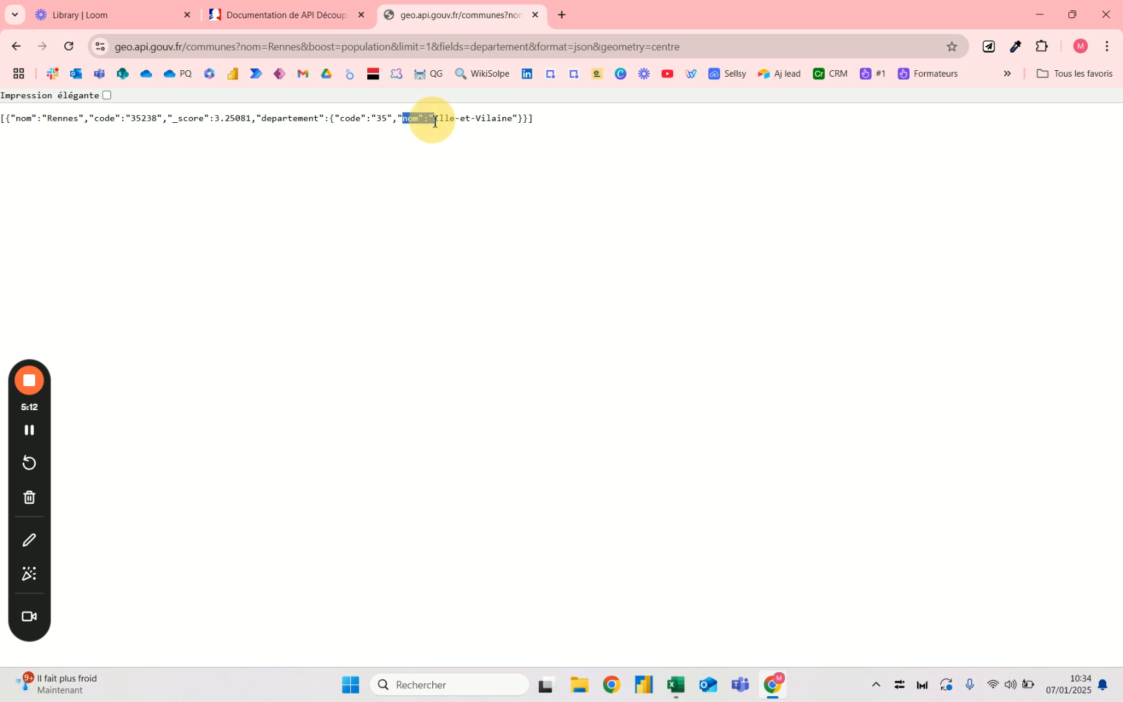
{"action": "left_click", "coordinate": [18, 118]}
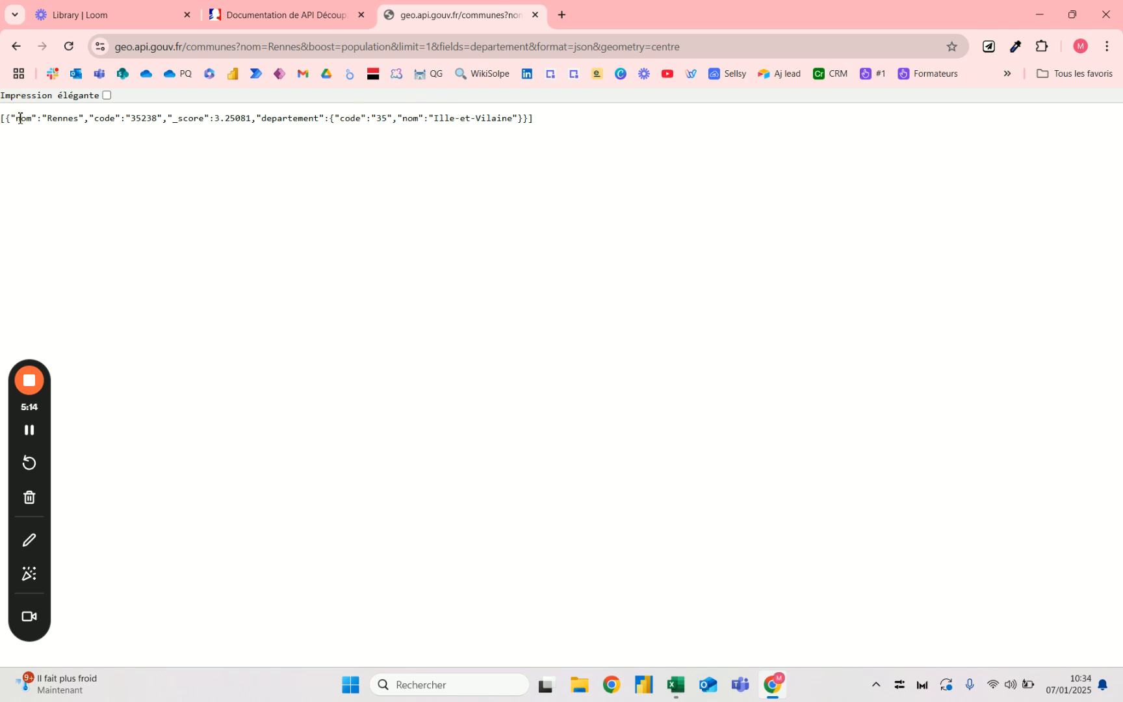
{"action": "left_click", "coordinate": [430, 118]}
{"action": "left_click", "coordinate": [430, 119]}
{"action": "left_click", "coordinate": [409, 117]}
{"action": "left_click", "coordinate": [429, 117]}
{"action": "left_click_drag", "start_coordinate": [432, 118], "coordinate": [396, 119]}
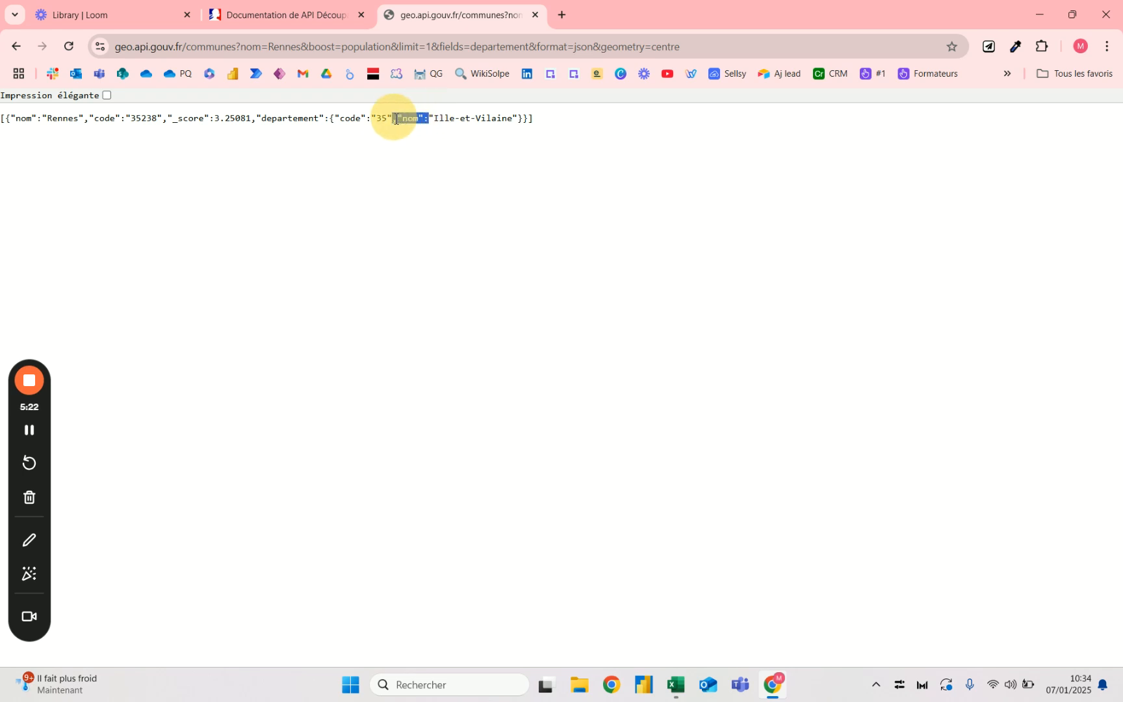
{"action": "left_click", "coordinate": [396, 119]}
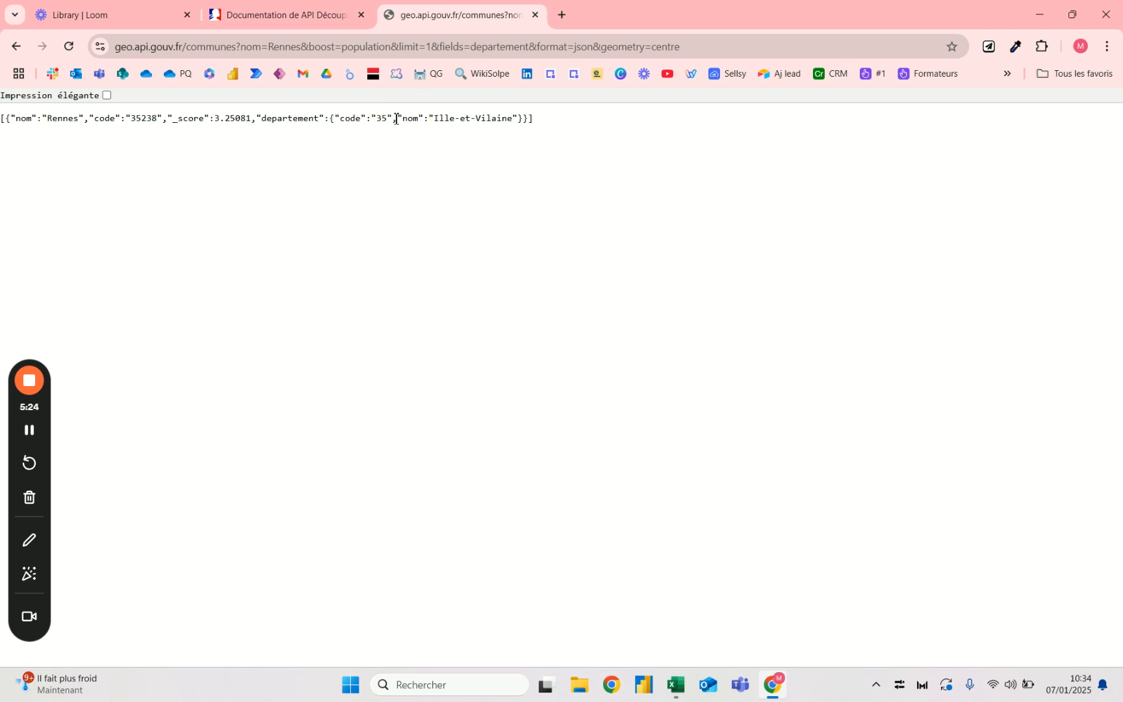
- Switch to Excel and enter a TEXTE.APRES formula in M8 on the text of M7 with ":" as delimiter
{"action": "key", "text": "alt+Tab"}
{"action": "left_click", "coordinate": [526, 351]}
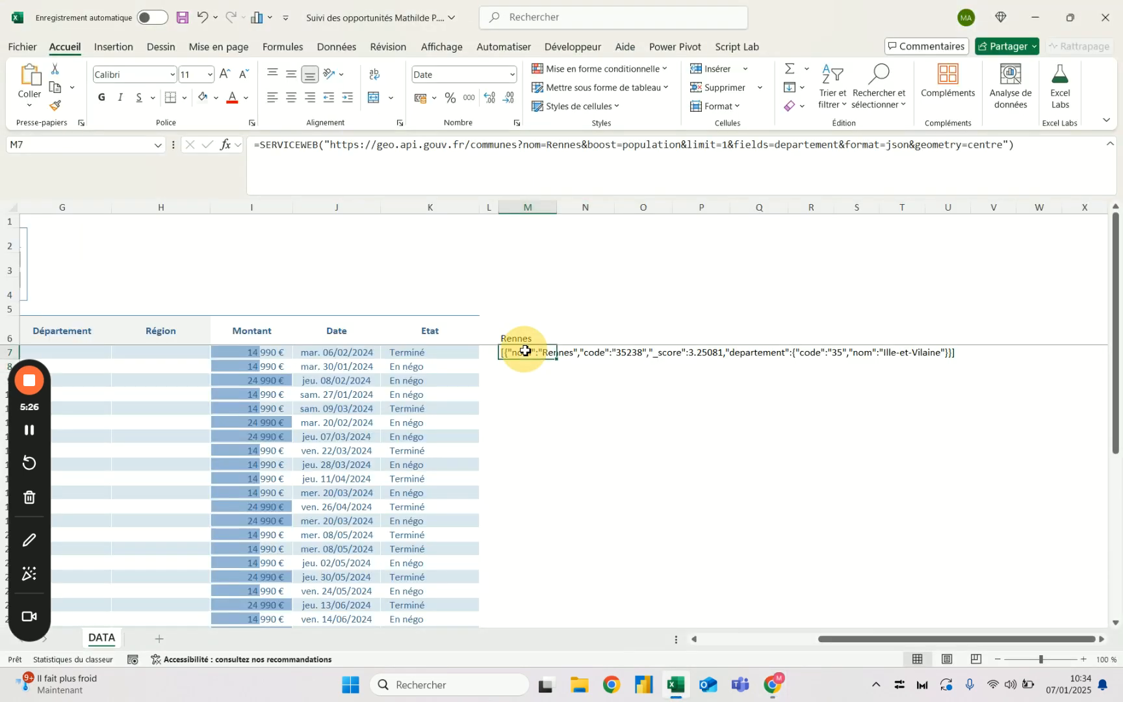
{"action": "key", "text": "Down"}
{"action": "type", "text": "="}
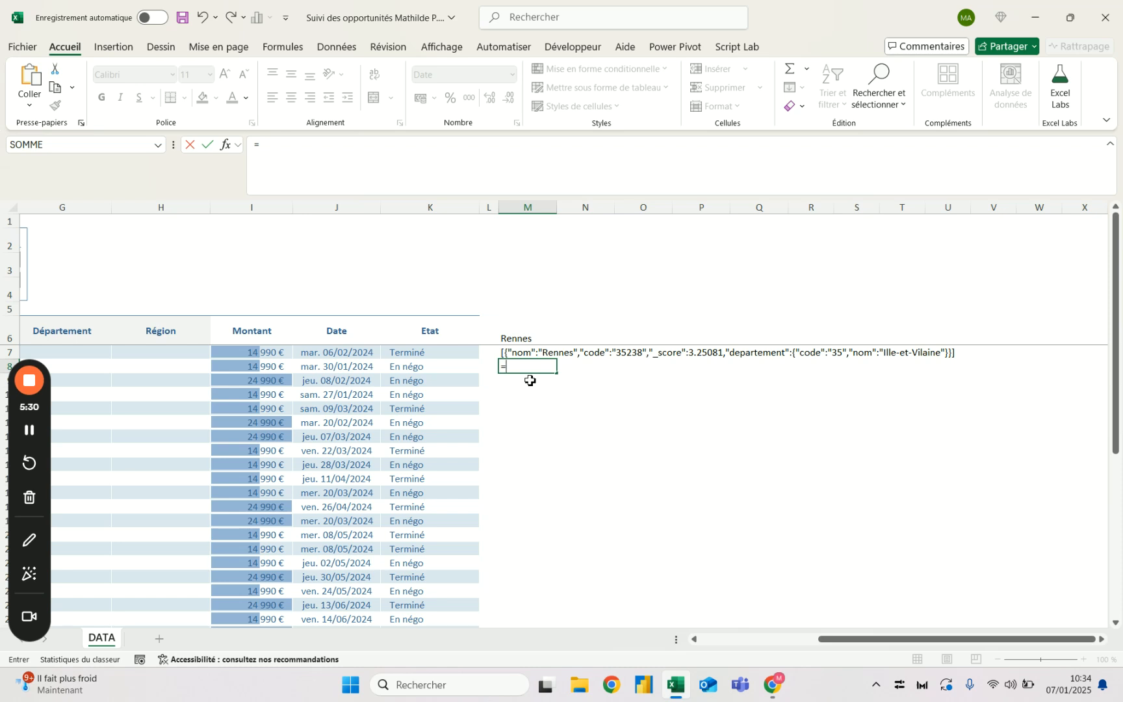
{"action": "type", "text": "text"}
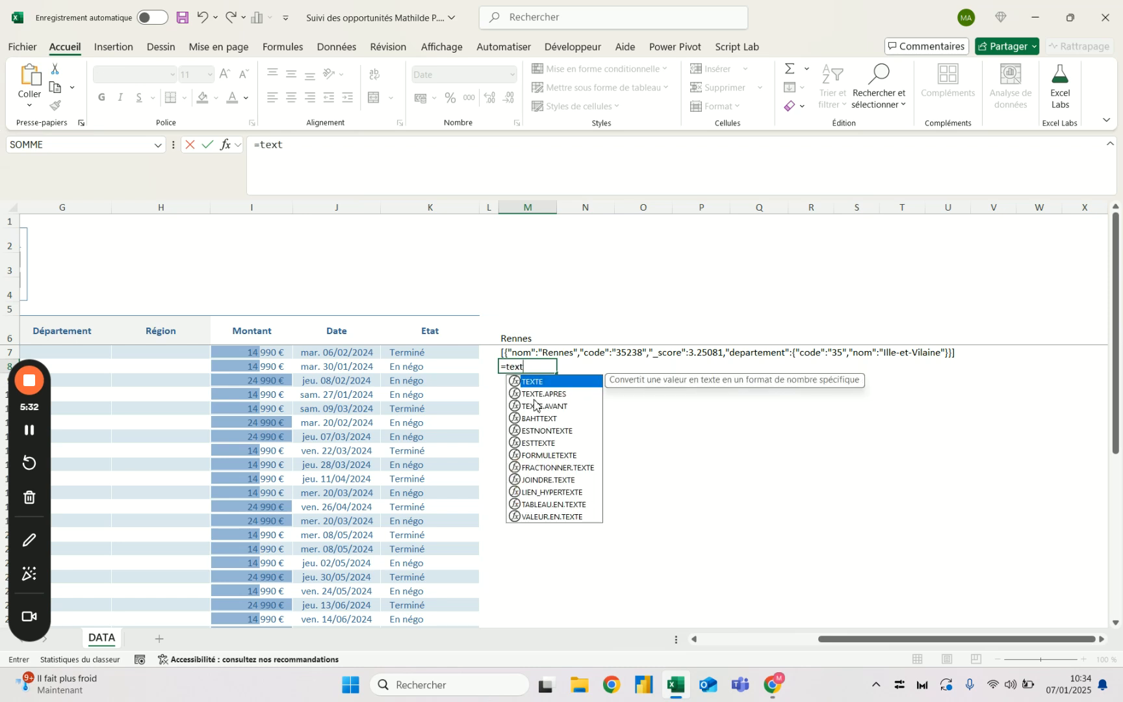
{"action": "double_click", "coordinate": [558, 393]}
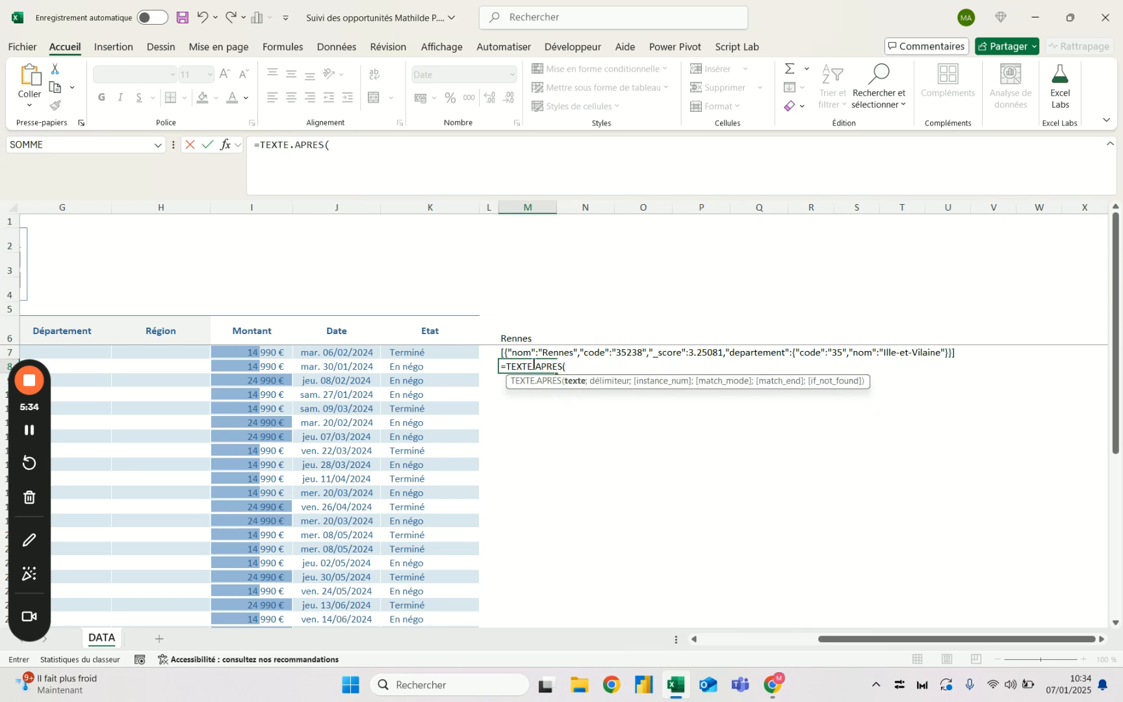
{"action": "left_click", "coordinate": [527, 355]}
{"action": "type", "text": ";"}
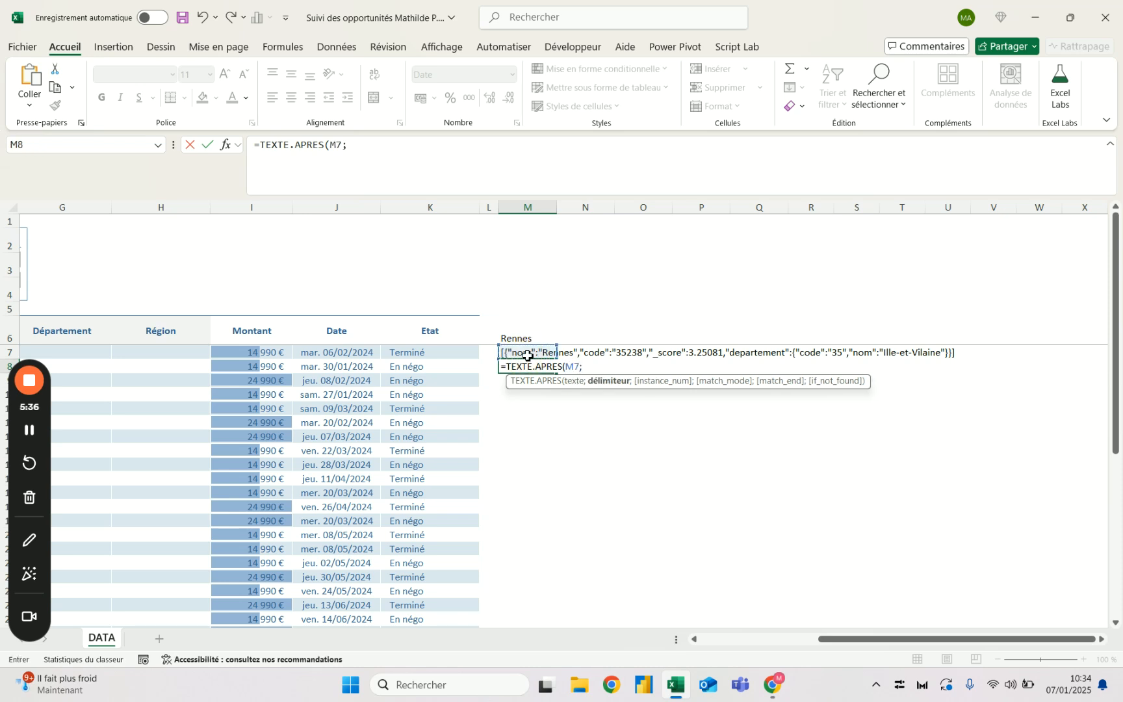
{"action": "type", "text": "\""}
{"action": "key", "text": "alt+Tab"}
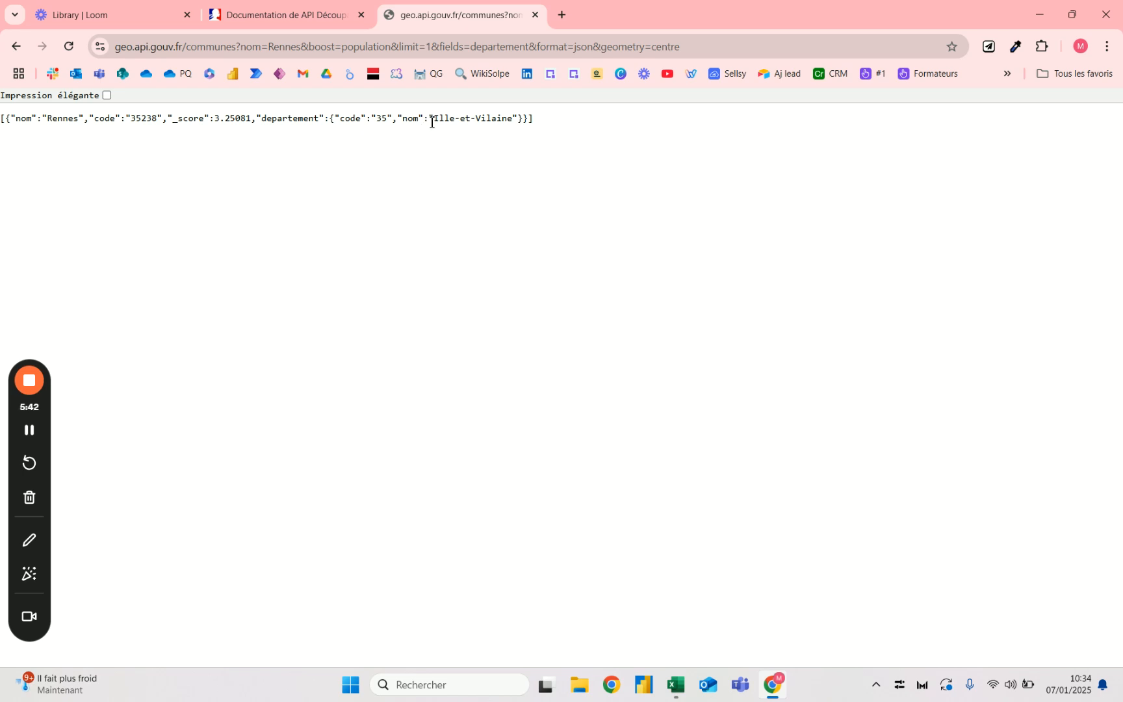
{"action": "key", "text": "alt+Tab"}
{"action": "type", "text": ":\""}
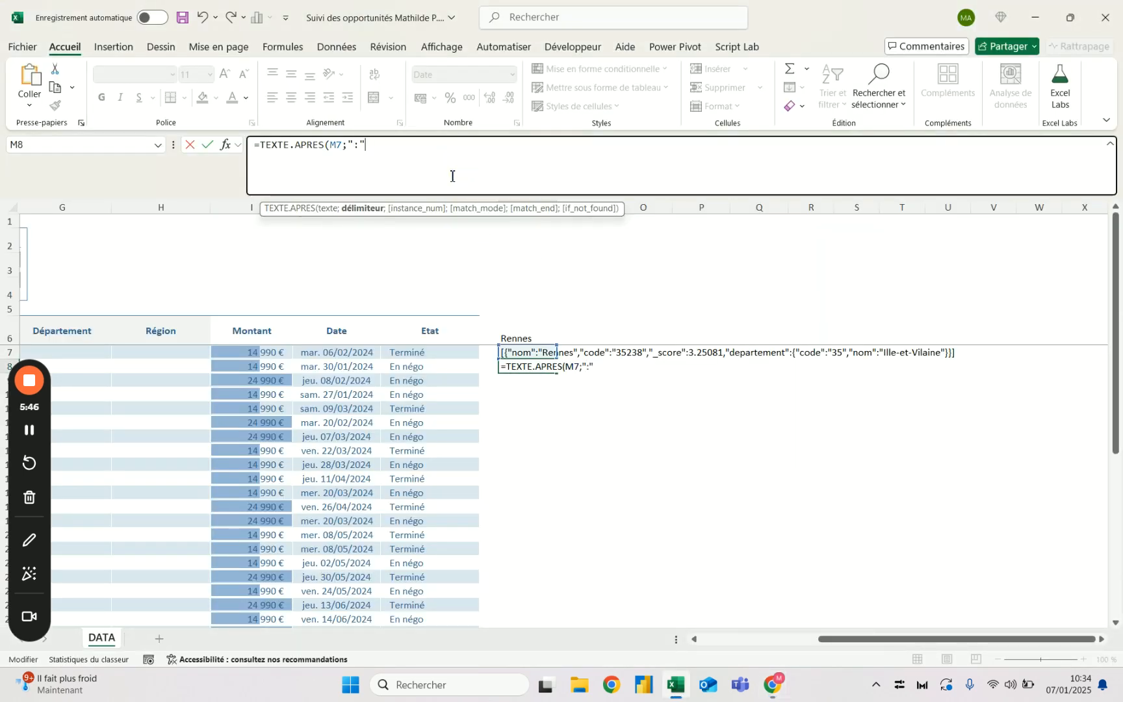
{"action": "key", "text": "Return"}
{"action": "key", "text": "Up"}
- Add -1 as the instance_num argument of the TEXTE.APRES formula in M8 to split at the last colon
{"action": "key", "text": "alt+Tab"}
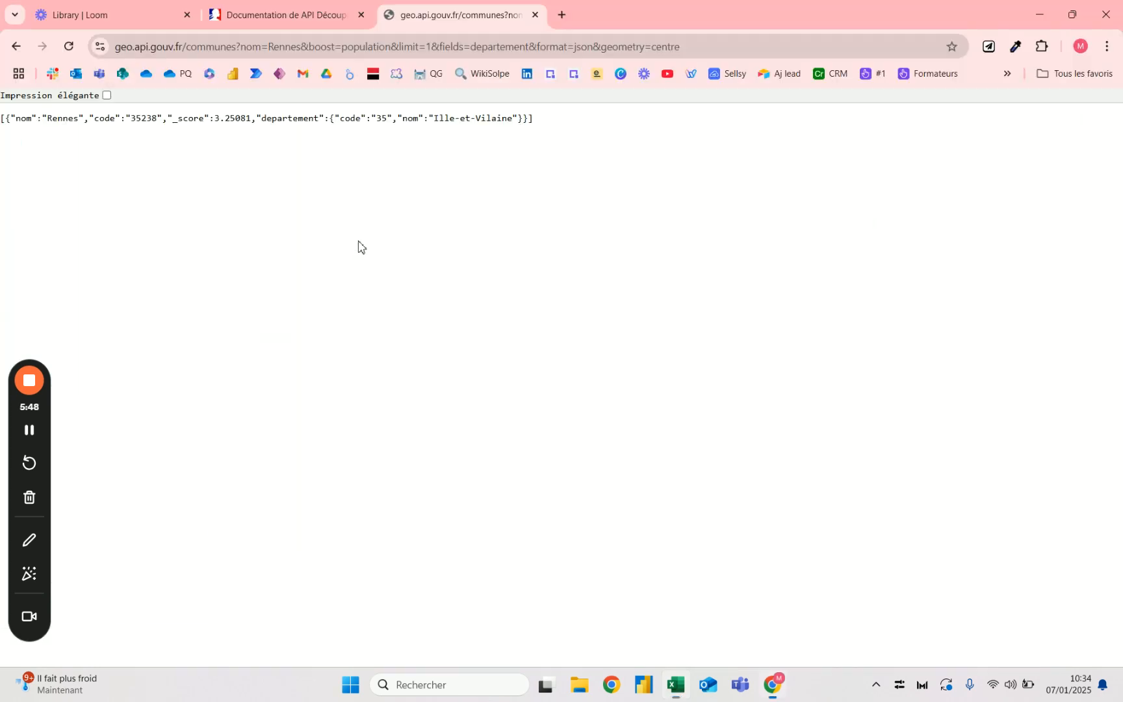
{"action": "key", "text": "alt+Tab"}
{"action": "left_click", "coordinate": [539, 353]}
{"action": "left_click", "coordinate": [528, 366]}
{"action": "left_click", "coordinate": [387, 148]}
{"action": "key", "text": "BackSpace"}
{"action": "type", "text": ";\":"}
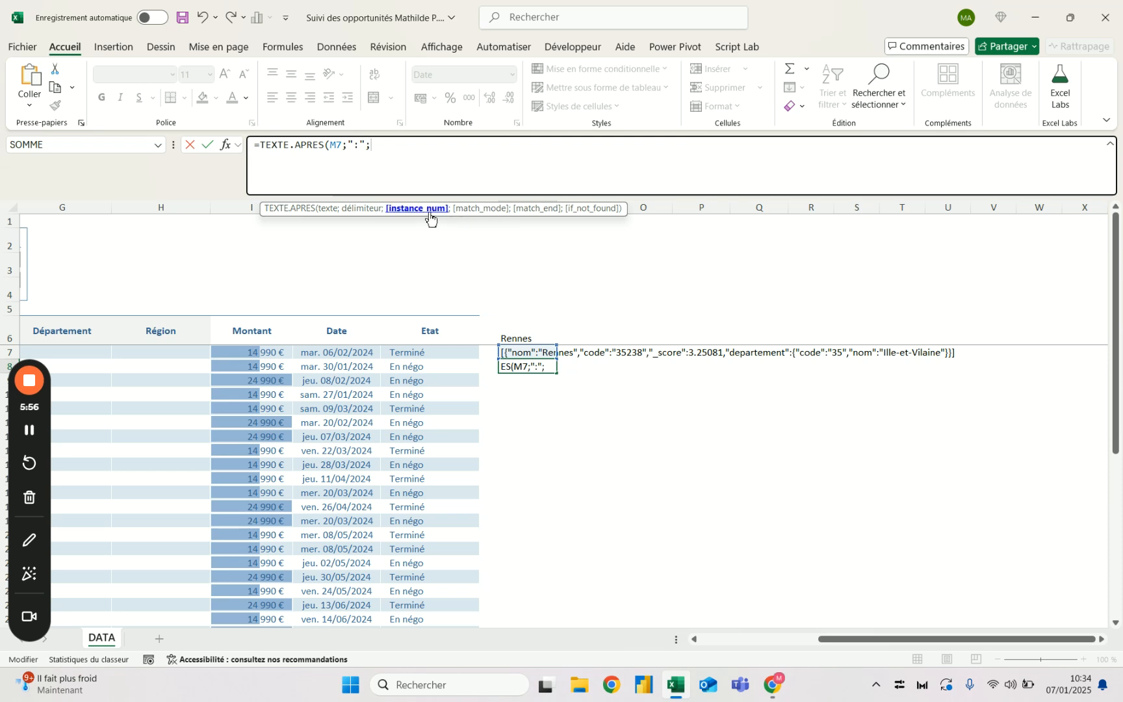
{"action": "type", "text": "-1)"}
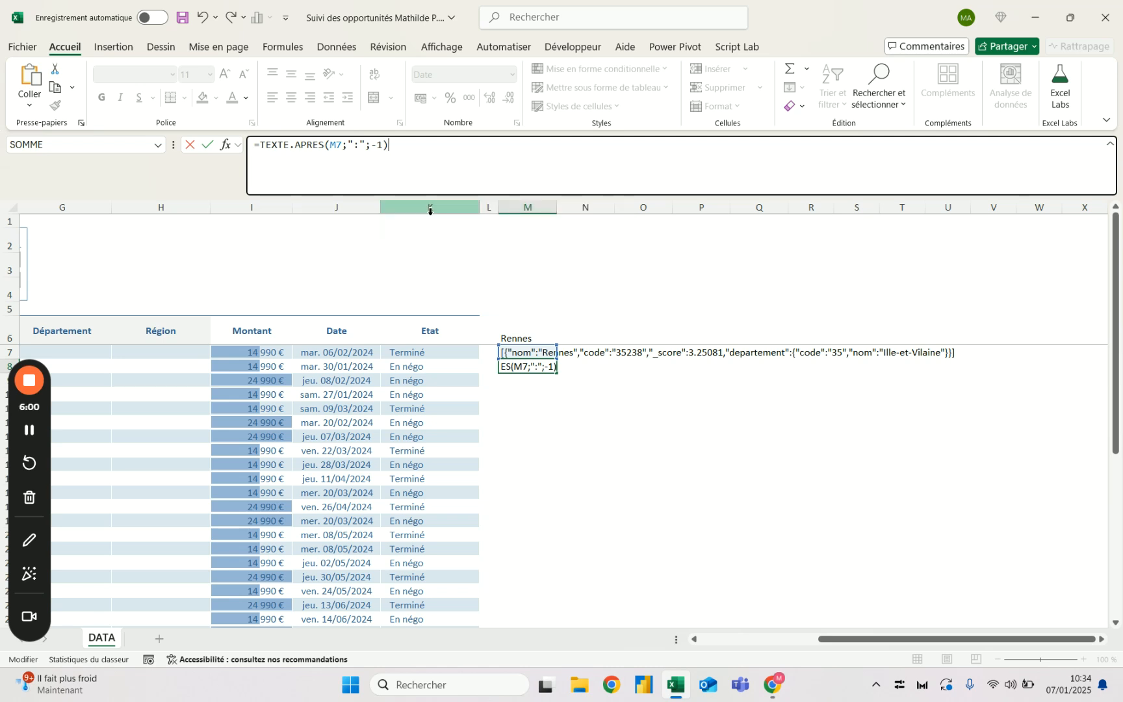
{"action": "key", "text": "Return"}
{"action": "key", "text": "Up"}
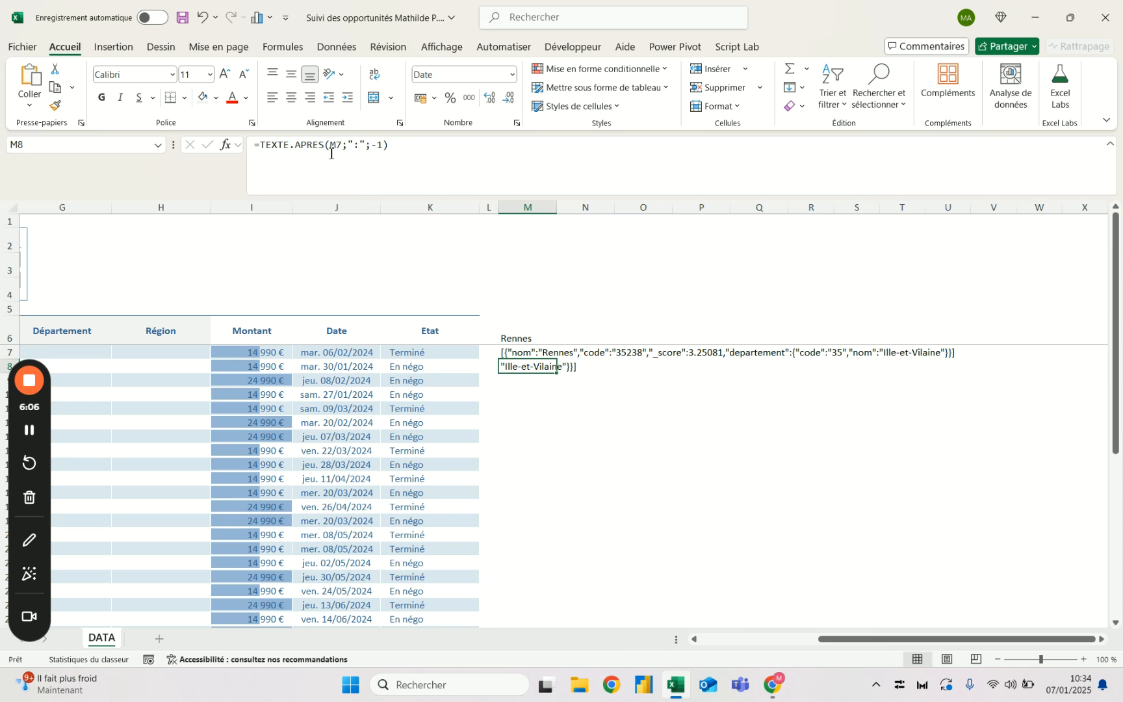
{"action": "left_click", "coordinate": [260, 144]}
{"action": "type", "text": "text"}
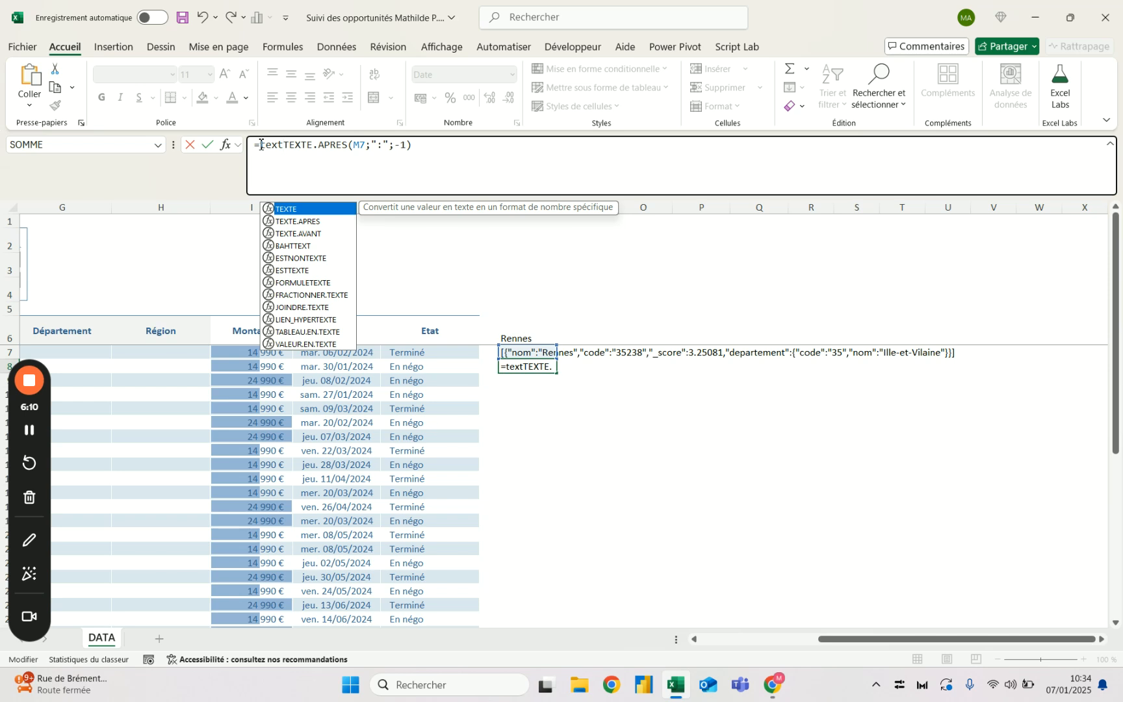
{"action": "key", "text": "BackSpace"}
{"action": "key", "text": "BackSpace"}
{"action": "key", "text": "BackSpace"}
{"action": "key", "text": "BackSpace"}
{"action": "key", "text": "ctrl+Return"}
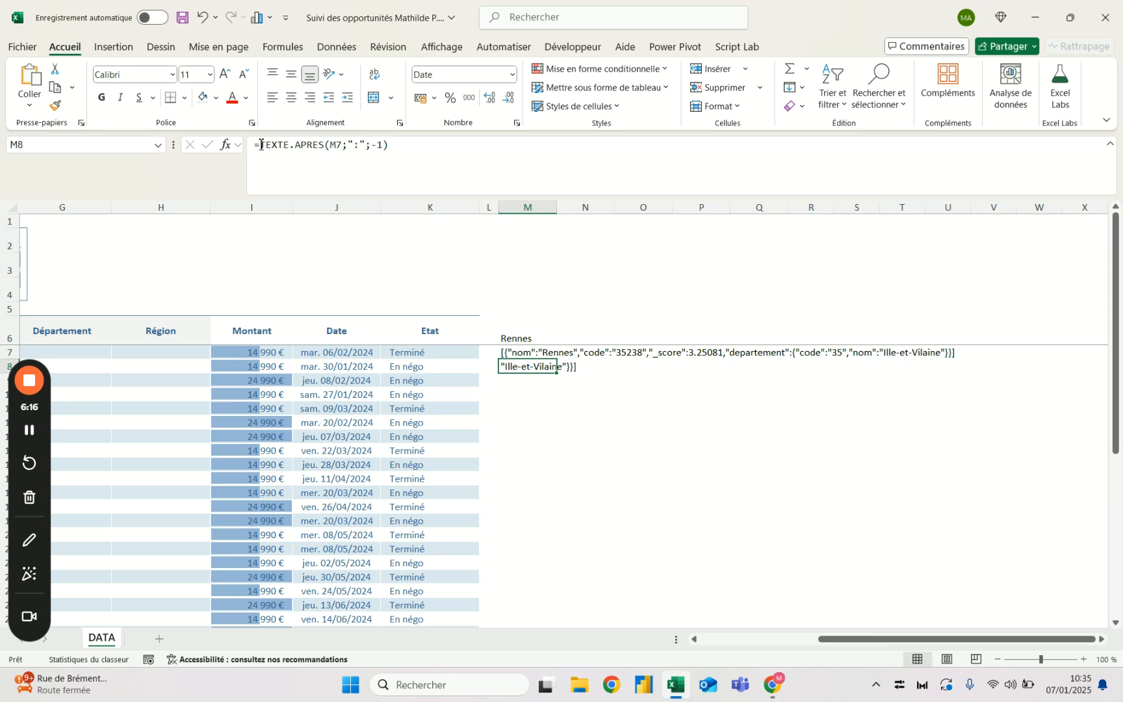
- Insert the TEXTE.AVANT function in front of TEXTE.APRES in the M8 formula, so the existing result becomes its text argument
{"action": "left_click", "coordinate": [261, 145]}
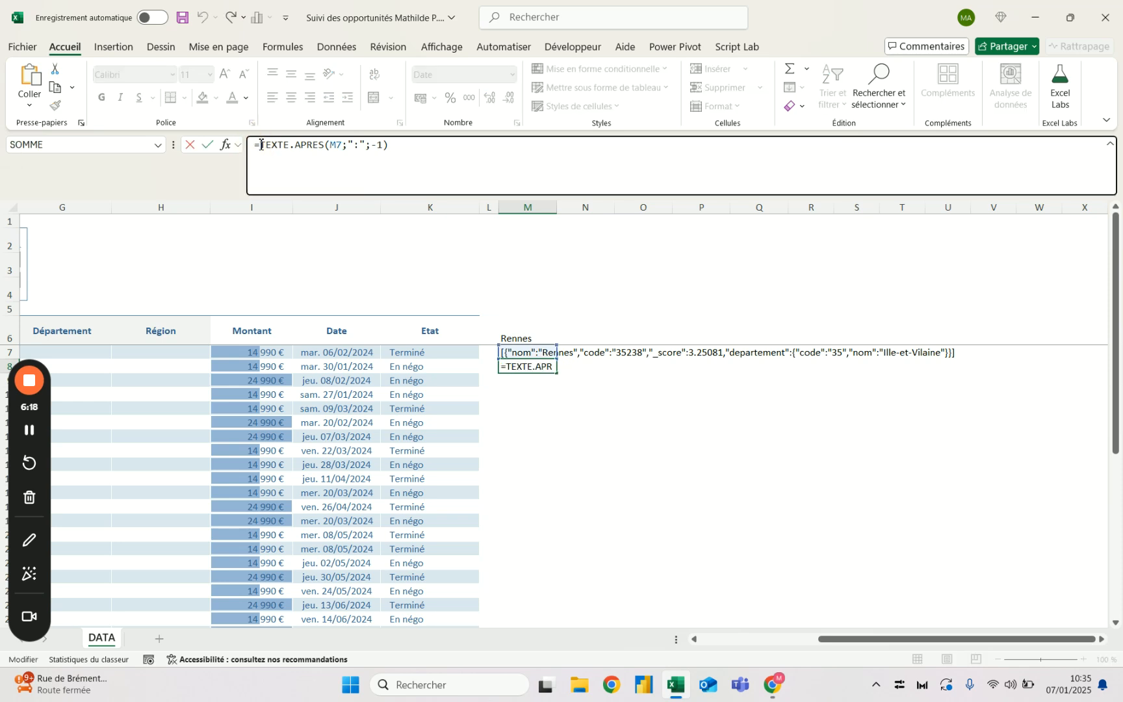
{"action": "type", "text": "texte"}
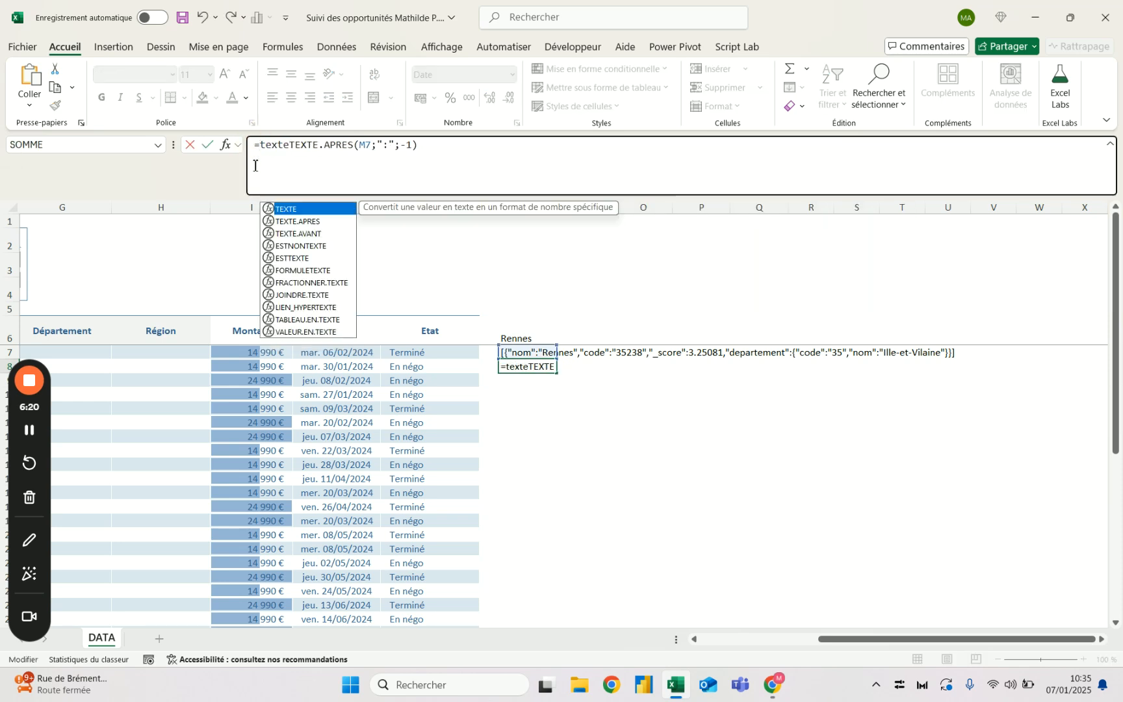
{"action": "key", "text": "Down"}
{"action": "key", "text": "Down"}
{"action": "key", "text": "Tab"}
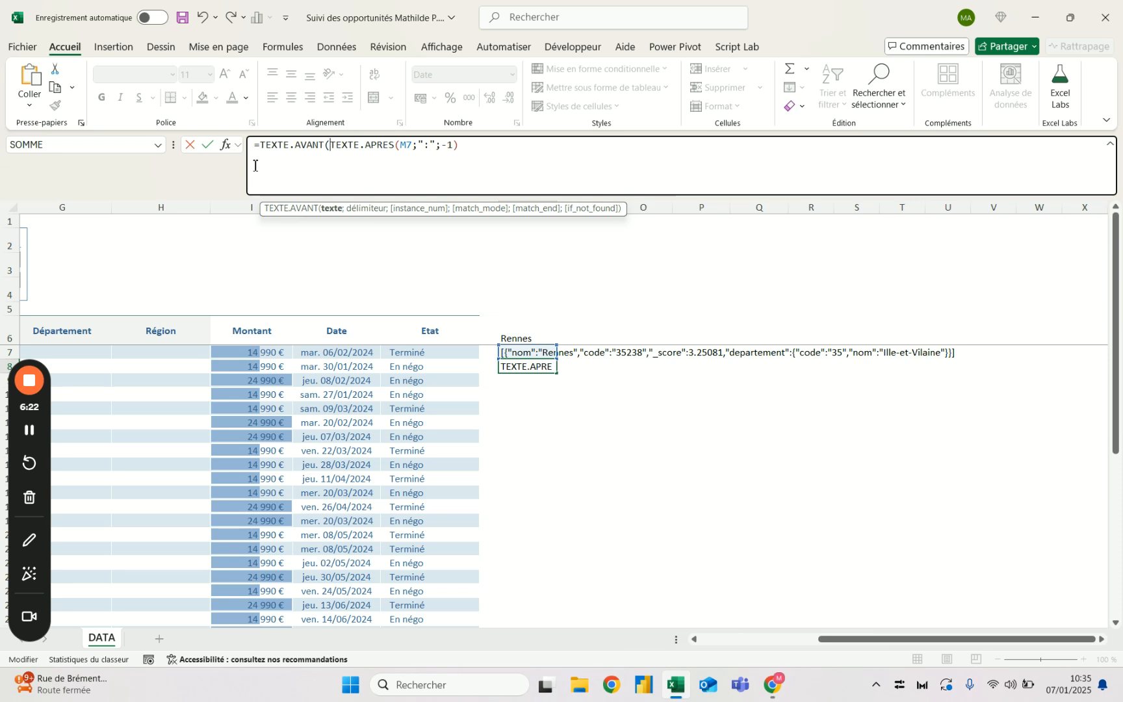
- Complete TEXTE.AVANT in M8 with the quotation mark delimiter """" and accept the proposed parenthesis correction
{"action": "left_click", "coordinate": [498, 144]}
{"action": "type", "text": ";\""}
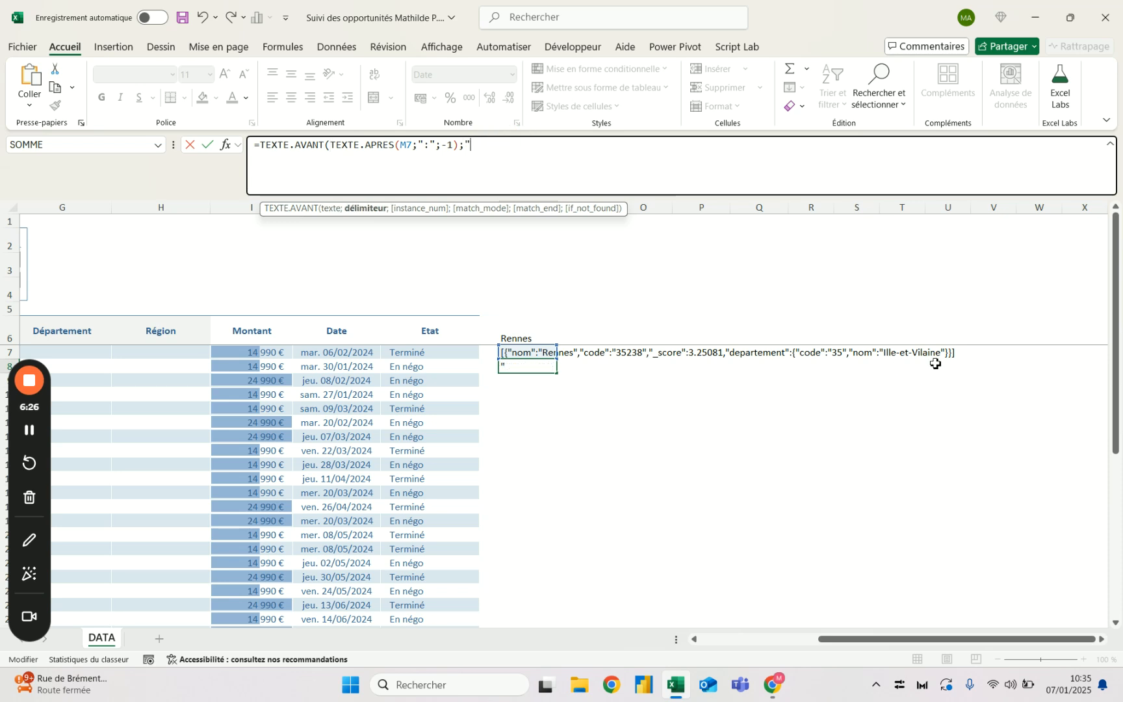
{"action": "type", "text": "\"\"\""}
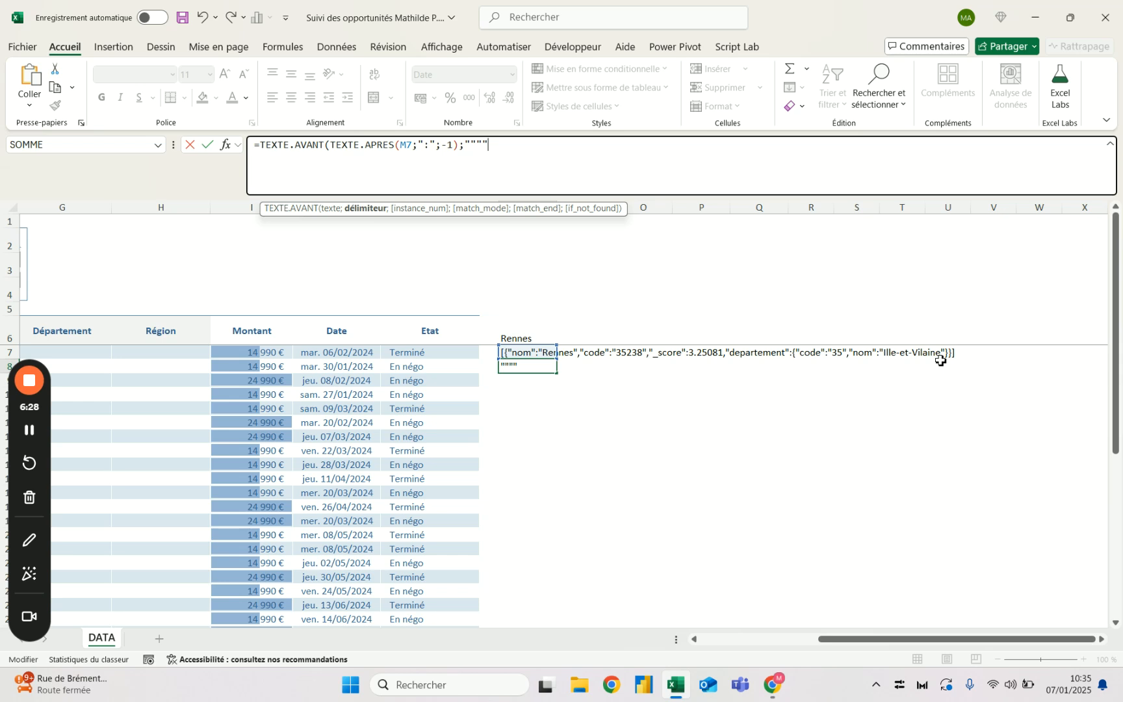
{"action": "type", "text": ")"}
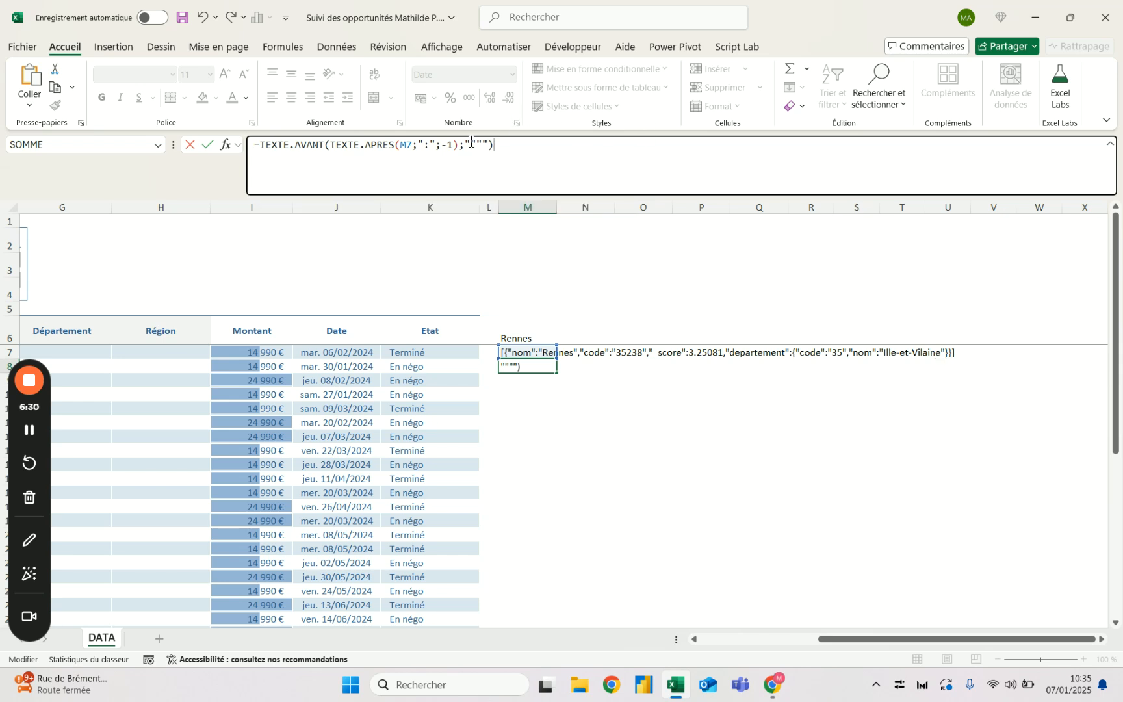
{"action": "left_click_drag", "start_coordinate": [464, 141], "coordinate": [493, 143]}
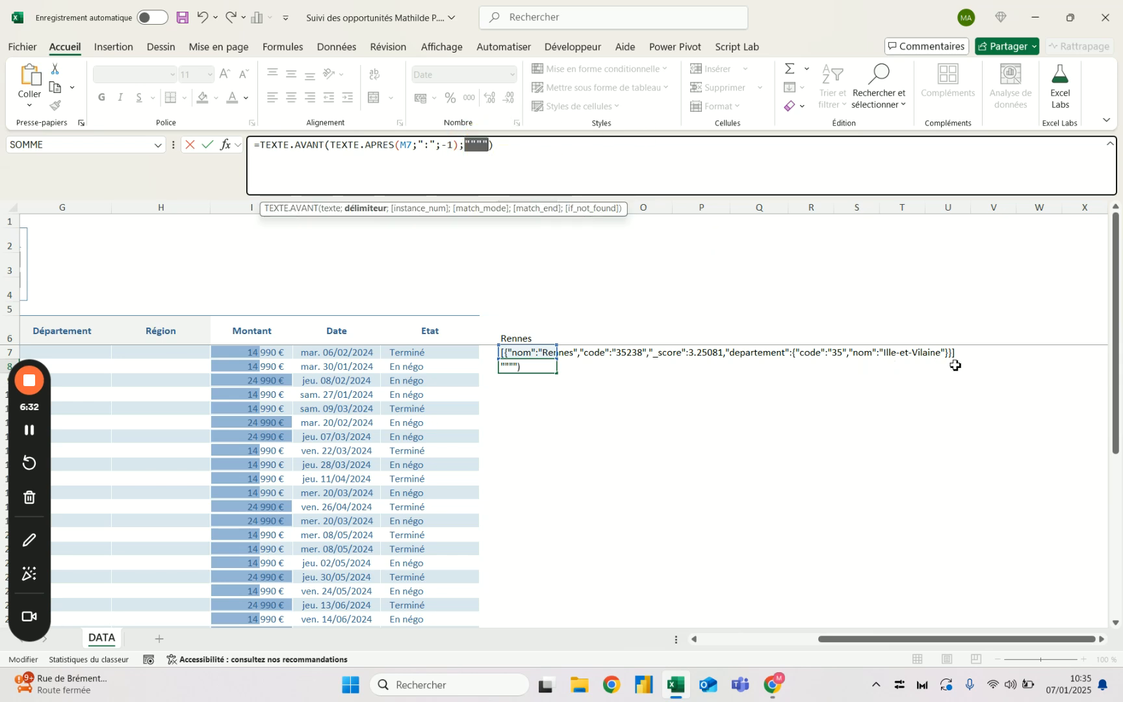
{"action": "left_click", "coordinate": [518, 156]}
{"action": "type", "text": ")"}
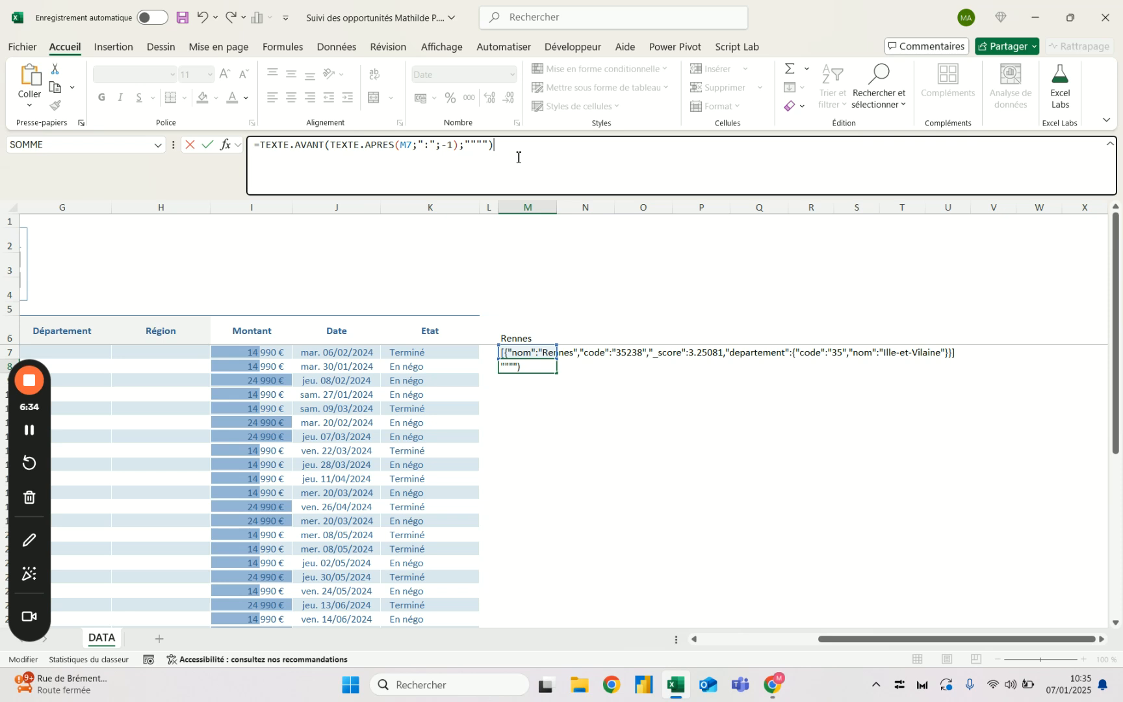
{"action": "key", "text": "Return"}
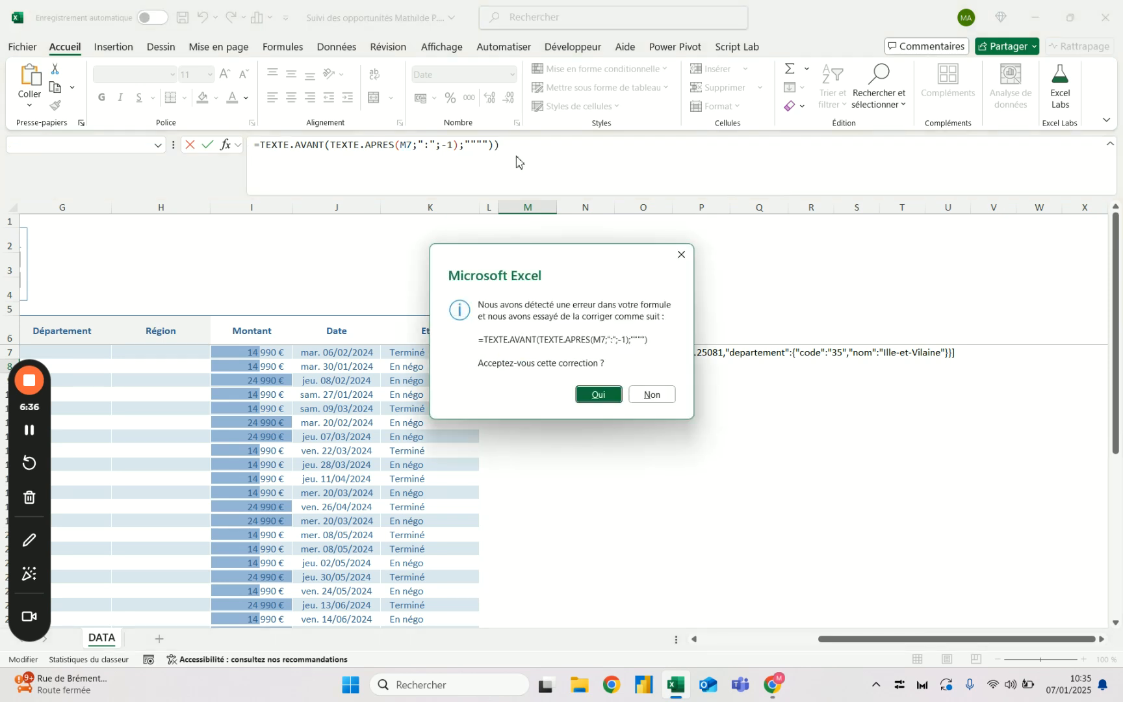
{"action": "key", "text": "Return"}
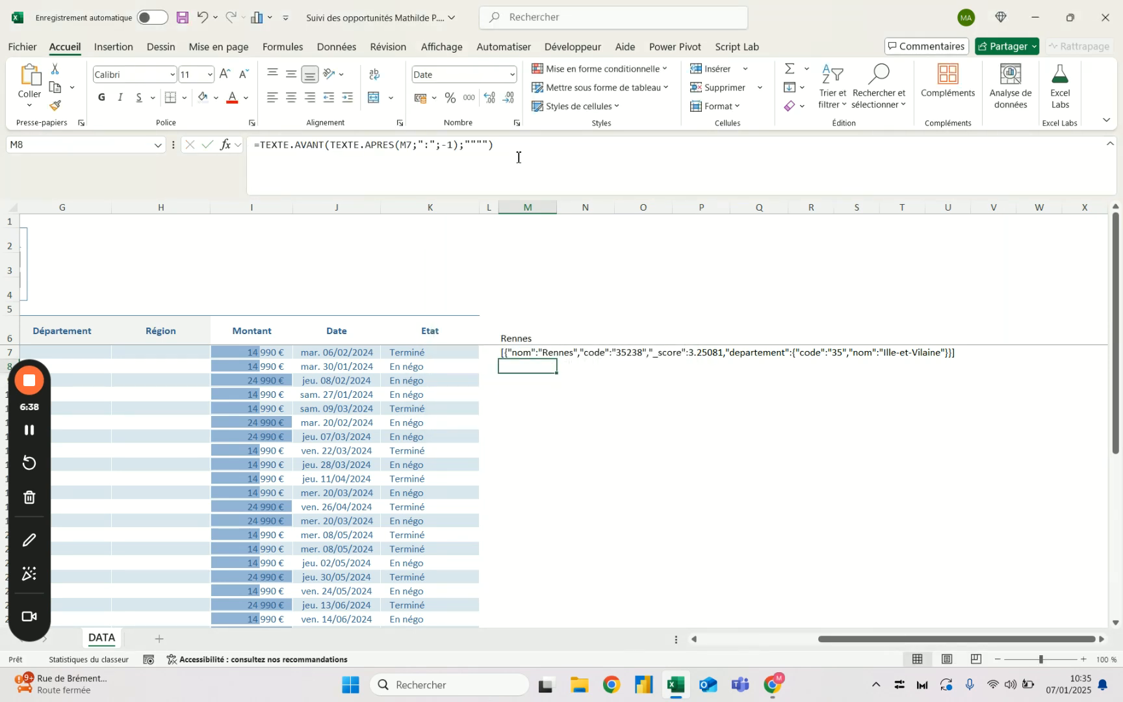
- Replace the TEXTE.AVANT delimiter in the M8 formula with a closing curly brace
{"action": "left_click", "coordinate": [485, 152]}
{"action": "key", "text": "BackSpace"}
{"action": "key", "text": "BackSpace"}
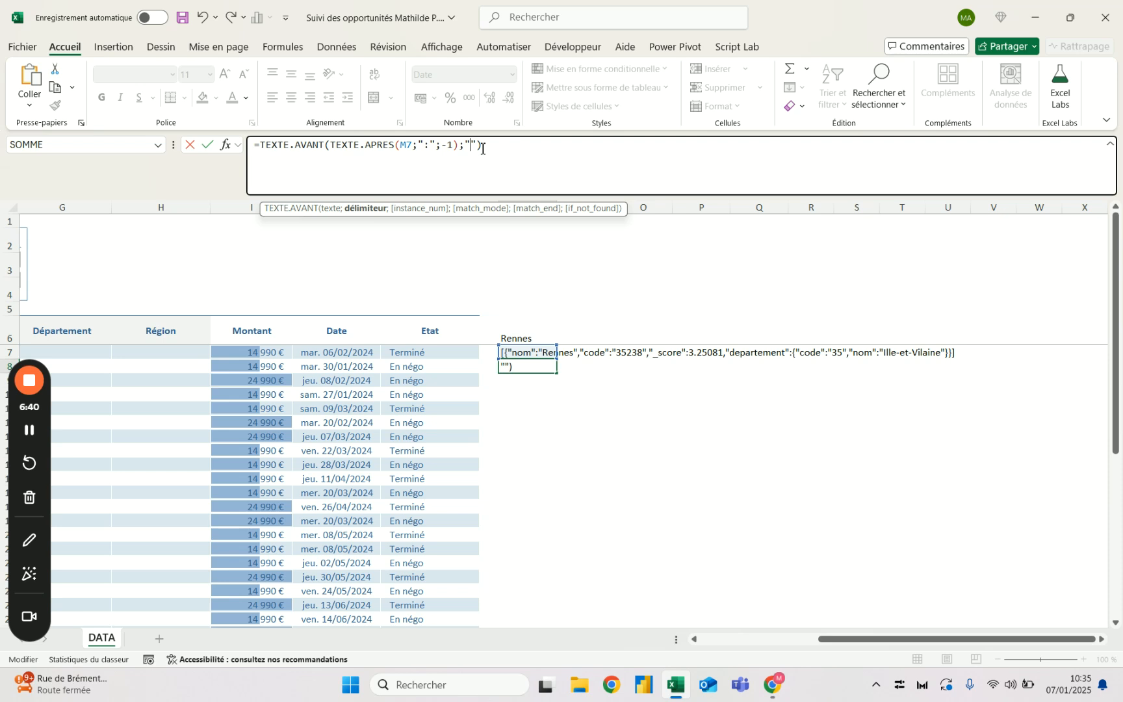
{"action": "type", "text": "}"}
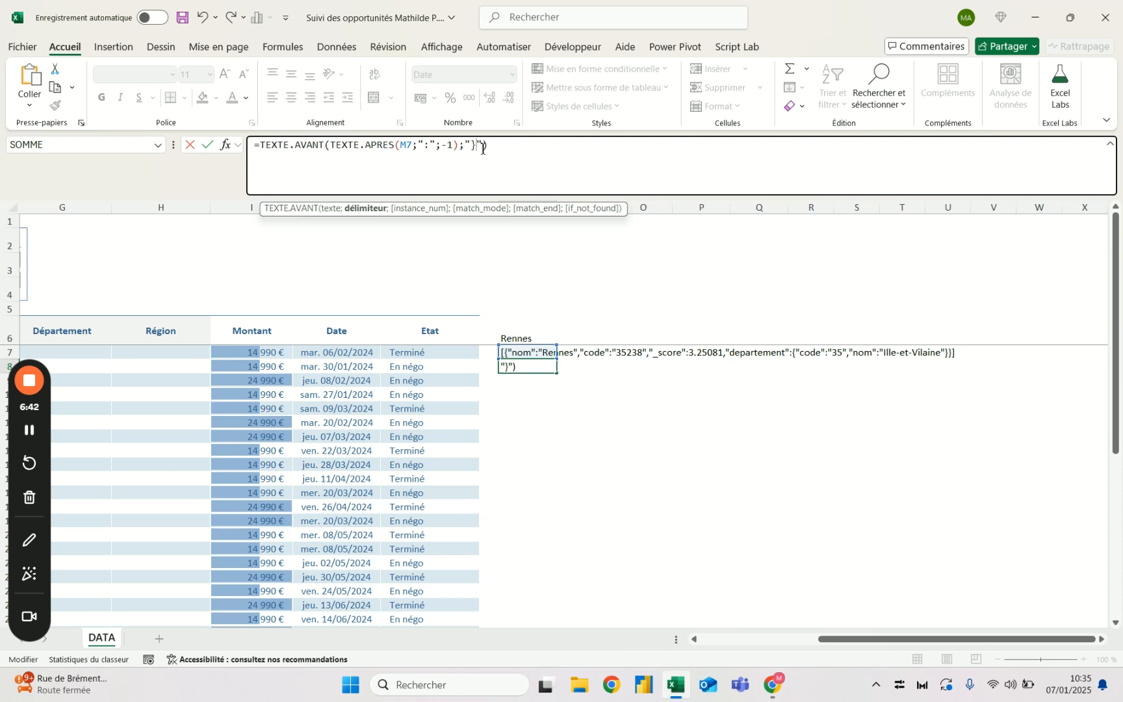
{"action": "key", "text": "Return"}
{"action": "key", "text": "Up"}
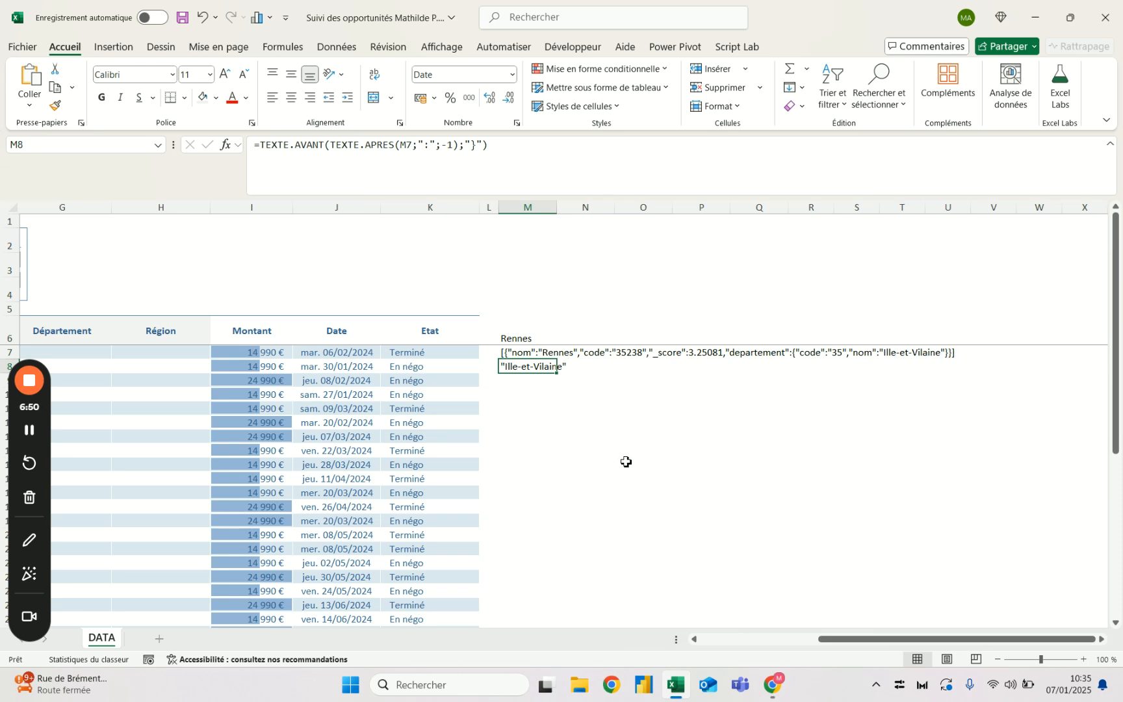
- Wrap the M8 formula in SUBSTITUE, replacing the quotation mark character with empty text
{"action": "type", "text": "SUBS"}
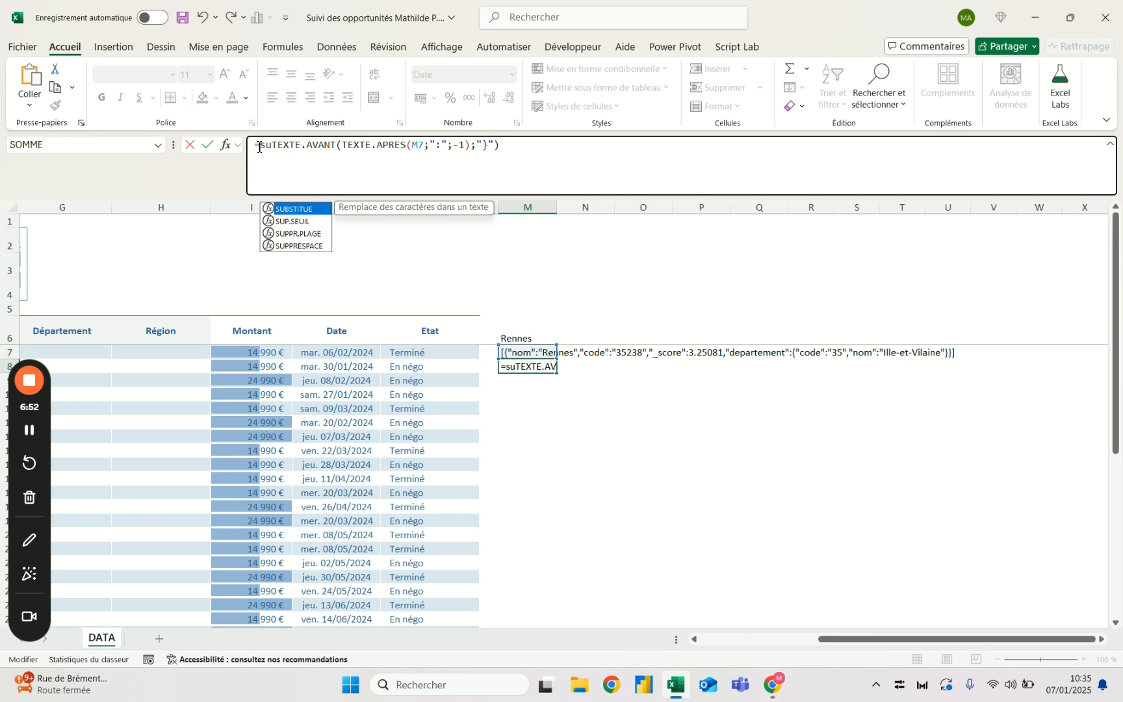
{"action": "key", "text": "Tab"}
{"action": "left_click", "coordinate": [569, 149]}
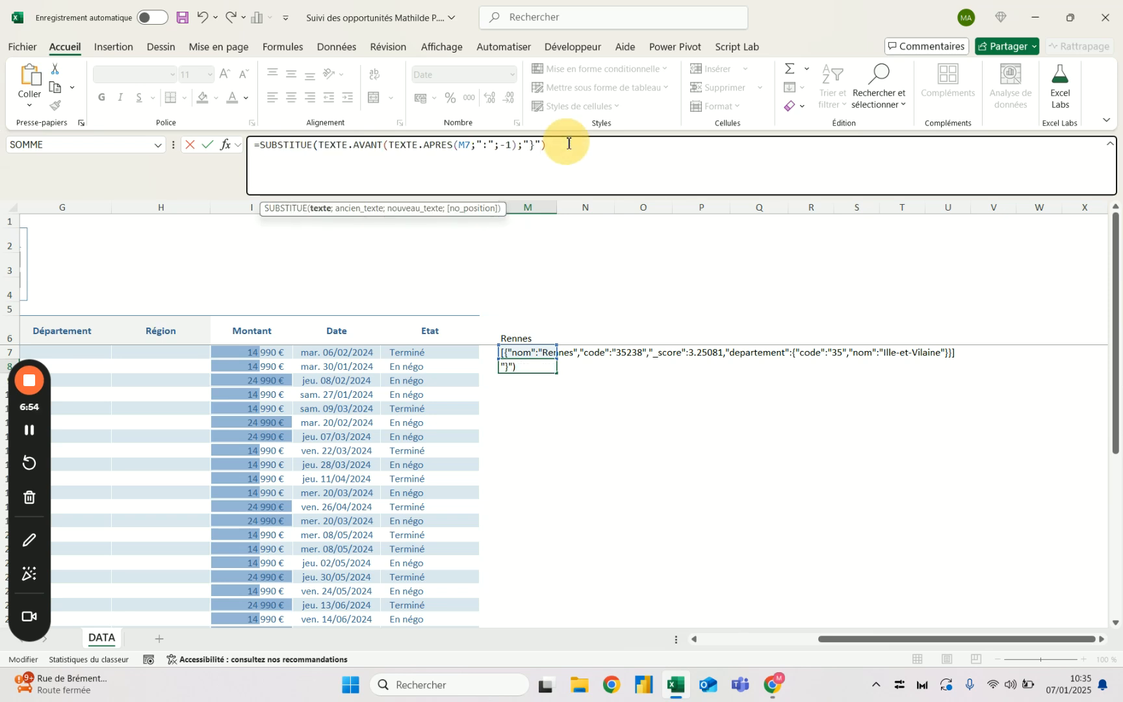
{"action": "type", "text": ";\""}
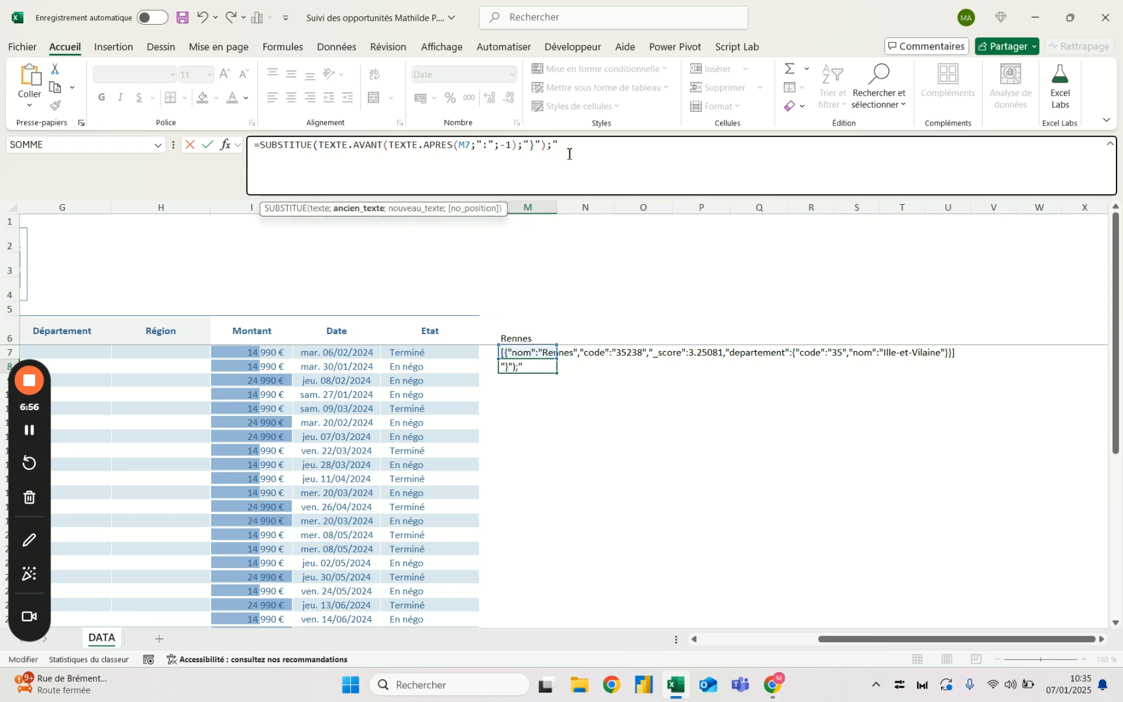
{"action": "type", "text": "\"\"\";\"\")"}
{"action": "key", "text": "Return"}
{"action": "key", "text": "Up"}
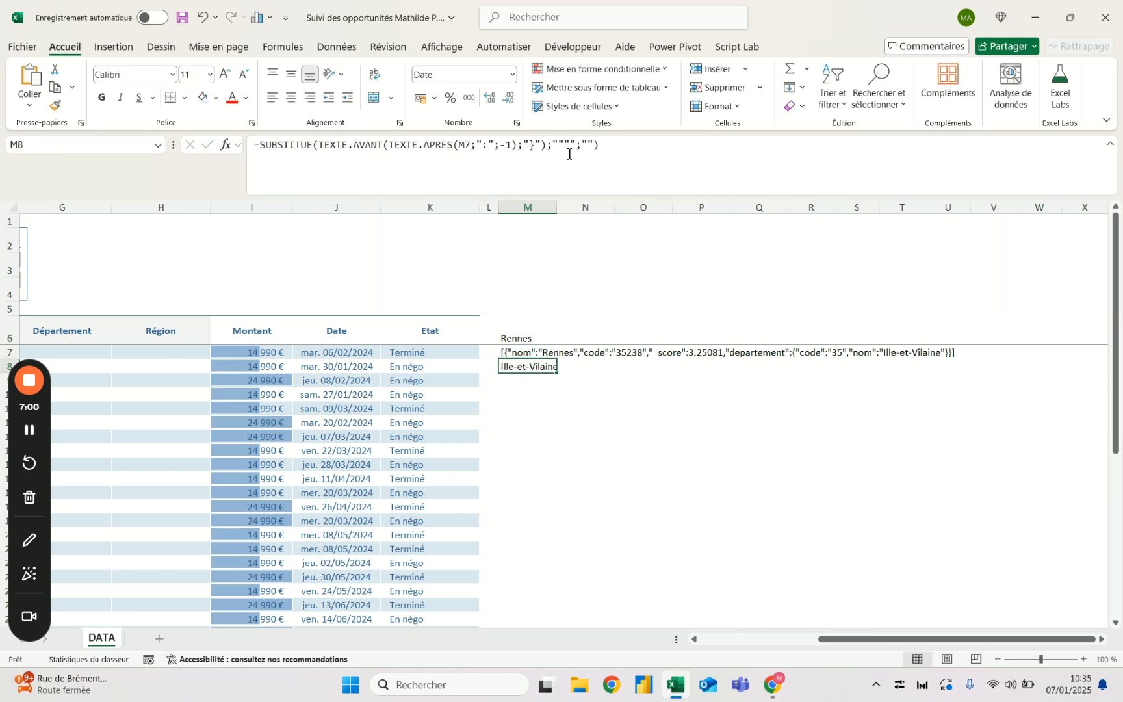
- Remove the empty text string from the nouveau_texte argument of SUBSTITUE in M8, leaving that argument blank after the semicolon
{"action": "double_click", "coordinate": [564, 144]}
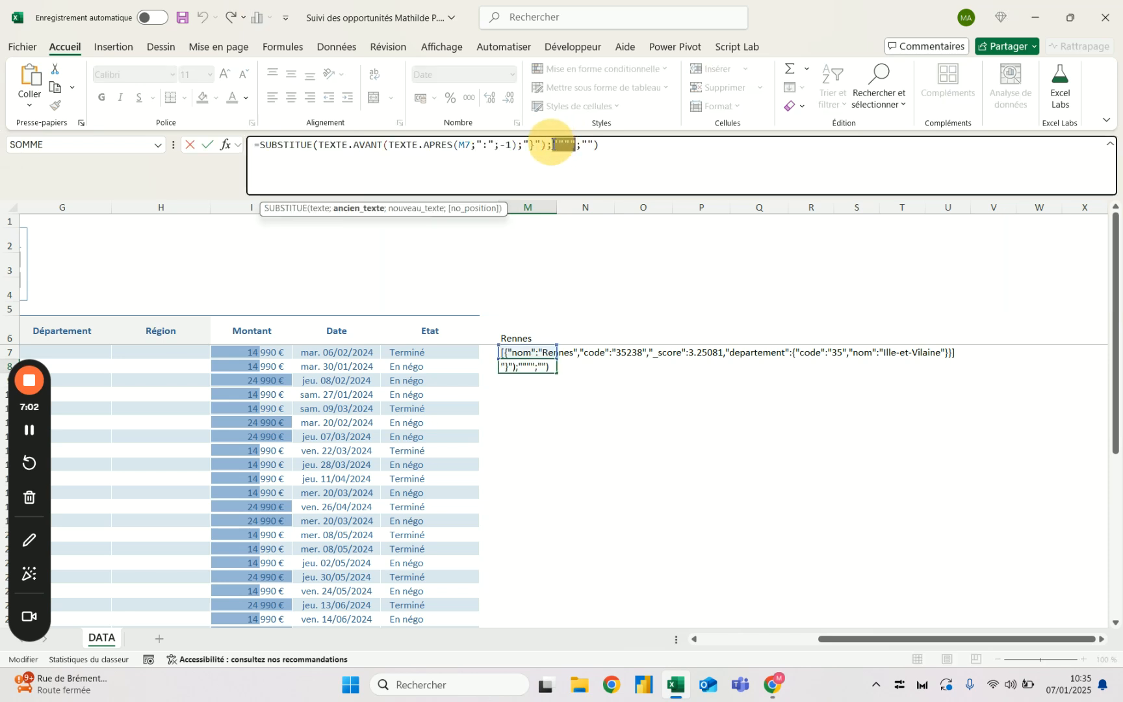
{"action": "left_click", "coordinate": [596, 145]}
{"action": "key", "text": "BackSpace"}
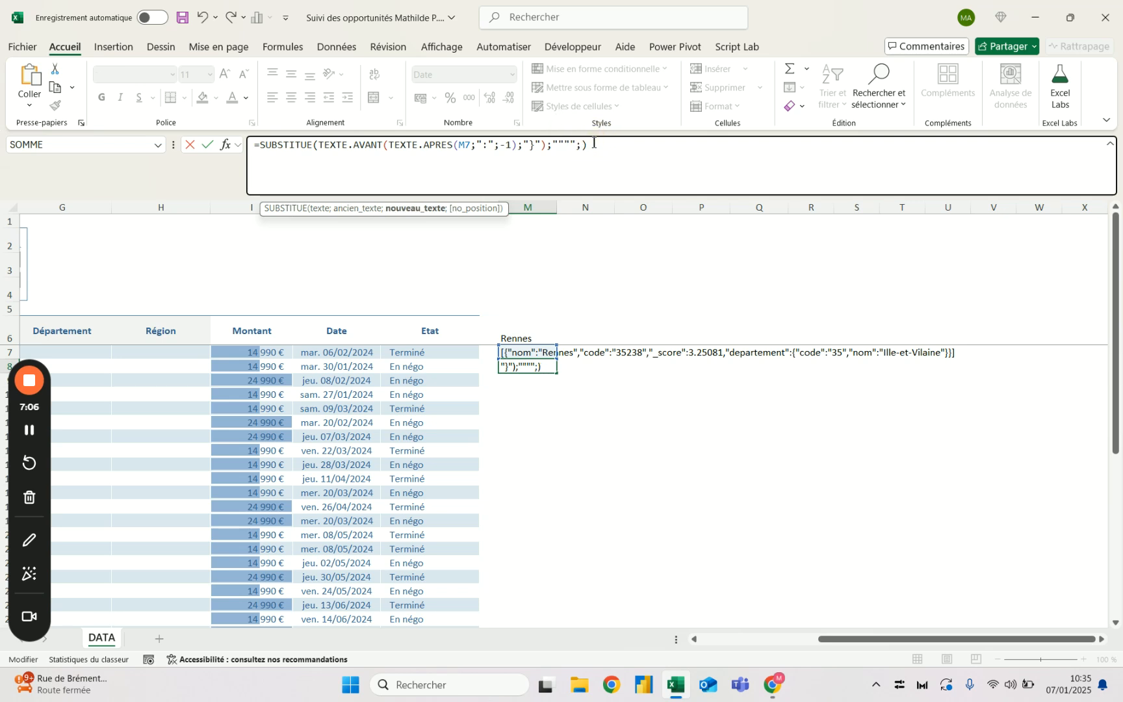
{"action": "key", "text": "Return"}
{"action": "key", "text": "Up"}
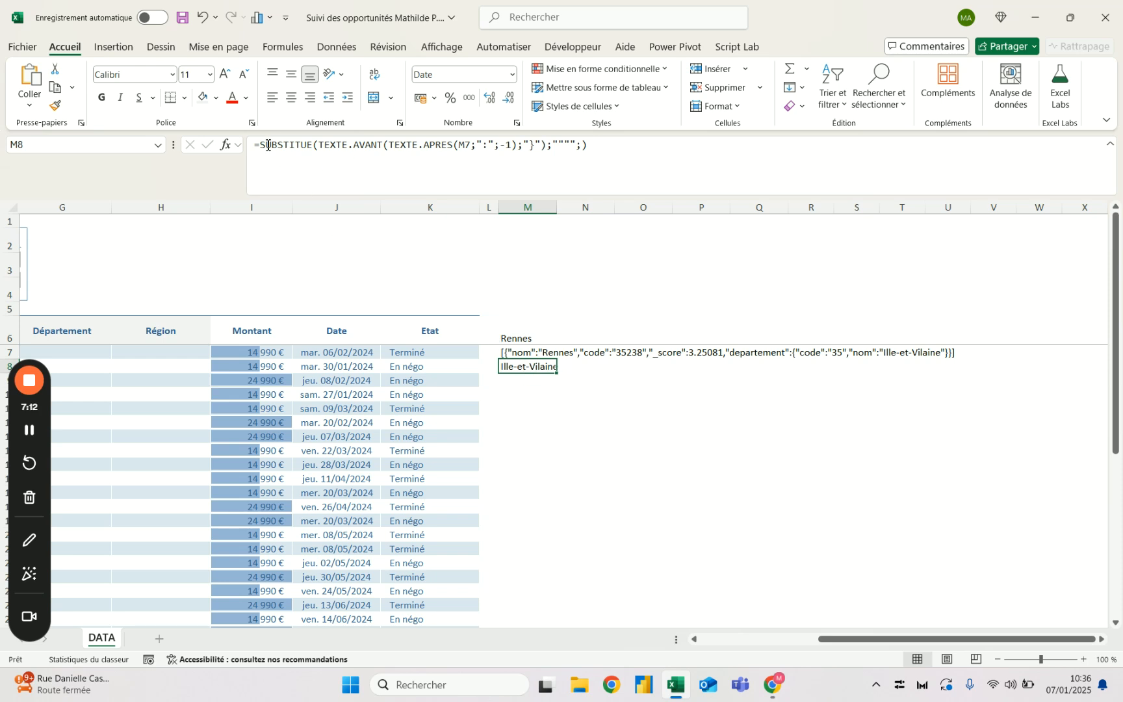
- Copy the whole SERVICEWEB expression, without its equals sign, from the formula in M7
{"action": "left_click", "coordinate": [523, 353]}
{"action": "key", "text": "F2"}
{"action": "left_click_drag", "start_coordinate": [263, 149], "coordinate": [1025, 143]}
{"action": "key", "text": "ctrl+c"}
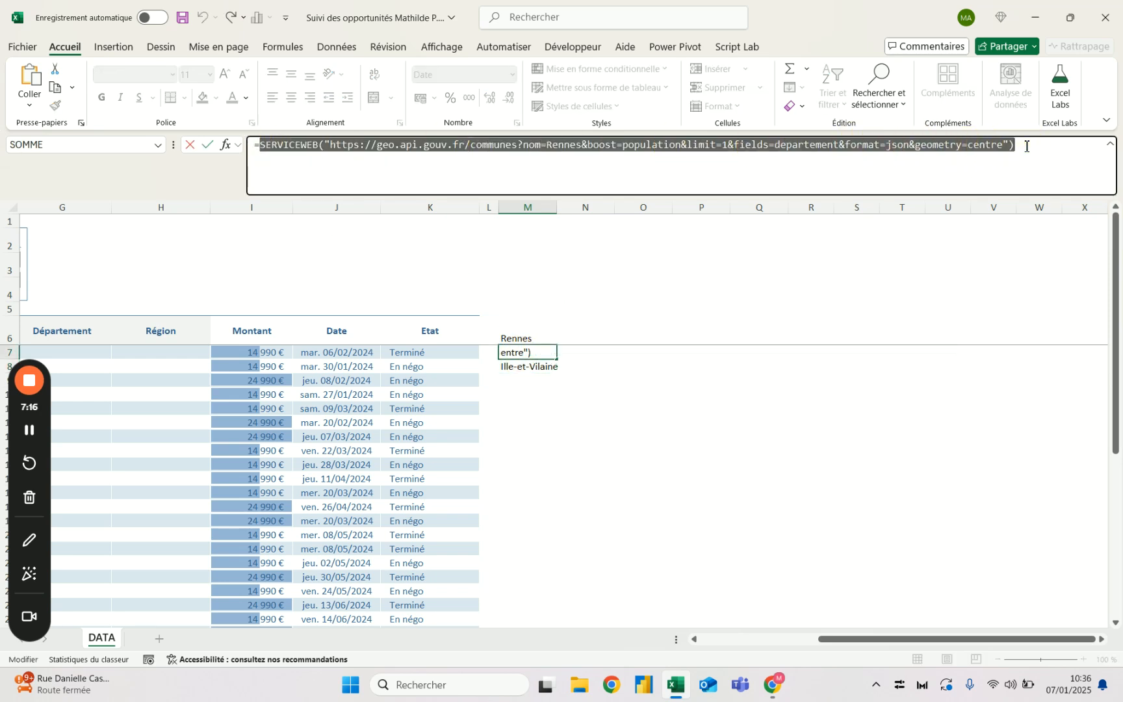
{"action": "key", "text": "Escape"}
{"action": "left_click", "coordinate": [520, 366]}
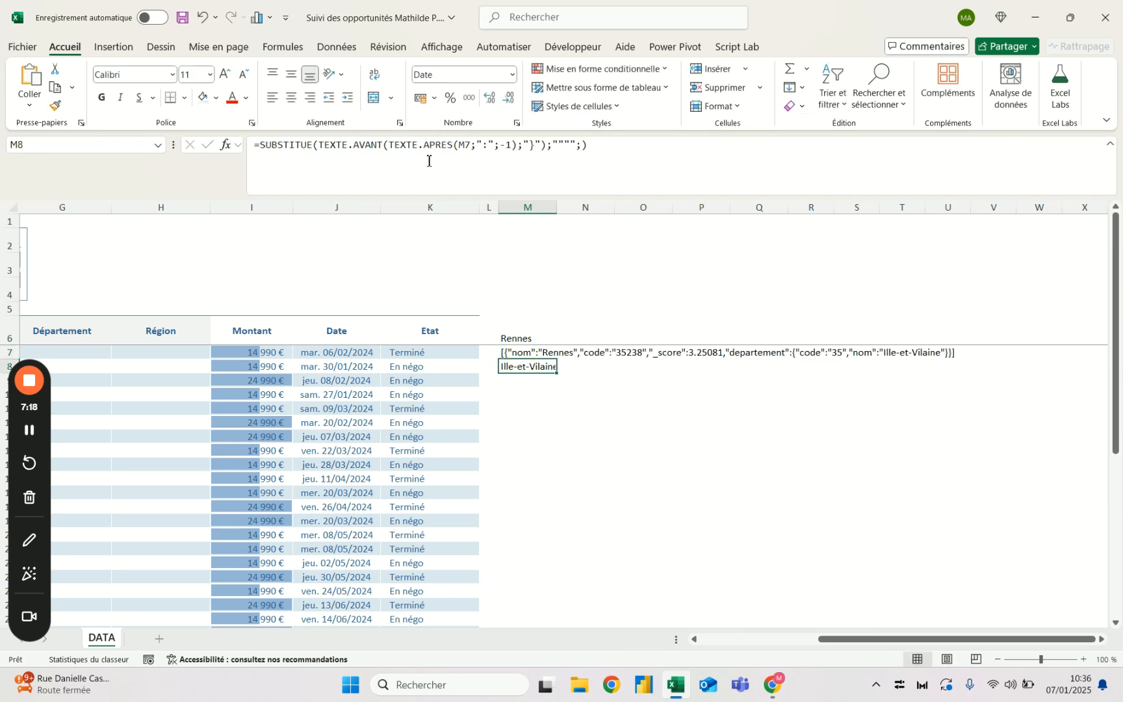
{"action": "left_click_drag", "start_coordinate": [472, 147], "coordinate": [460, 146]}
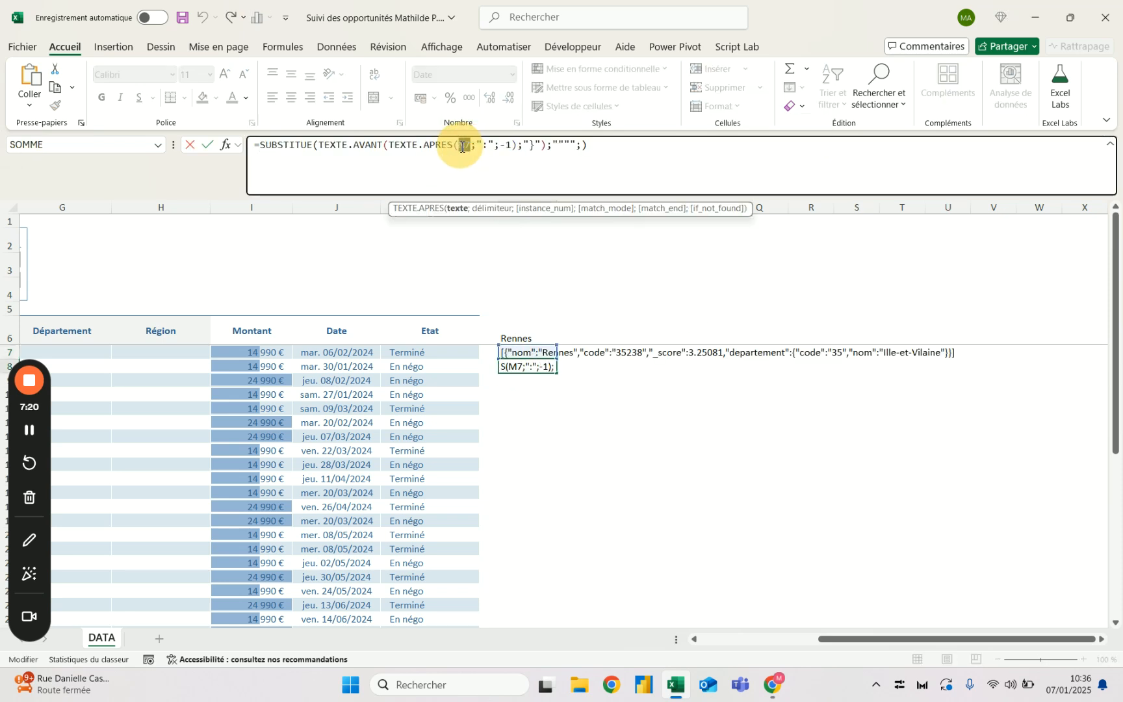
{"action": "key", "text": "ctrl+v"}
{"action": "key", "text": "Return"}
{"action": "key", "text": "Escape"}
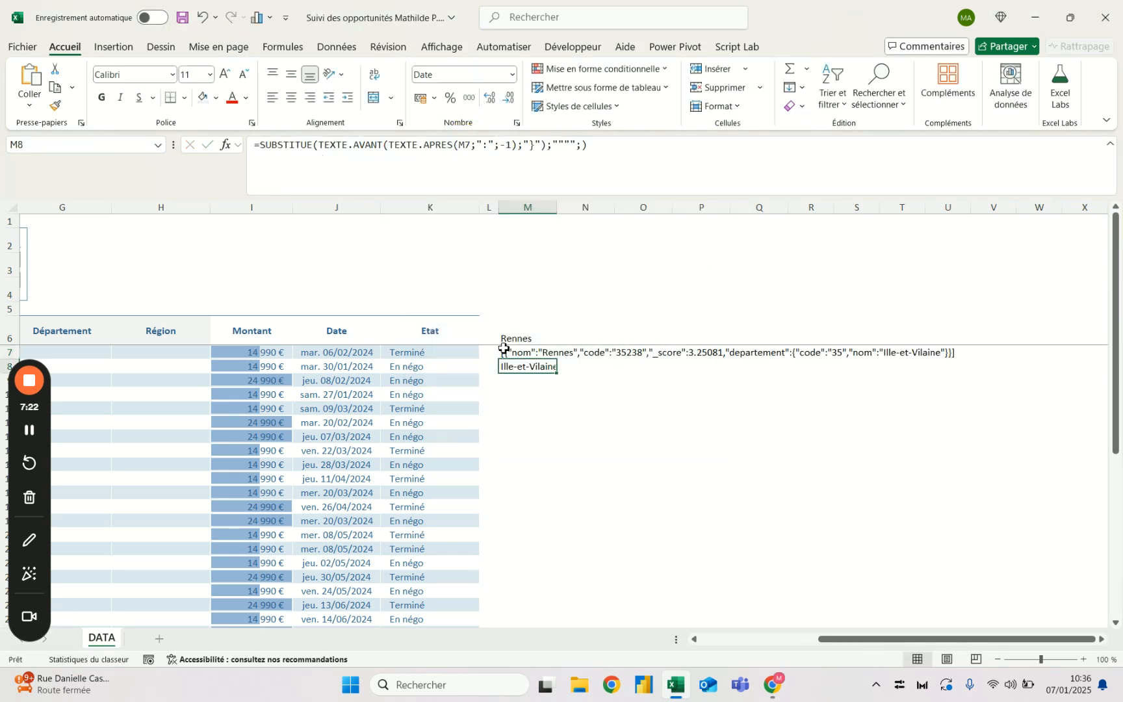
- Replace the M7 reference inside TEXTE.APRES in M8 with the copied SERVICEWEB expression
{"action": "left_click_drag", "start_coordinate": [472, 142], "coordinate": [459, 144]}
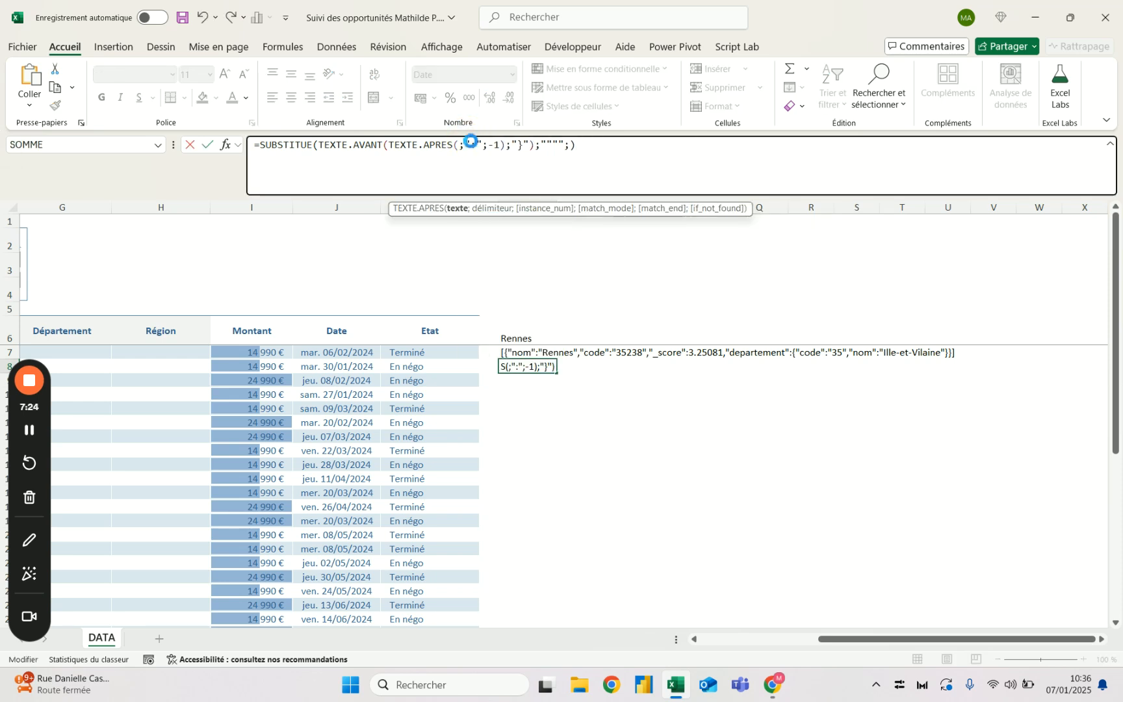
{"action": "key", "text": "ctrl+v"}
{"action": "left_click", "coordinate": [554, 390]}
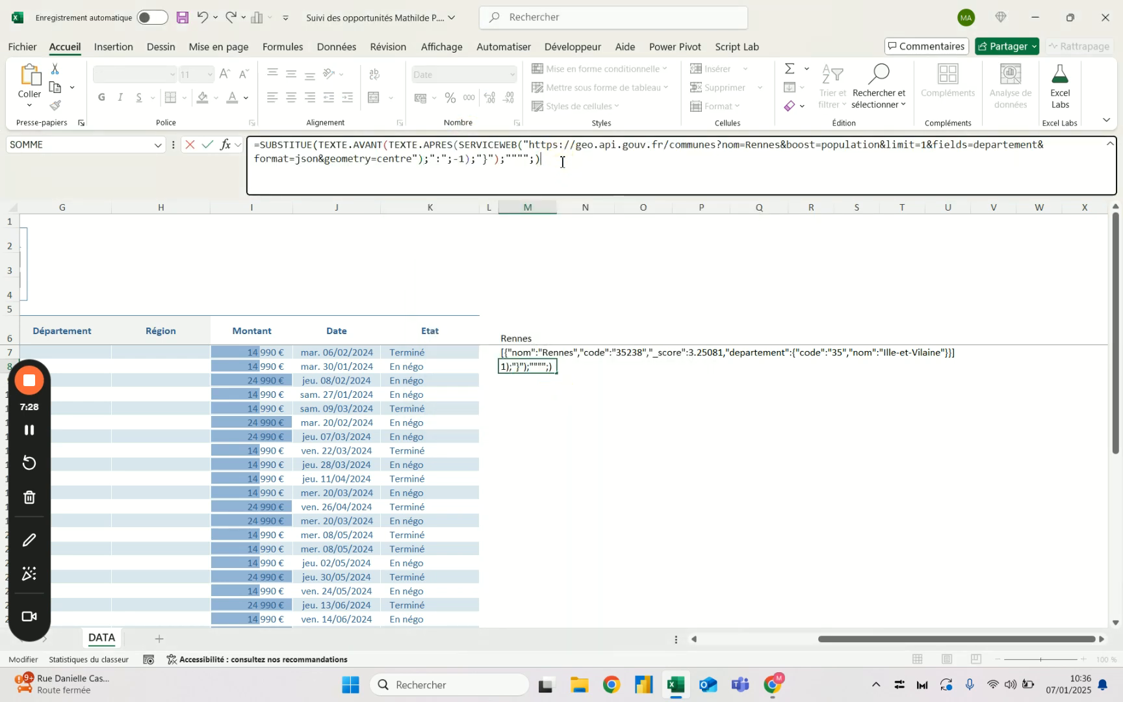
{"action": "key", "text": "Return"}
{"action": "left_click", "coordinate": [538, 368]}
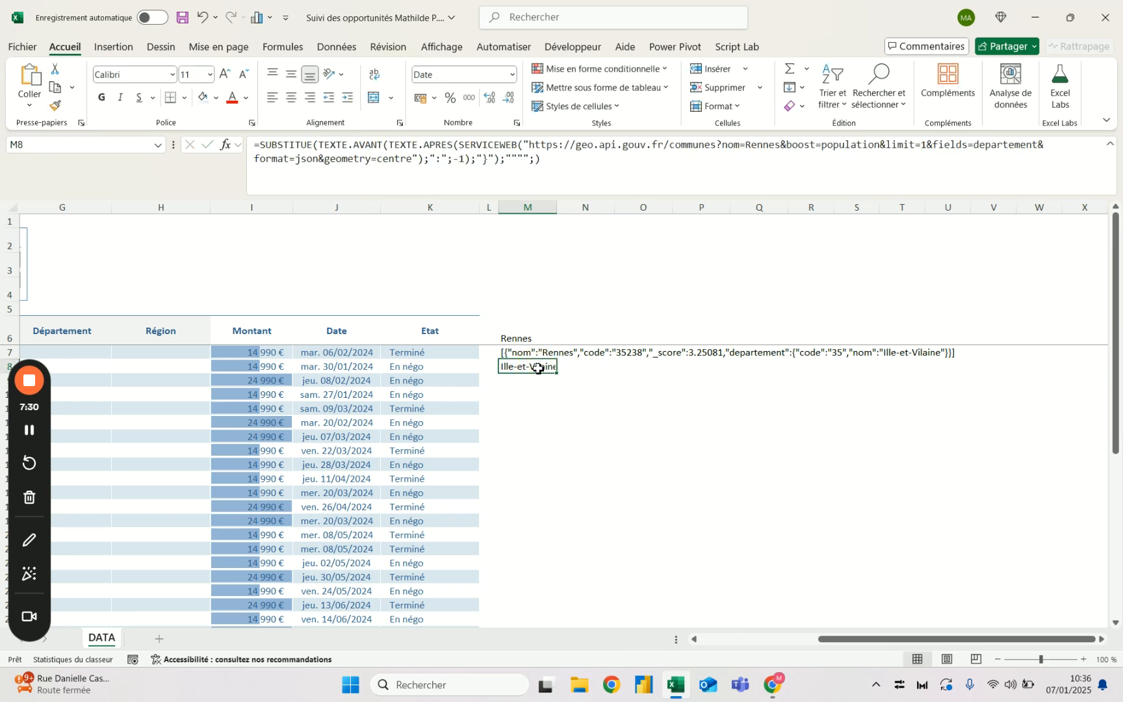
- Replace the fixed city Rennes in the M8 formula's URL with a reference to M6 concatenated using &
{"action": "left_click_drag", "start_coordinate": [780, 146], "coordinate": [743, 141]}
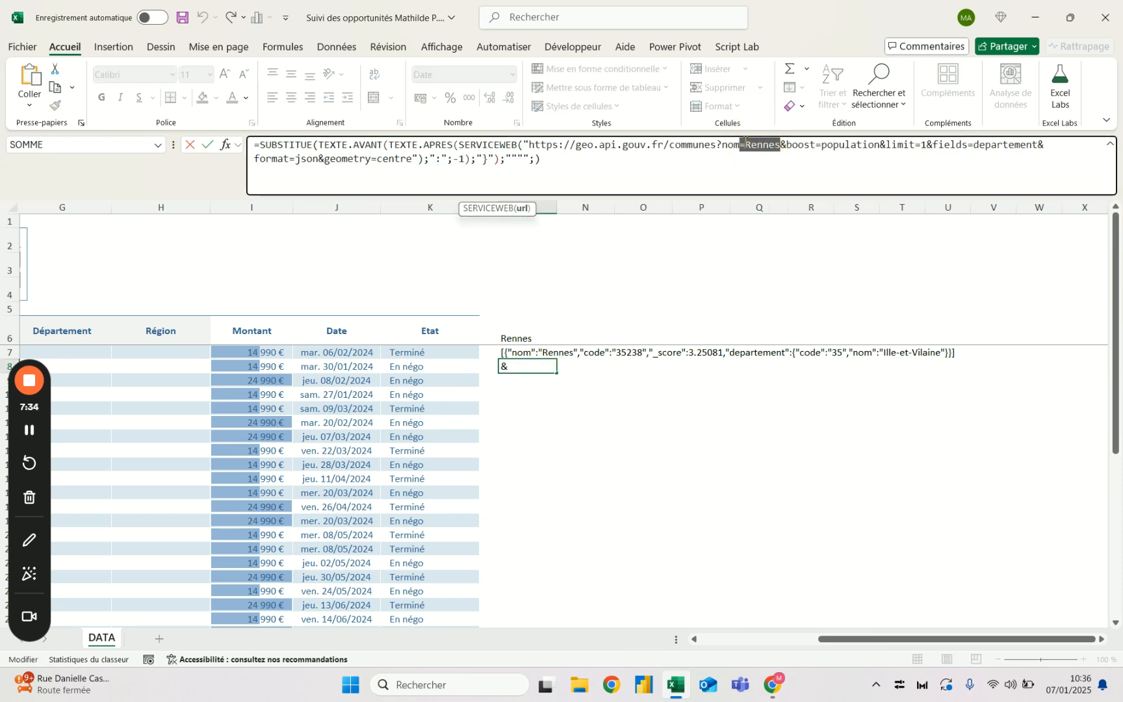
{"action": "type", "text": "=\"\""}
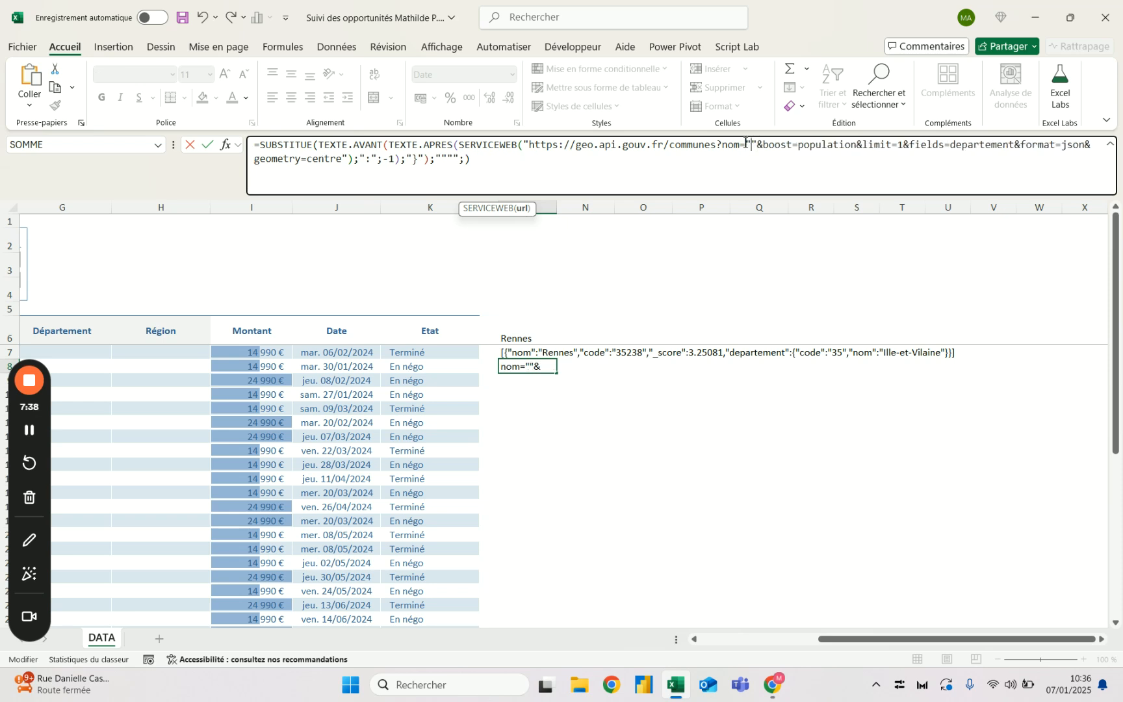
{"action": "type", "text": " & &"}
{"action": "key", "text": "Left"}
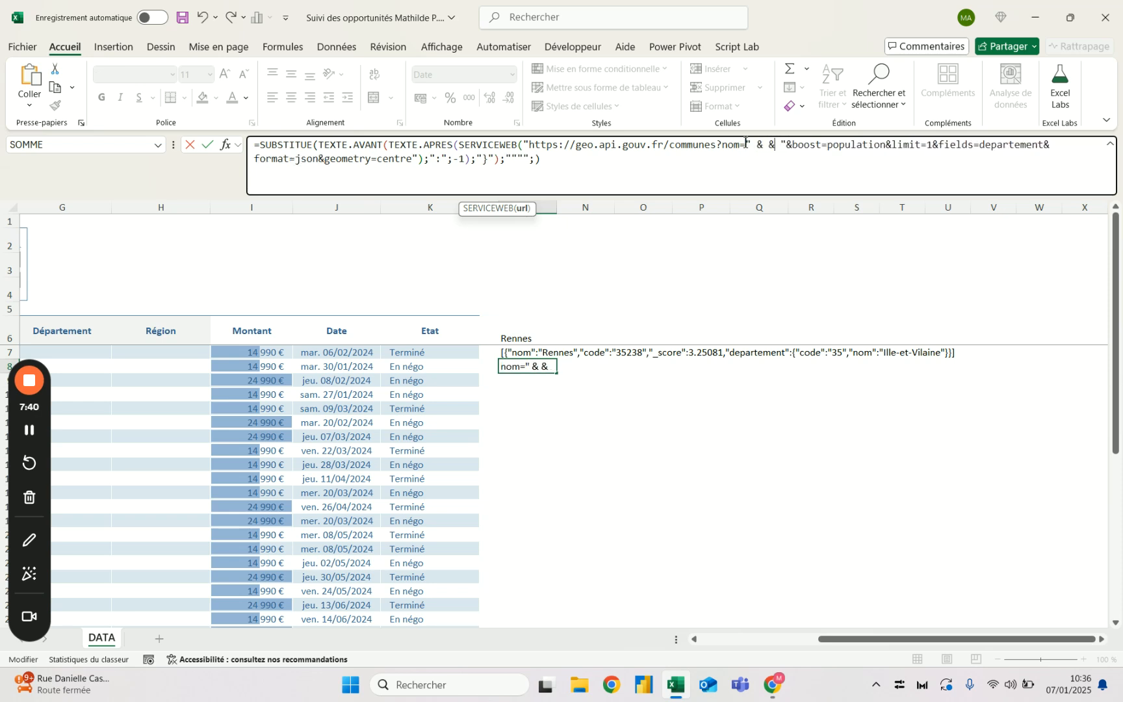
{"action": "key", "text": "Left"}
{"action": "key", "text": "Left"}
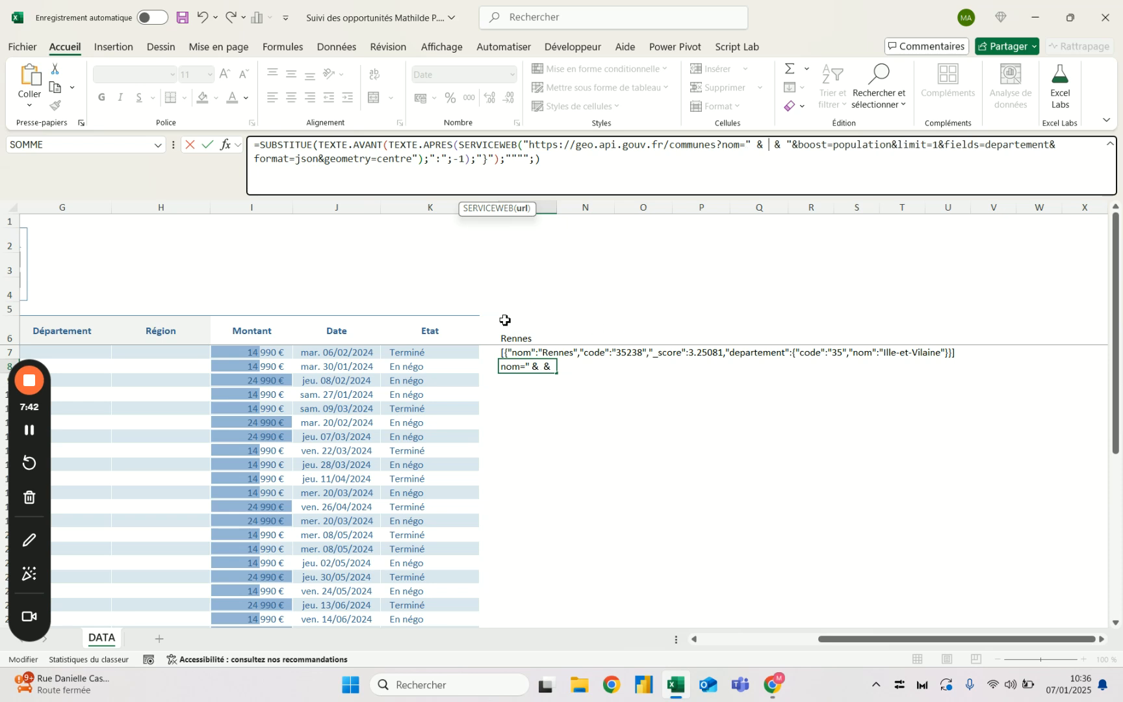
{"action": "left_click", "coordinate": [524, 336]}
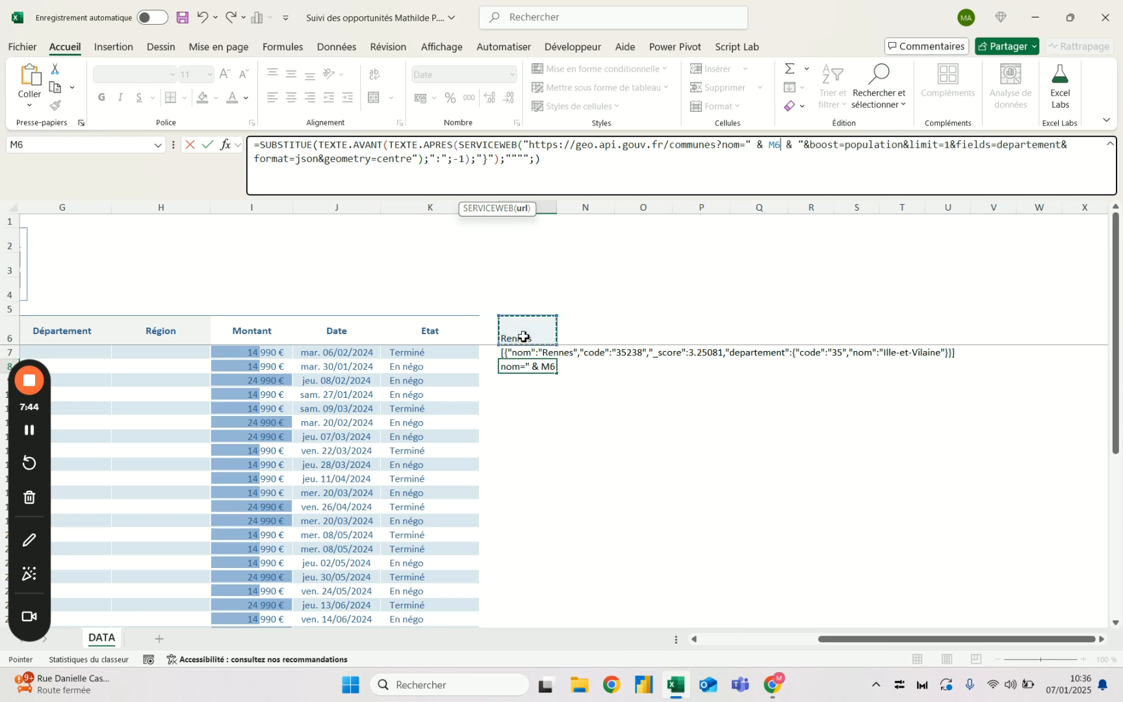
{"action": "key", "text": "Return"}
- Delete the intermediate SERVICEWEB formula in M7
{"action": "key", "text": "Up"}
{"action": "key", "text": "Up"}
{"action": "key", "text": "Delete"}
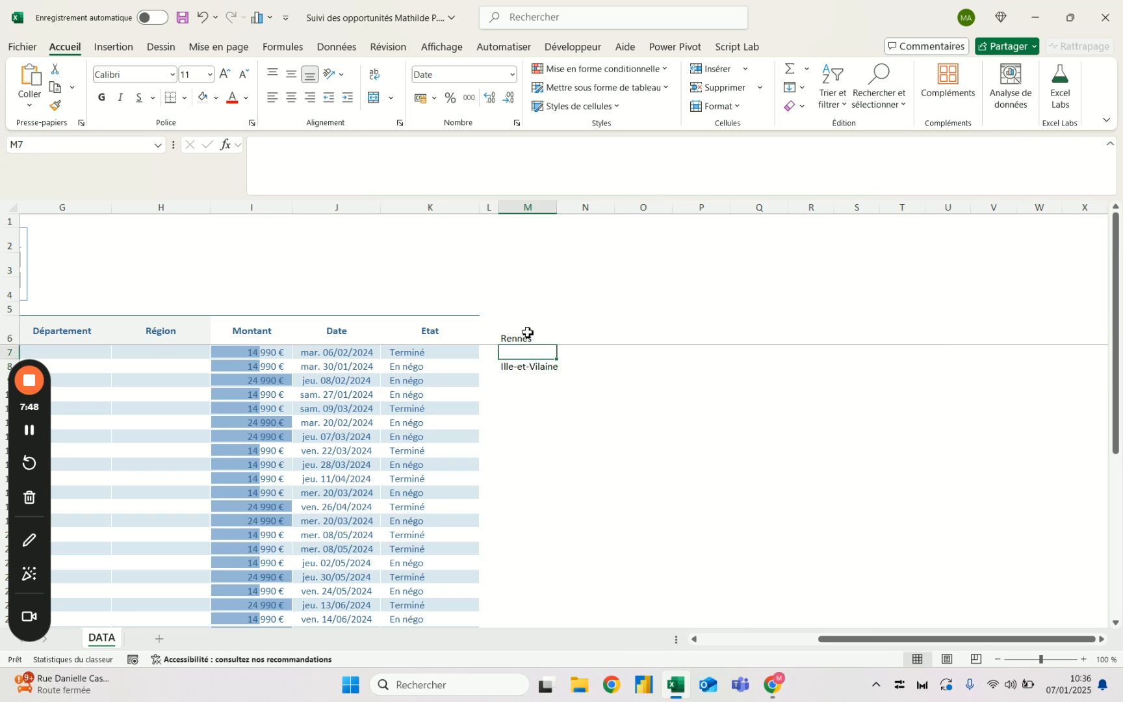
- Test the M8 formula by entering the cities Nantes, Roubaix and Toulouse one after another in M6
{"action": "left_click", "coordinate": [527, 333]}
{"action": "type", "text": "Nant"}
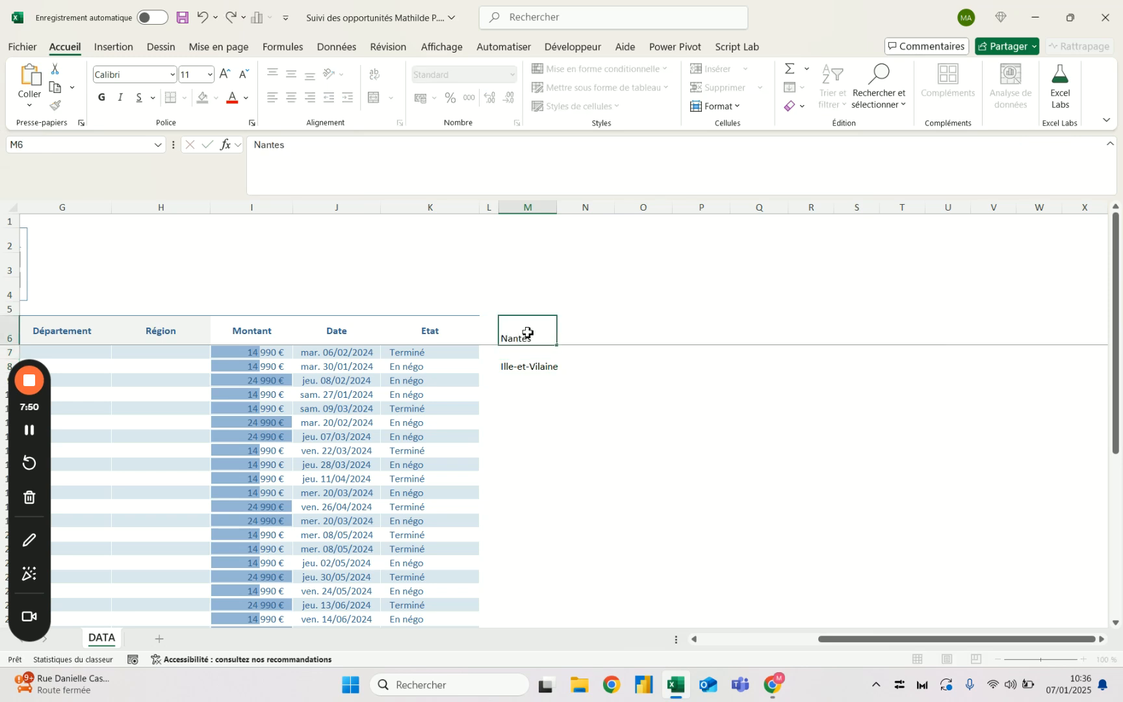
{"action": "key", "text": "Return"}
{"action": "key", "text": "Up"}
{"action": "type", "text": "Roubaix"}
{"action": "key", "text": "Return"}
{"action": "key", "text": "Up"}
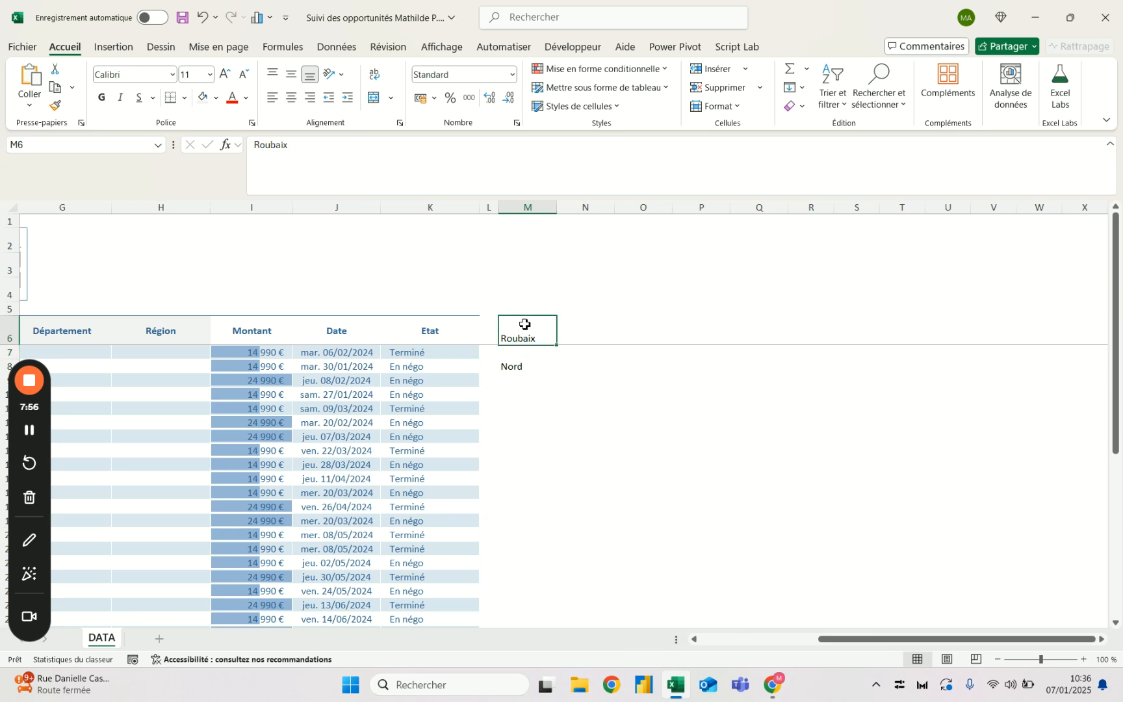
{"action": "type", "text": "Toulouse"}
{"action": "key", "text": "Return"}
{"action": "key", "text": "Up"}
- Copy the complete formula from M8 into G7, the first Département cell, pasting everything including the active content
{"action": "left_click", "coordinate": [537, 379]}
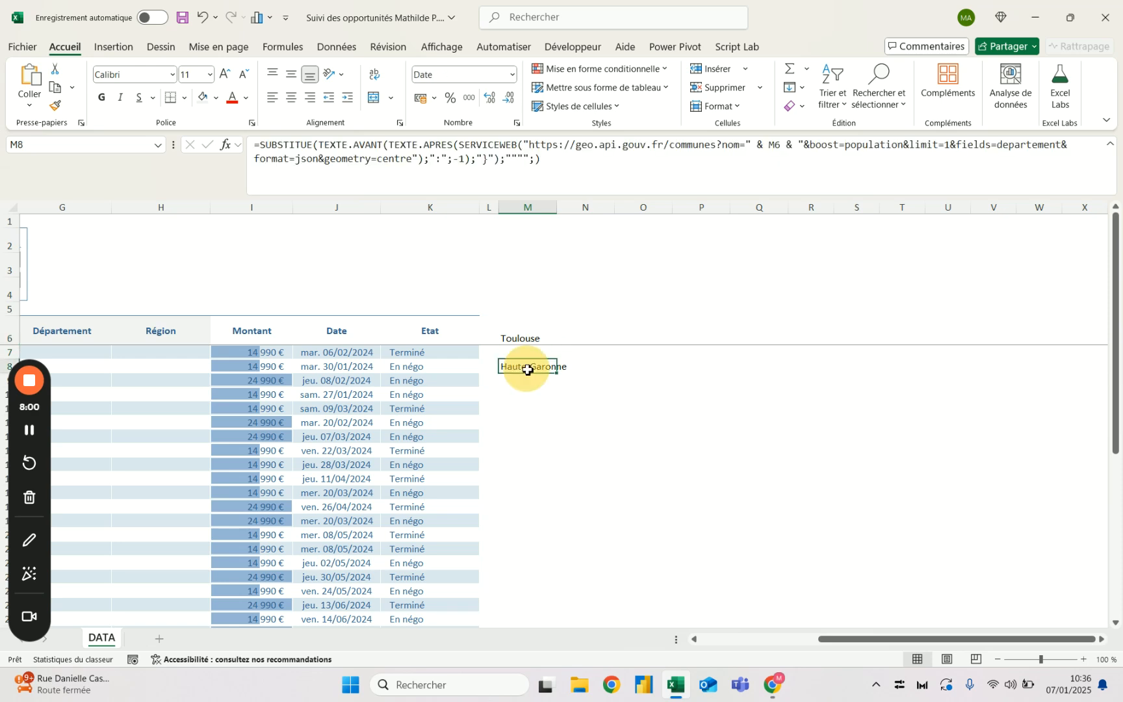
{"action": "left_click_drag", "start_coordinate": [551, 161], "coordinate": [212, 146]}
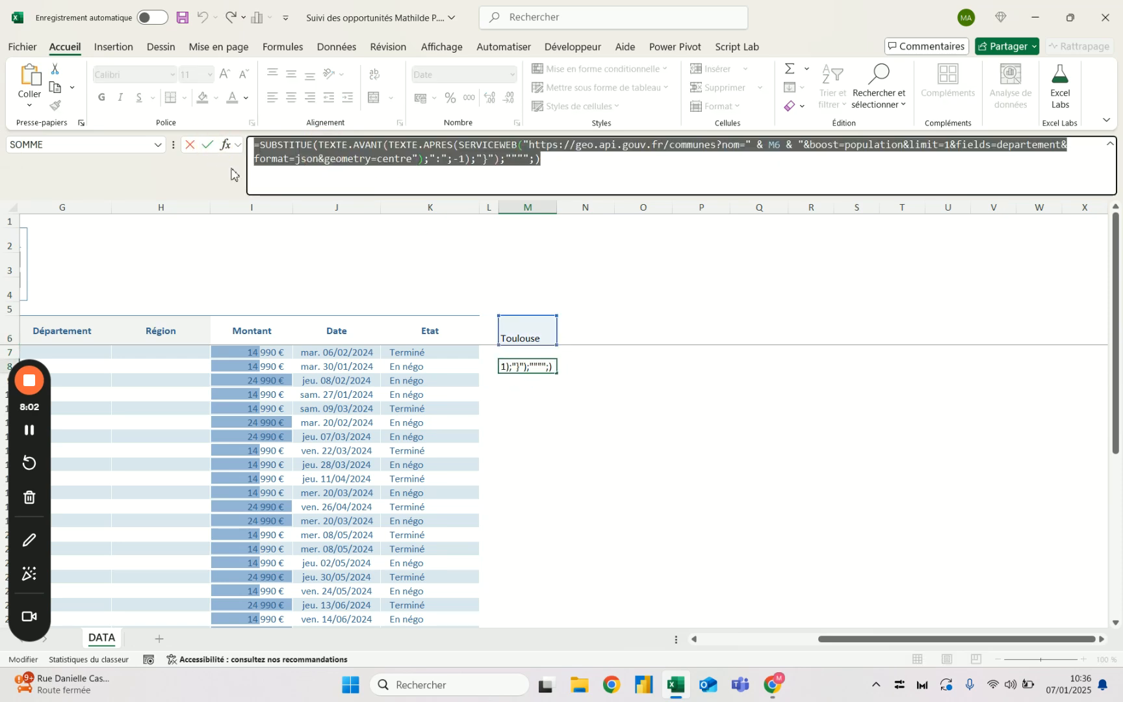
{"action": "left_click", "coordinate": [208, 144]}
{"action": "left_click", "coordinate": [111, 332]}
{"action": "key", "text": "Down"}
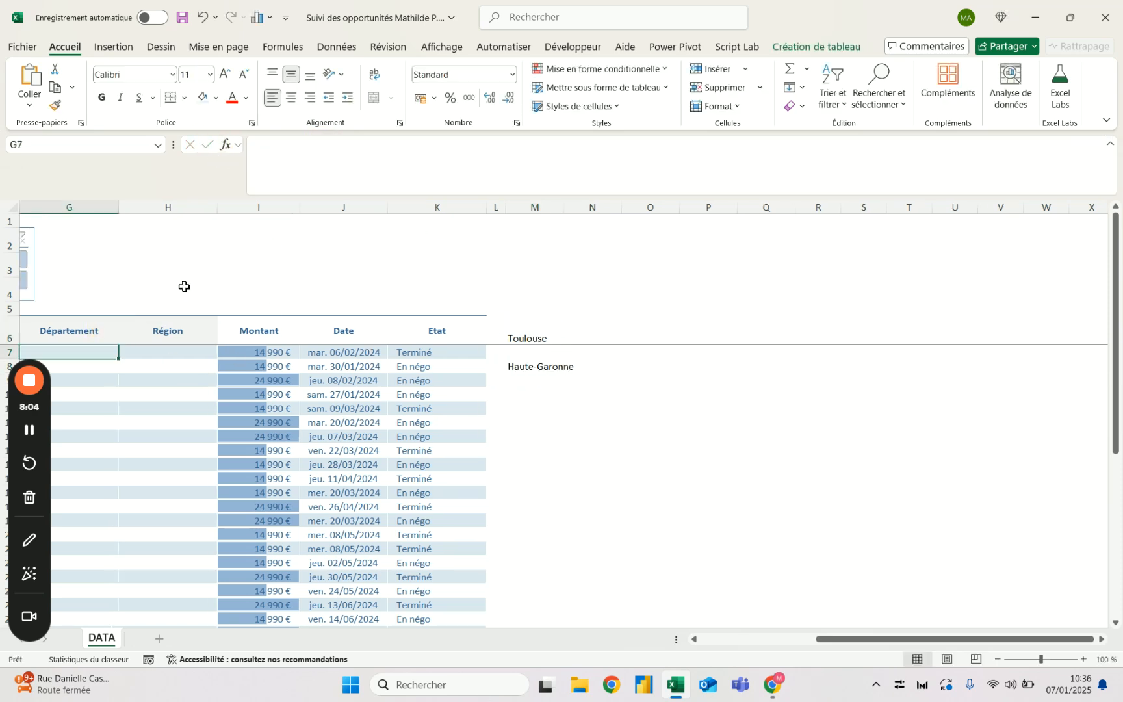
{"action": "left_click", "coordinate": [276, 182]}
{"action": "key", "text": "ctrl+v"}
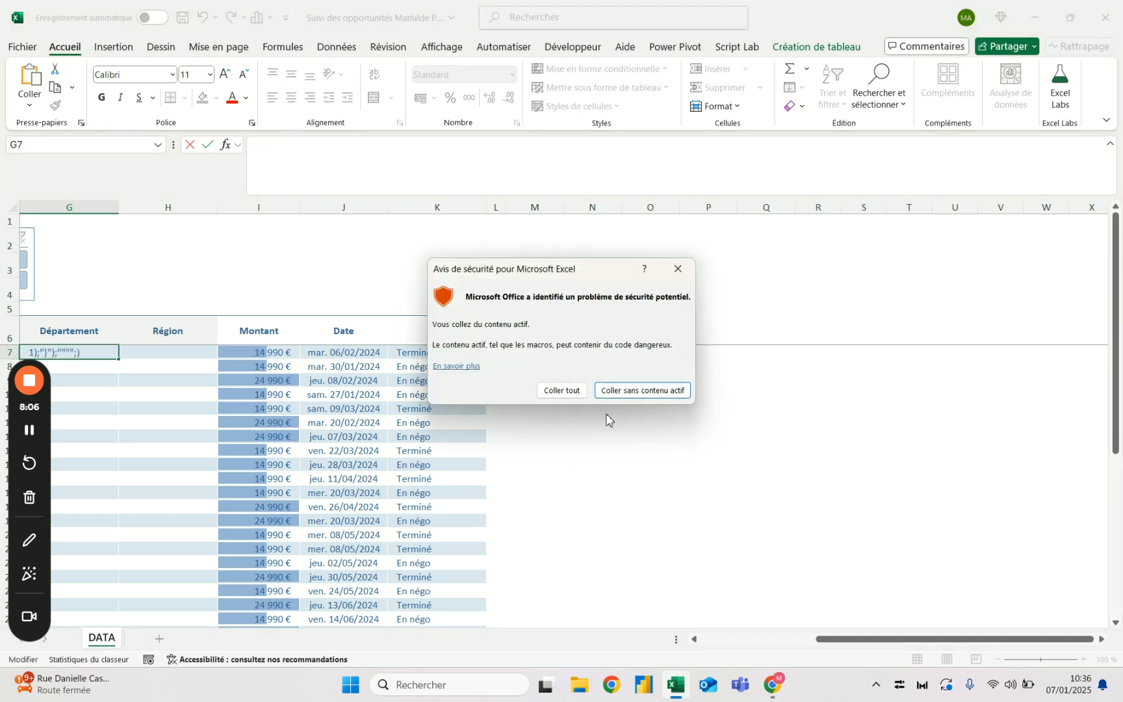
{"action": "left_click", "coordinate": [560, 390]}
{"action": "key", "text": "Return"}
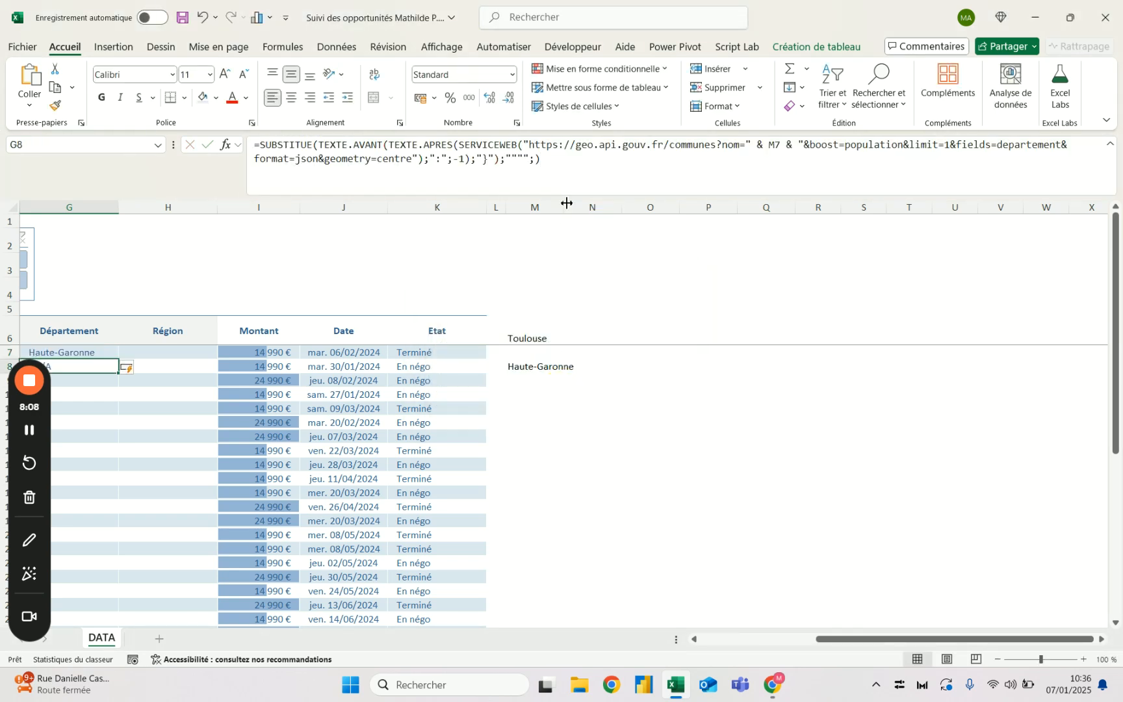
- Clear the test city and test formula in column M beside the table
{"action": "key", "text": "Up"}
{"action": "key", "text": "Left"}
{"action": "key", "text": "Left"}
{"action": "key", "text": "Left"}
{"action": "key", "text": "Left"}
{"action": "key", "text": "Right"}
{"action": "key", "text": "Right"}
{"action": "key", "text": "Right"}
{"action": "key", "text": "Right"}
{"action": "key", "text": "Right"}
{"action": "key", "text": "Left"}
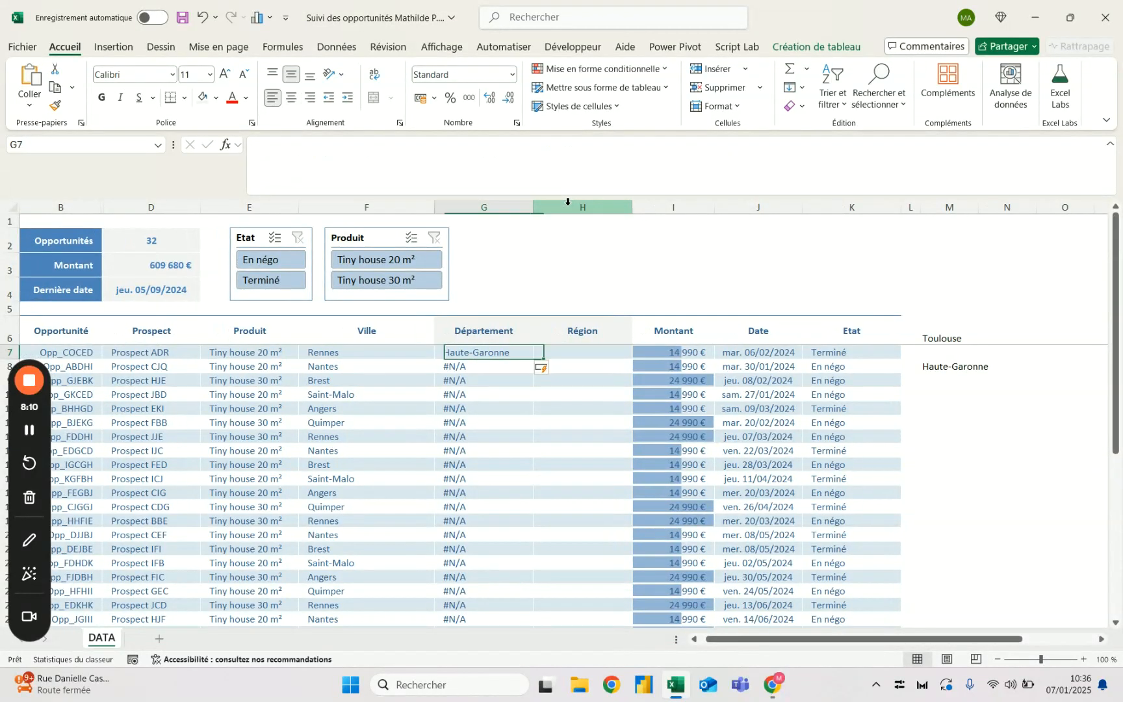
{"action": "left_click_drag", "start_coordinate": [962, 301], "coordinate": [973, 431]}
{"action": "key", "text": "Delete"}
{"action": "left_click", "coordinate": [510, 351]}
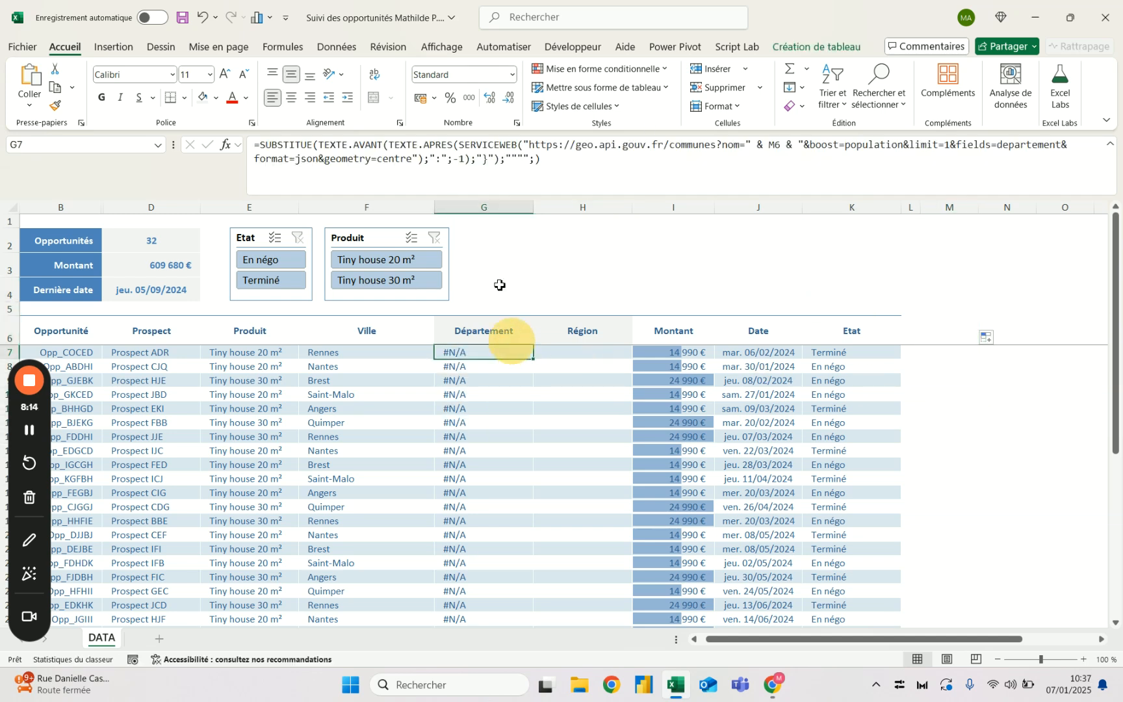
{"action": "double_click", "coordinate": [777, 145]}
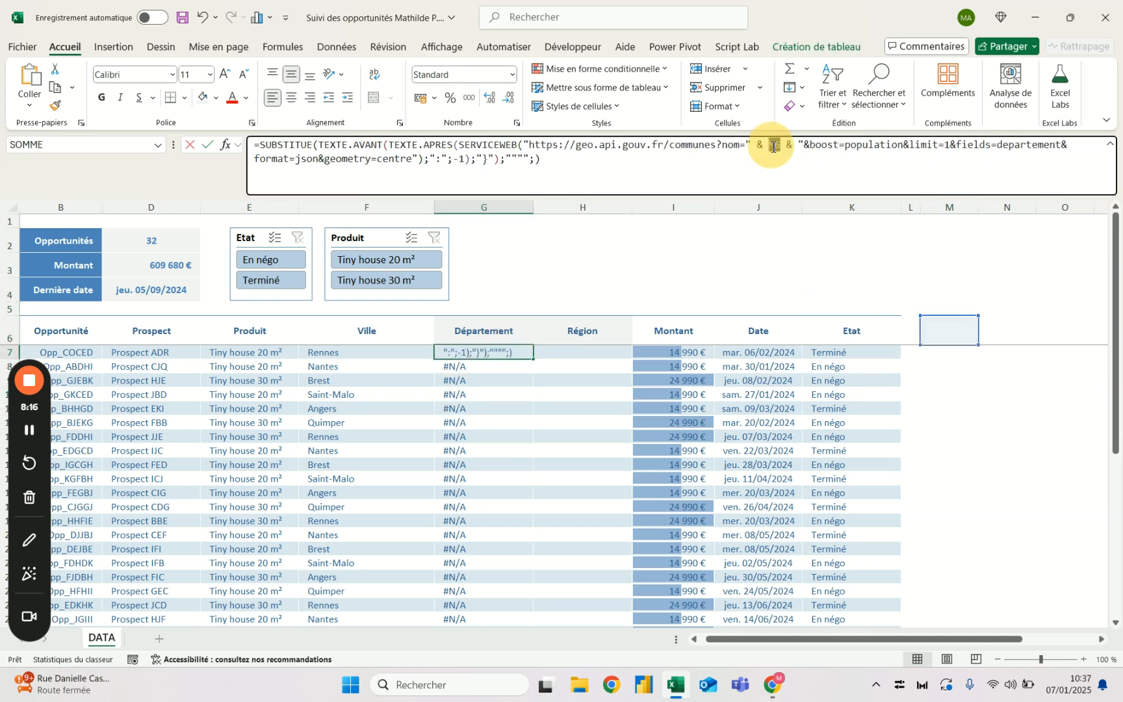
{"action": "key", "text": "Delete"}
{"action": "left_click", "coordinate": [345, 357]}
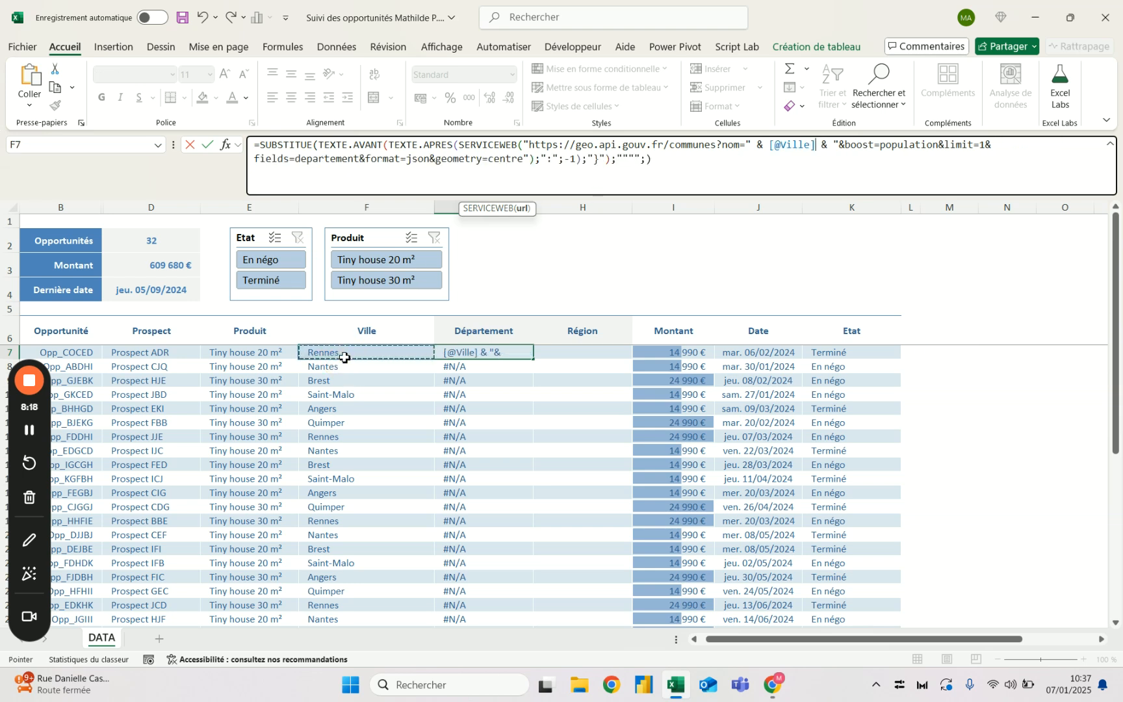
{"action": "key", "text": "ctrl+Return"}
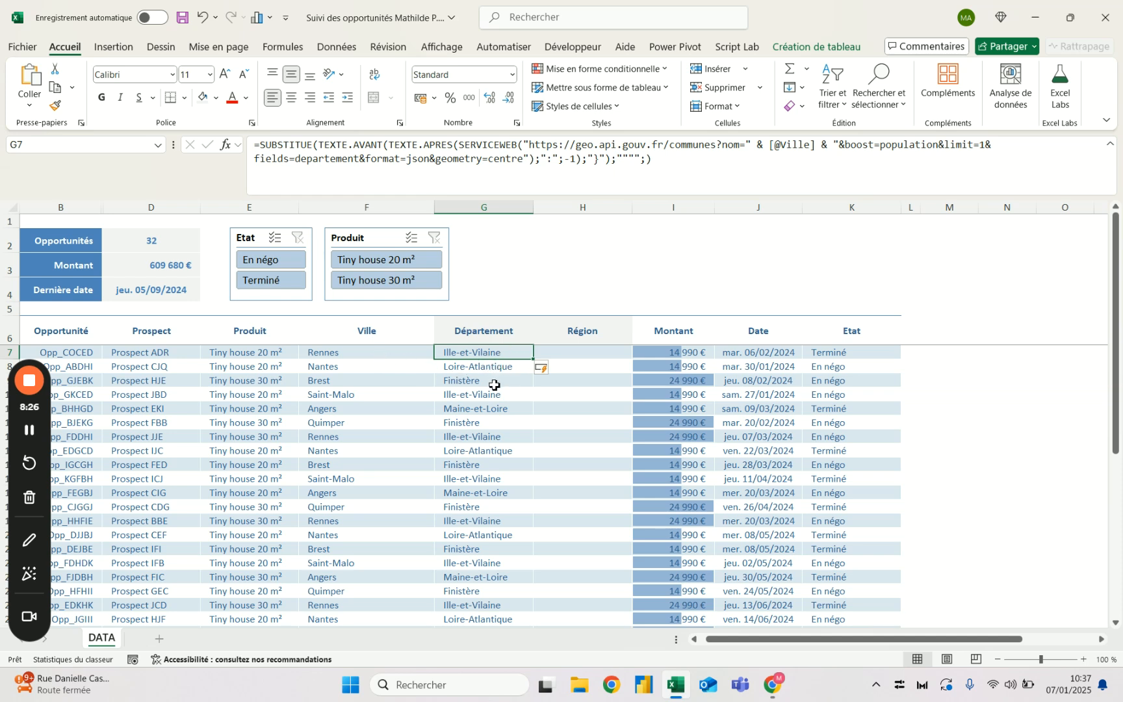
- Copy the complete Département formula from G7 into H7, the first Région cell, pasting everything including the active content
{"action": "scroll", "coordinate": [494, 455], "scroll_direction": "down", "scroll_amount": 2}
{"action": "scroll", "coordinate": [494, 468], "scroll_direction": "up", "scroll_amount": 2}
{"action": "scroll", "coordinate": [494, 469], "scroll_direction": "down", "scroll_amount": 6}
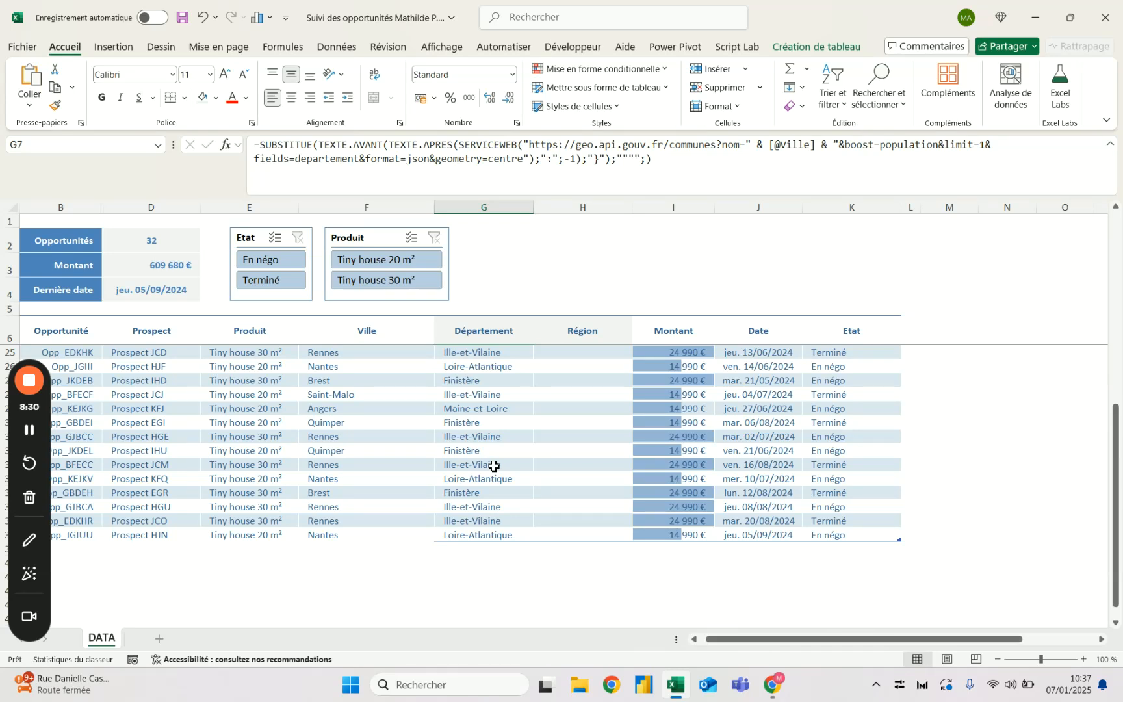
{"action": "scroll", "coordinate": [494, 467], "scroll_direction": "down", "scroll_amount": 3}
{"action": "scroll", "coordinate": [494, 466], "scroll_direction": "up", "scroll_amount": 9}
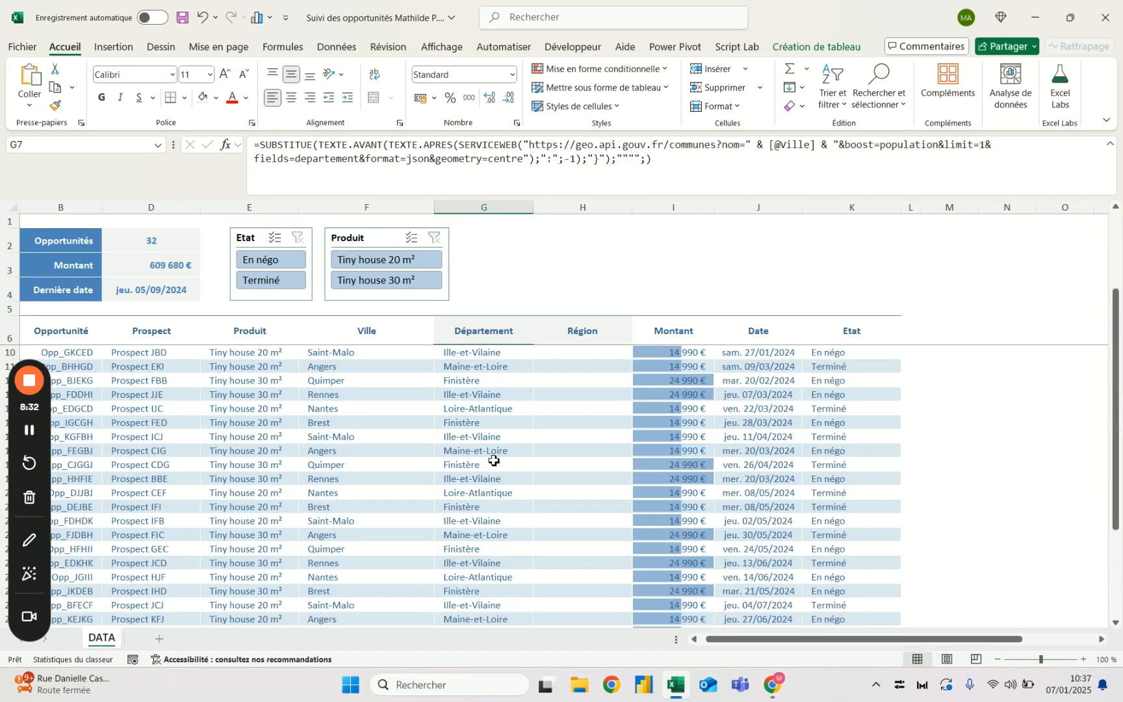
{"action": "left_click_drag", "start_coordinate": [668, 160], "coordinate": [229, 132]}
{"action": "key", "text": "ctrl+c"}
{"action": "key", "text": "Escape"}
{"action": "left_click", "coordinate": [558, 354]}
{"action": "left_click", "coordinate": [514, 146]}
{"action": "key", "text": "ctrl+v"}
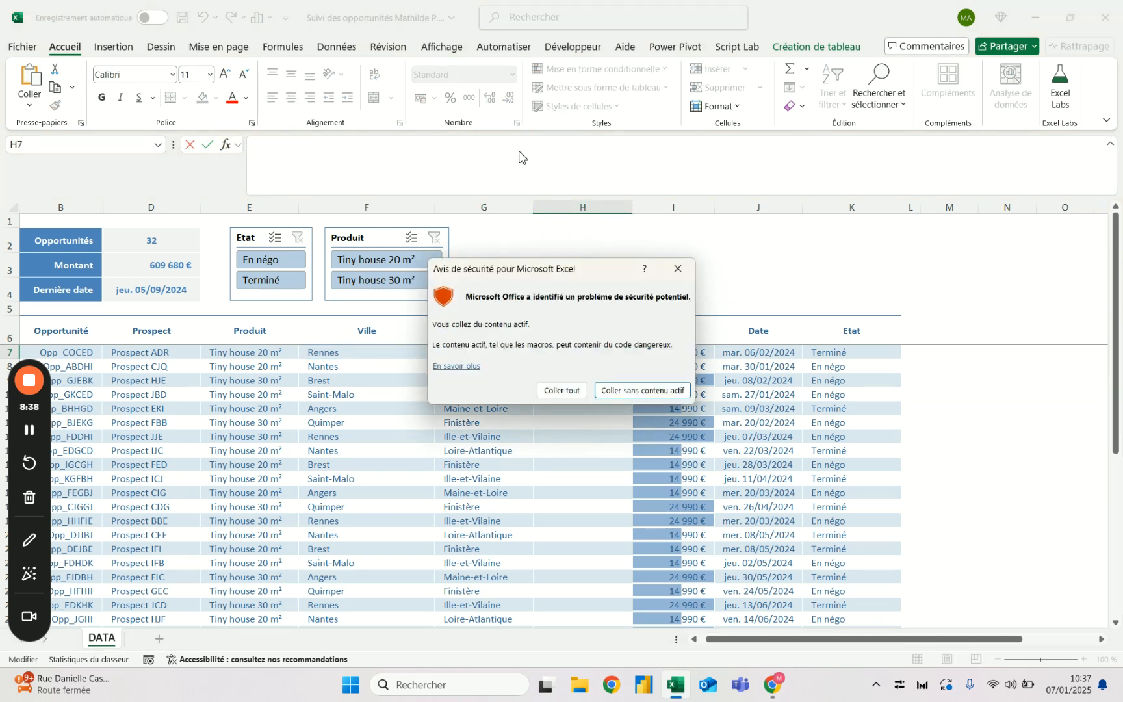
{"action": "left_click", "coordinate": [571, 390]}
{"action": "key", "text": "Return"}
{"action": "left_click", "coordinate": [569, 389]}
{"action": "key", "text": "Up"}
{"action": "key", "text": "Up"}
{"action": "key", "text": "Up"}
{"action": "key", "text": "Down"}
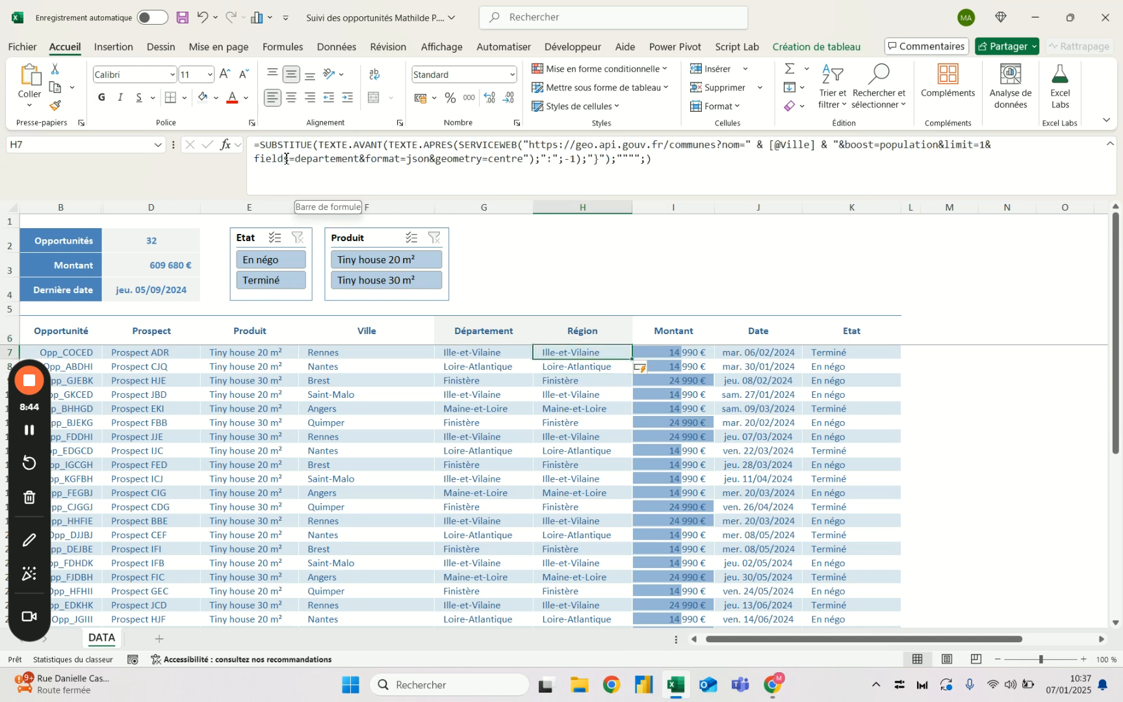
- Change the fields parameter in the H7 formula to region to fill the Région column with region names
{"action": "left_click_drag", "start_coordinate": [297, 159], "coordinate": [359, 156]}
{"action": "type", "text": "r"}
{"action": "type", "text": "egion"}
{"action": "key", "text": "ctrl+Return"}
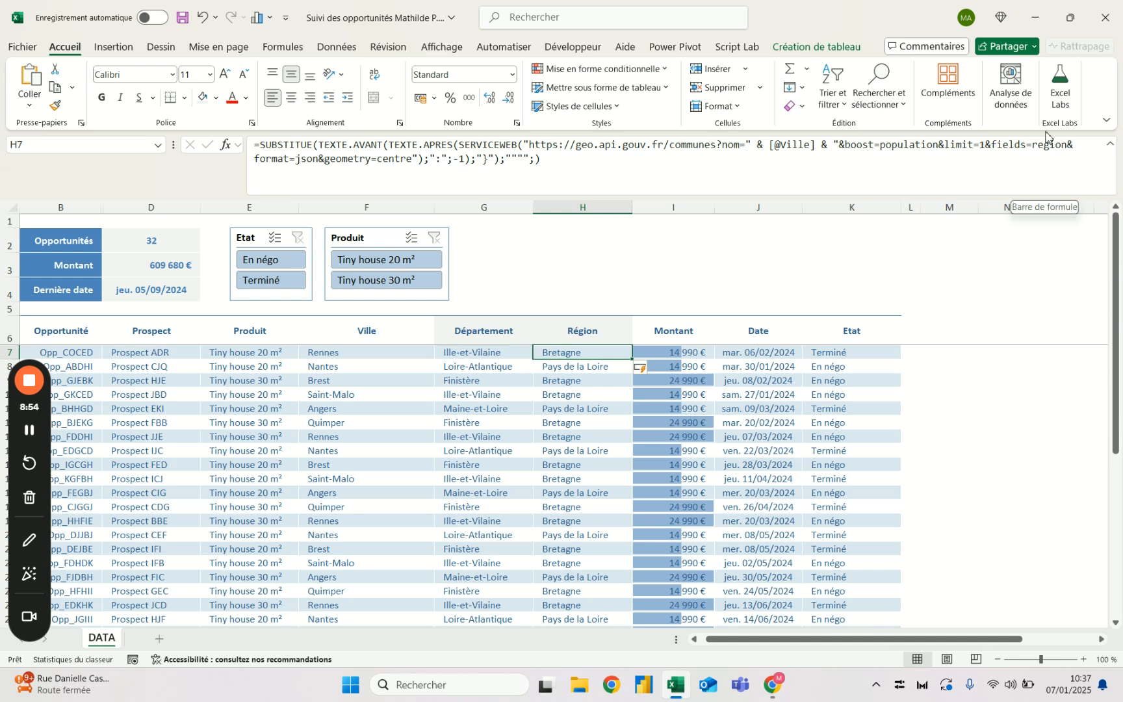
- Compare the formulas in the first Département and Région cells of the table
{"action": "left_click", "coordinate": [498, 343]}
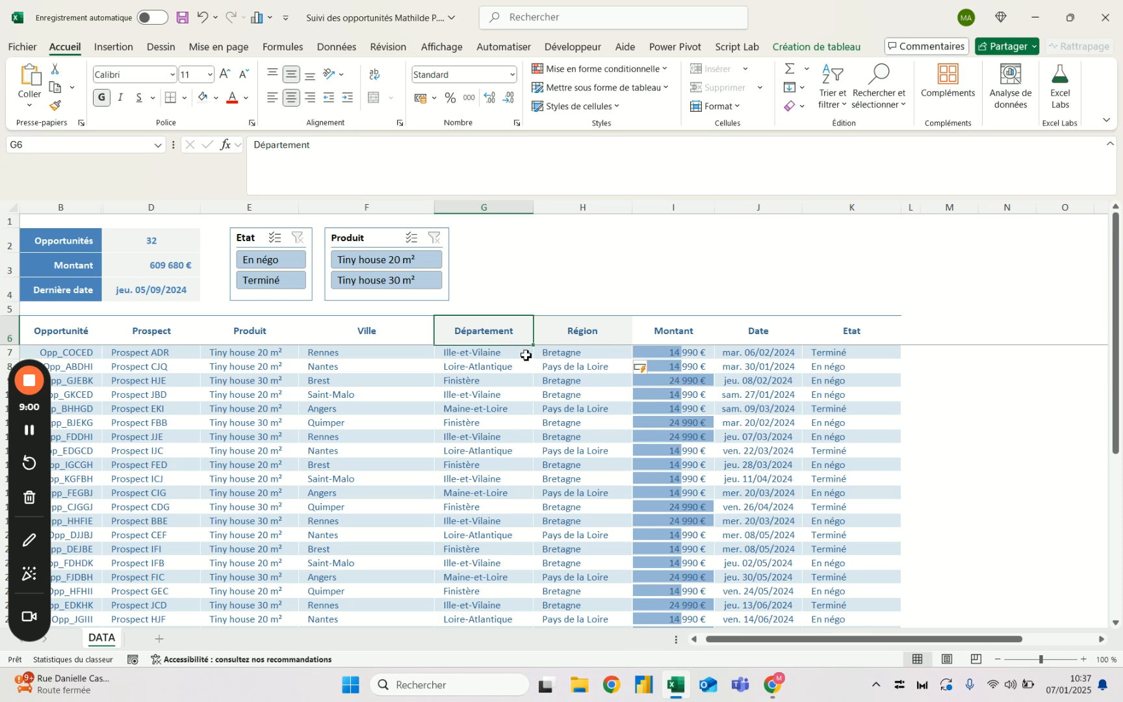
{"action": "left_click", "coordinate": [523, 354]}
{"action": "left_click", "coordinate": [557, 354]}
{"action": "left_click", "coordinate": [497, 353]}
{"action": "left_click", "coordinate": [563, 354]}
{"action": "left_click", "coordinate": [379, 371]}
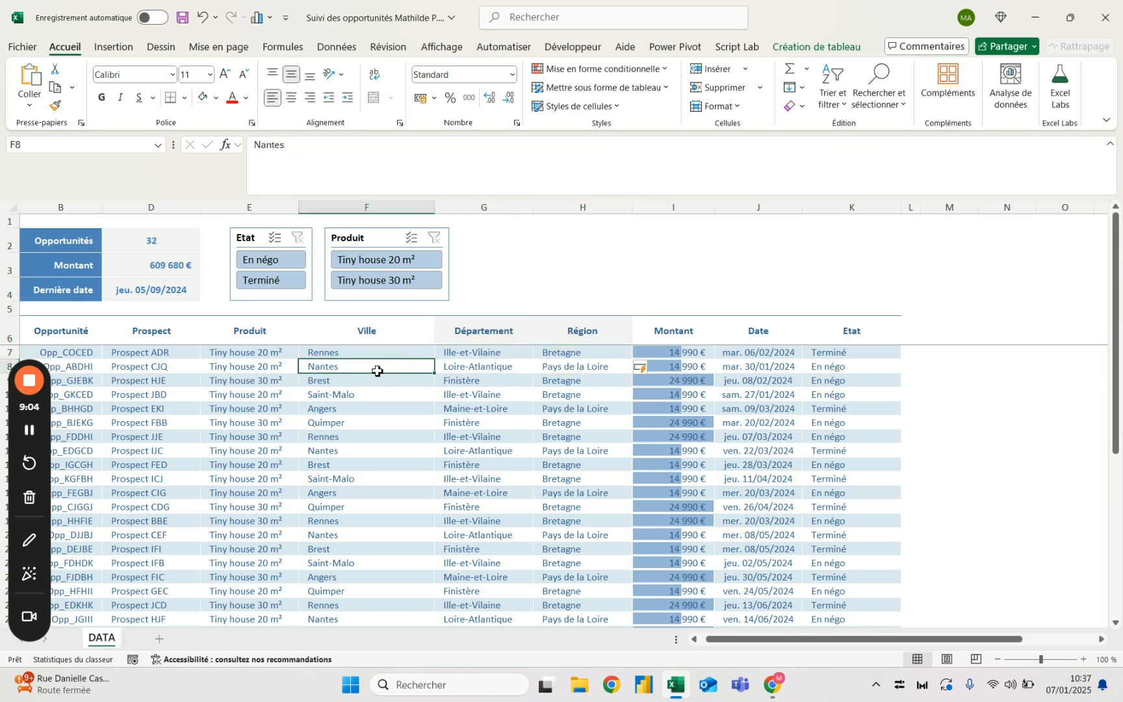
- Remove all borders from row 39, the empty row directly below the table
{"action": "scroll", "coordinate": [376, 371], "scroll_direction": "down", "scroll_amount": 7}
{"action": "left_click", "coordinate": [361, 505]}
{"action": "scroll", "coordinate": [361, 505], "scroll_direction": "down", "scroll_amount": 2}
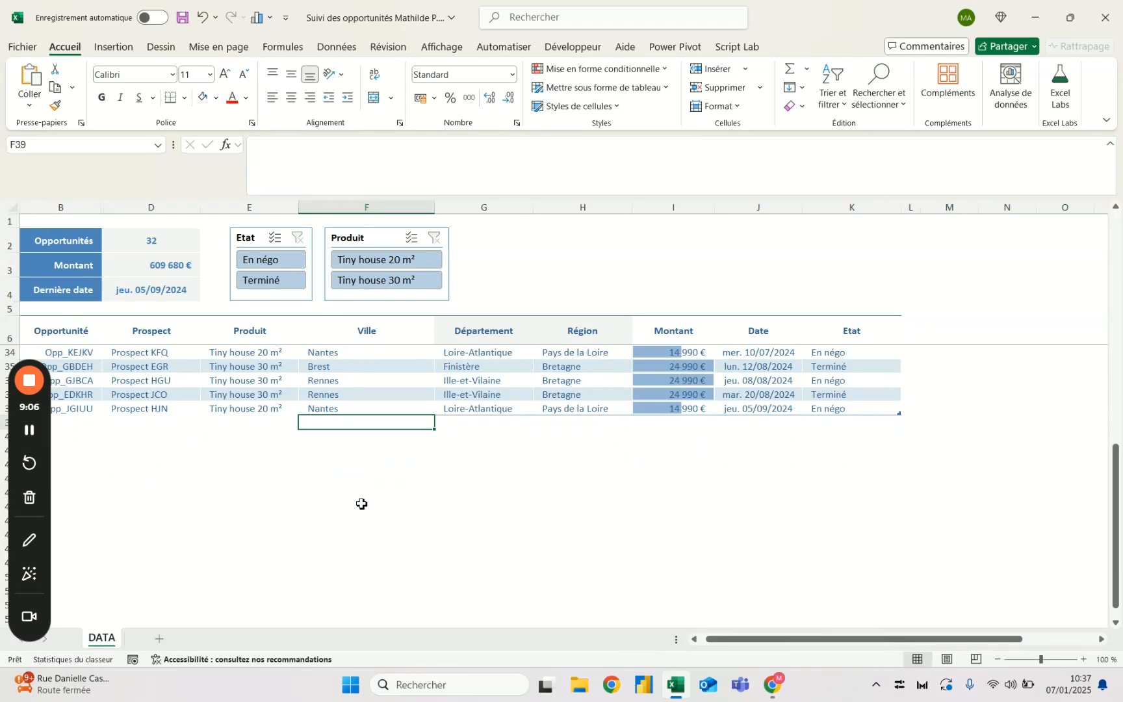
{"action": "left_click_drag", "start_coordinate": [57, 408], "coordinate": [949, 296]}
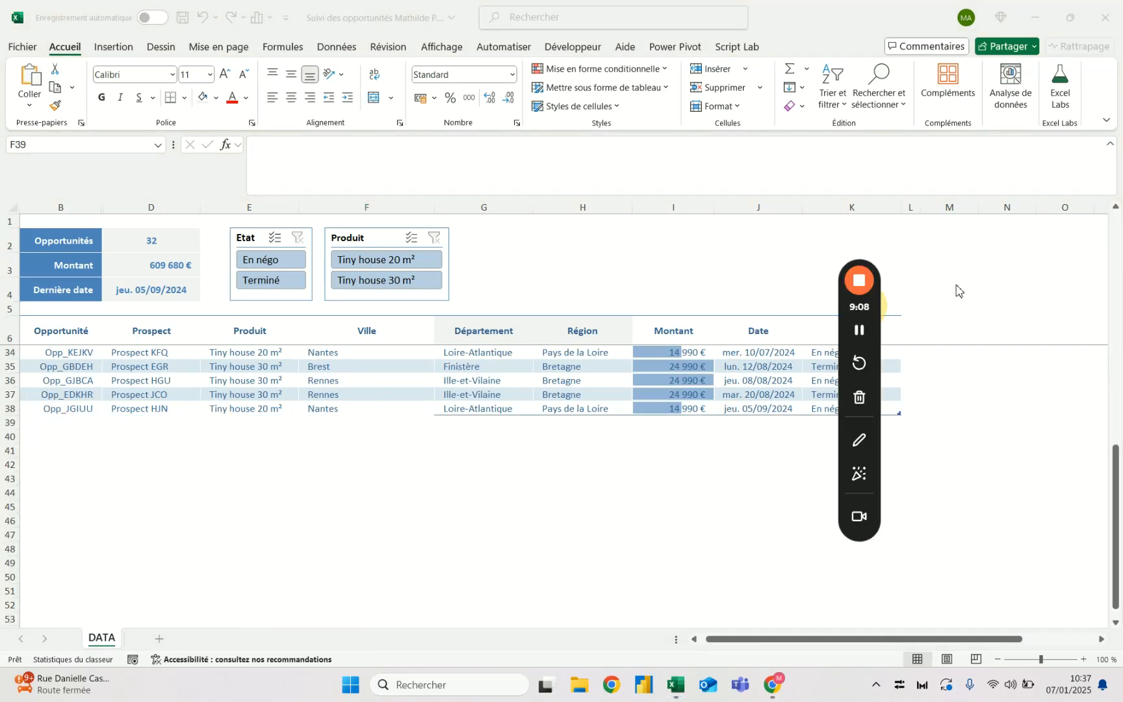
{"action": "left_click", "coordinate": [11, 423]}
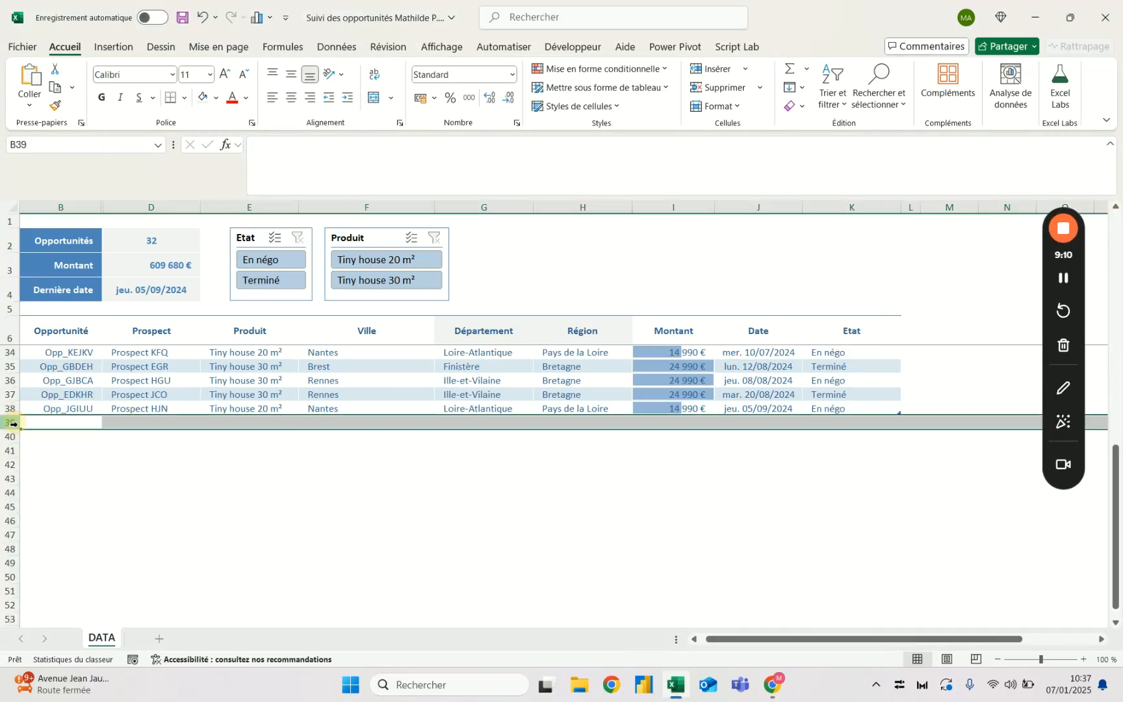
{"action": "left_click", "coordinate": [185, 98]}
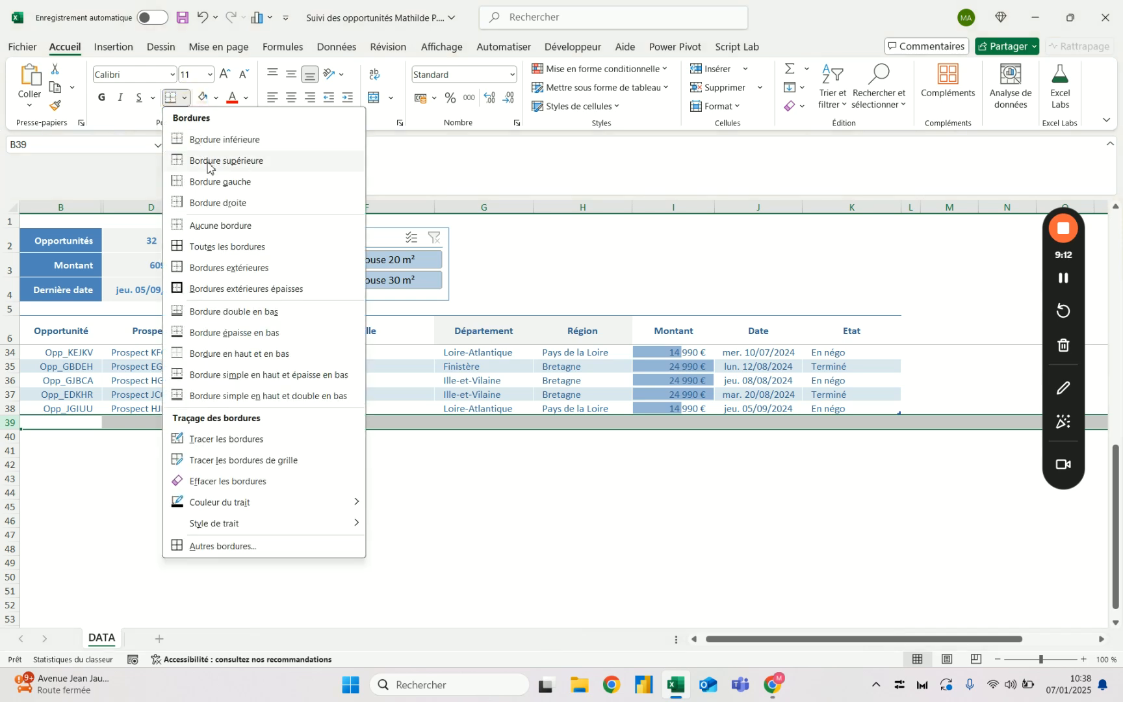
{"action": "left_click", "coordinate": [214, 226]}
{"action": "left_click", "coordinate": [296, 452]}
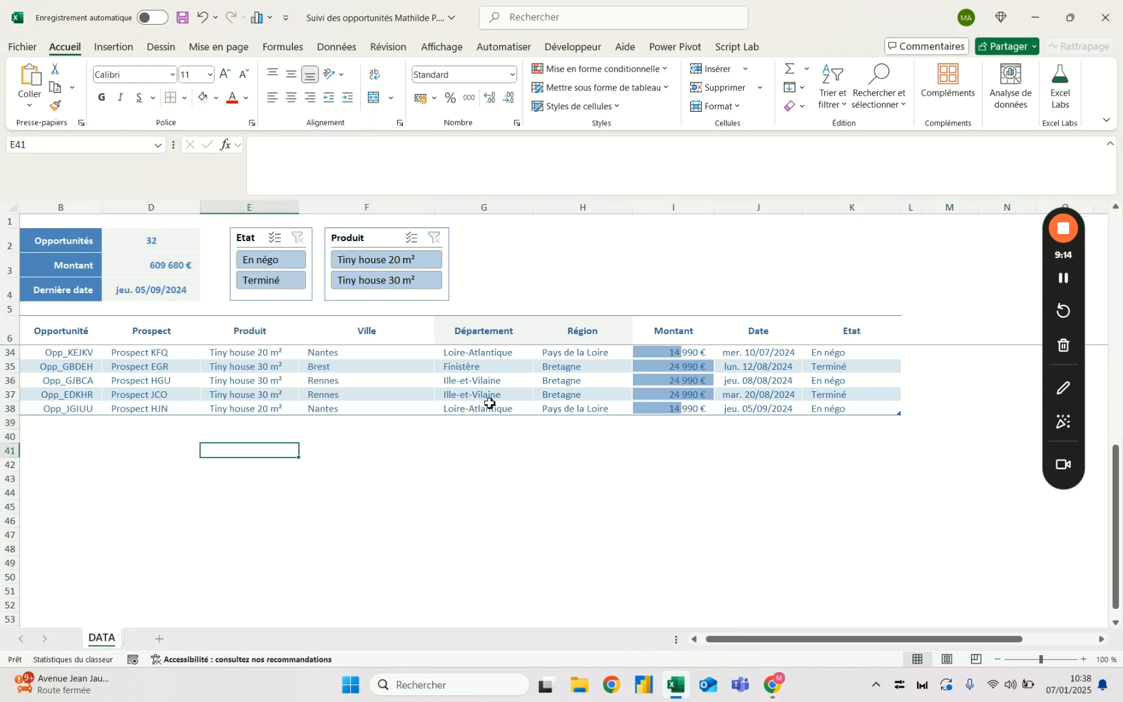
- Add two new table rows by entering the cities Dijon in F39 and La Rochelle in F40
{"action": "left_click", "coordinate": [511, 408]}
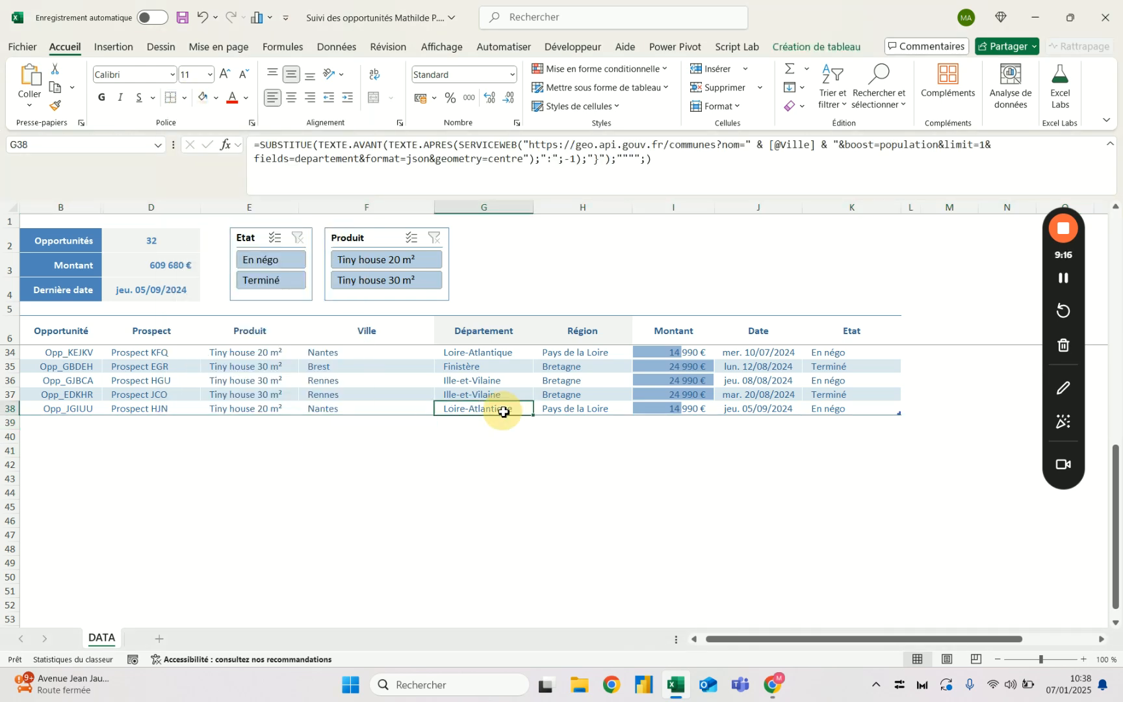
{"action": "scroll", "coordinate": [502, 429], "scroll_direction": "up", "scroll_amount": 2}
{"action": "left_click", "coordinate": [76, 507]}
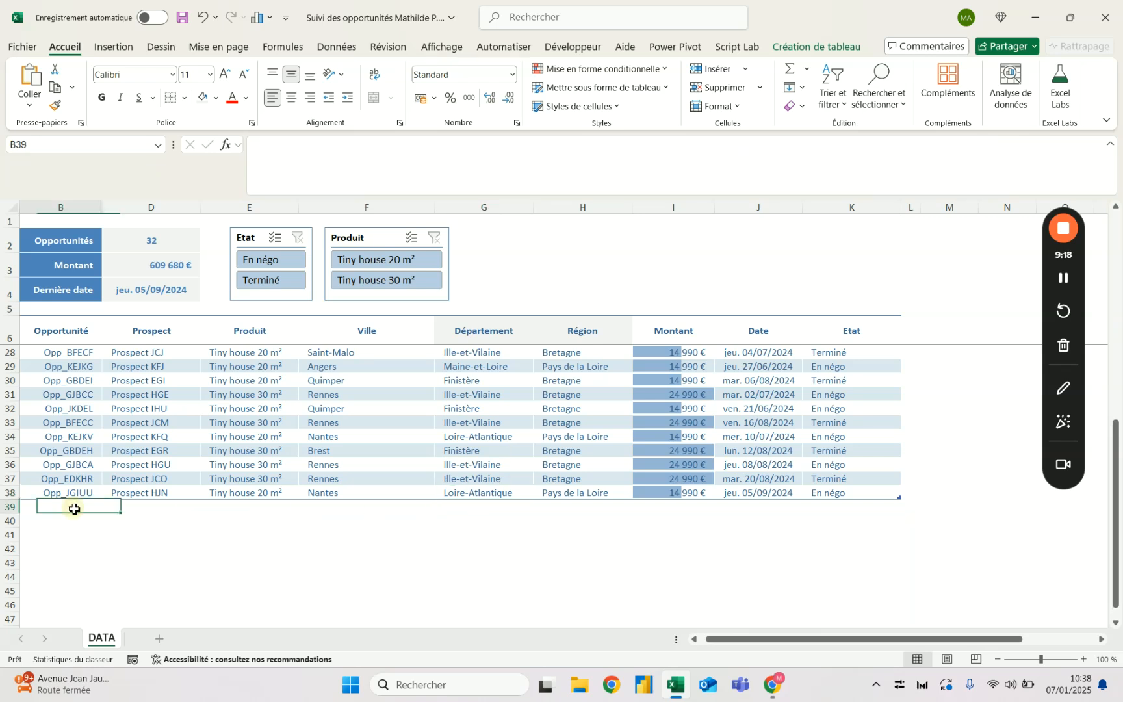
{"action": "left_click", "coordinate": [351, 506]}
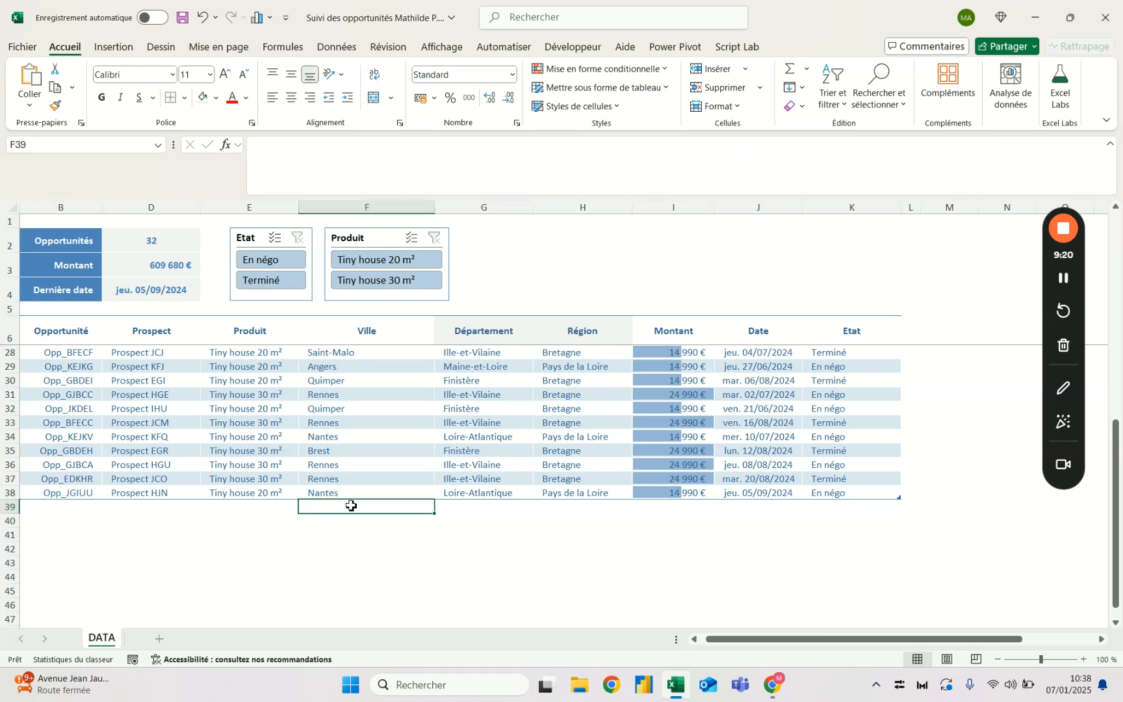
{"action": "type", "text": "Dijon"}
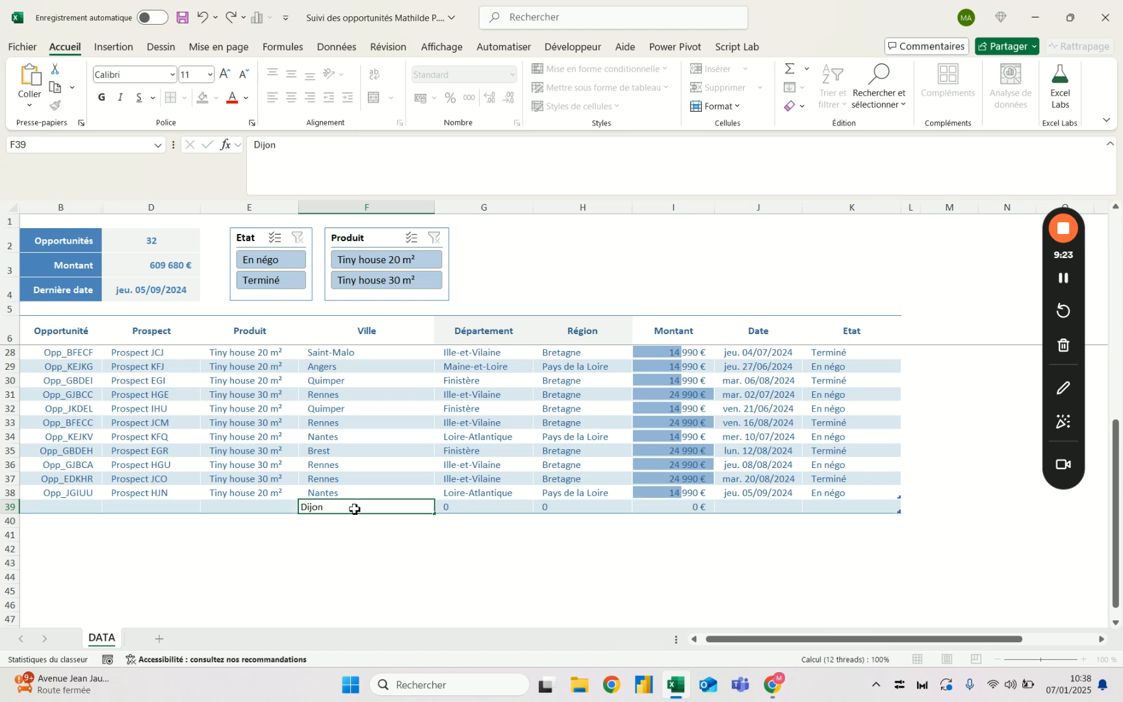
{"action": "key", "text": "Return"}
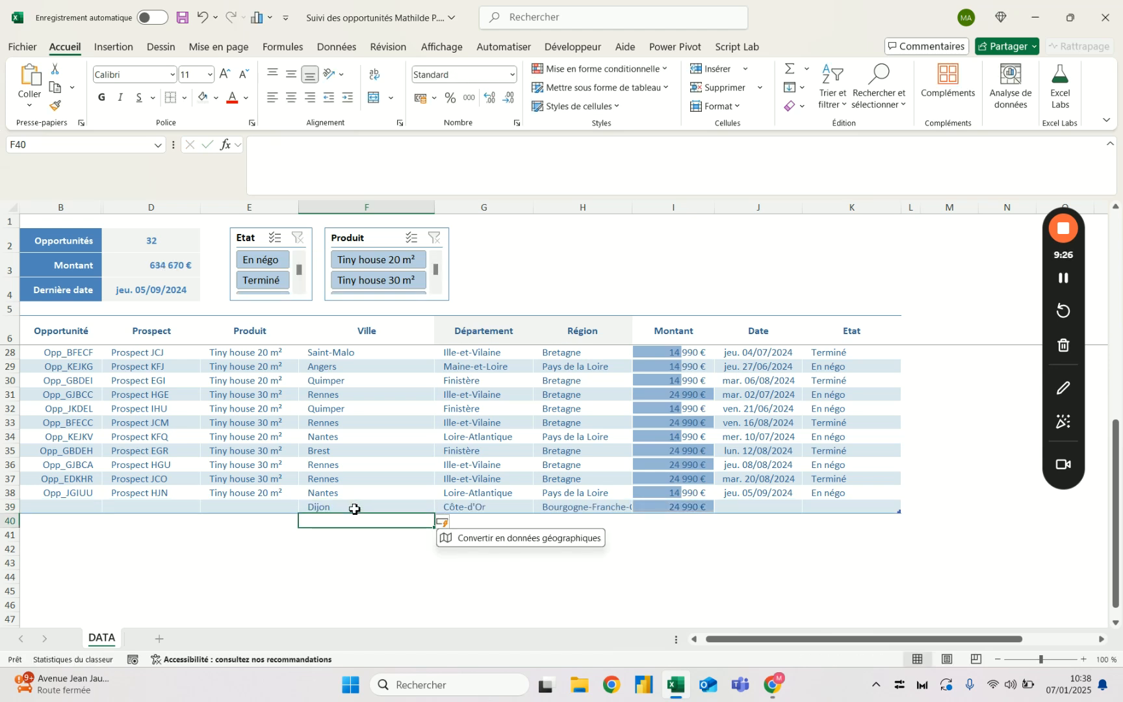
{"action": "type", "text": "La Rochelle"}
{"action": "key", "text": "Return"}
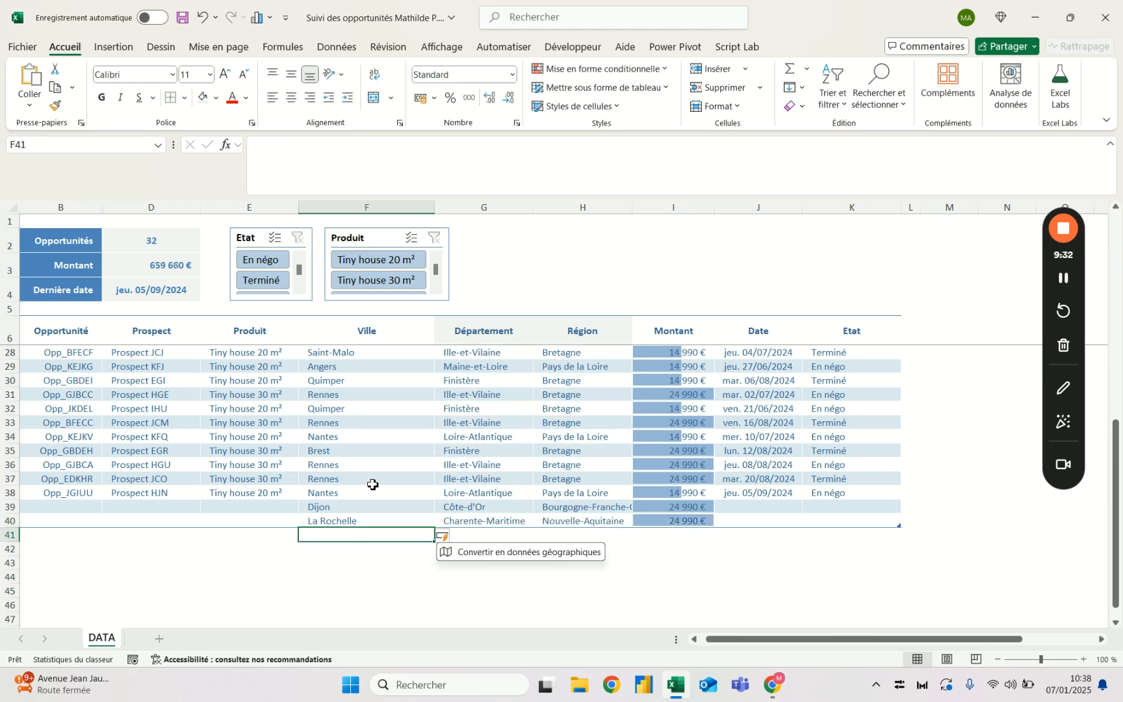
- Enter the city Saint-Ouen in F41 as another new table row
{"action": "type", "text": "Saint-OUe"}
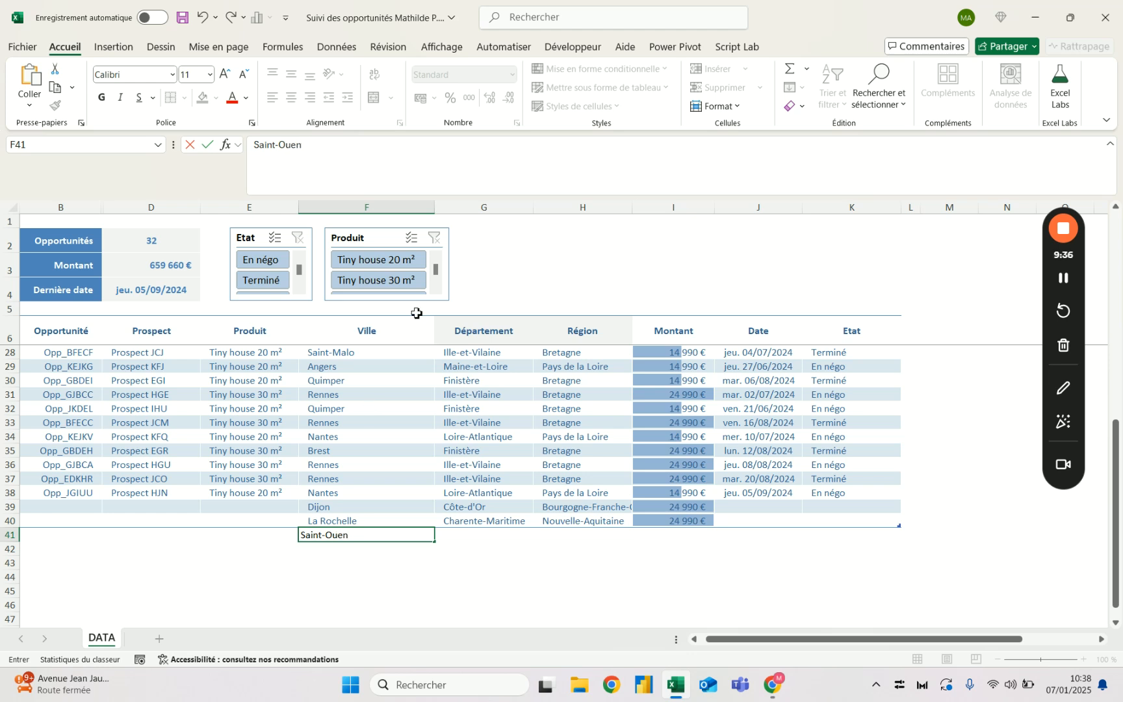
{"action": "type", "text": "n"}
{"action": "key", "text": "Return"}
{"action": "key", "text": "Up"}
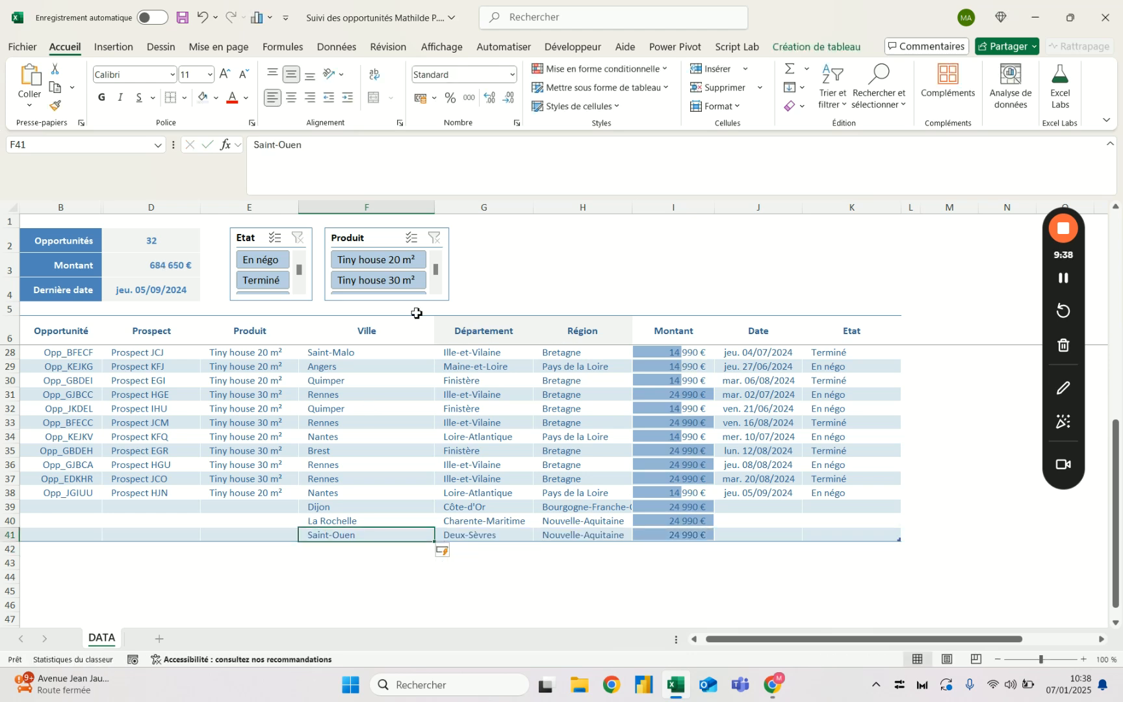
- Examine the Ville, Département and Région cells of the new La Rochelle and Saint-Ouen rows
{"action": "key", "text": "Right"}
{"action": "key", "text": "Right"}
{"action": "key", "text": "Up"}
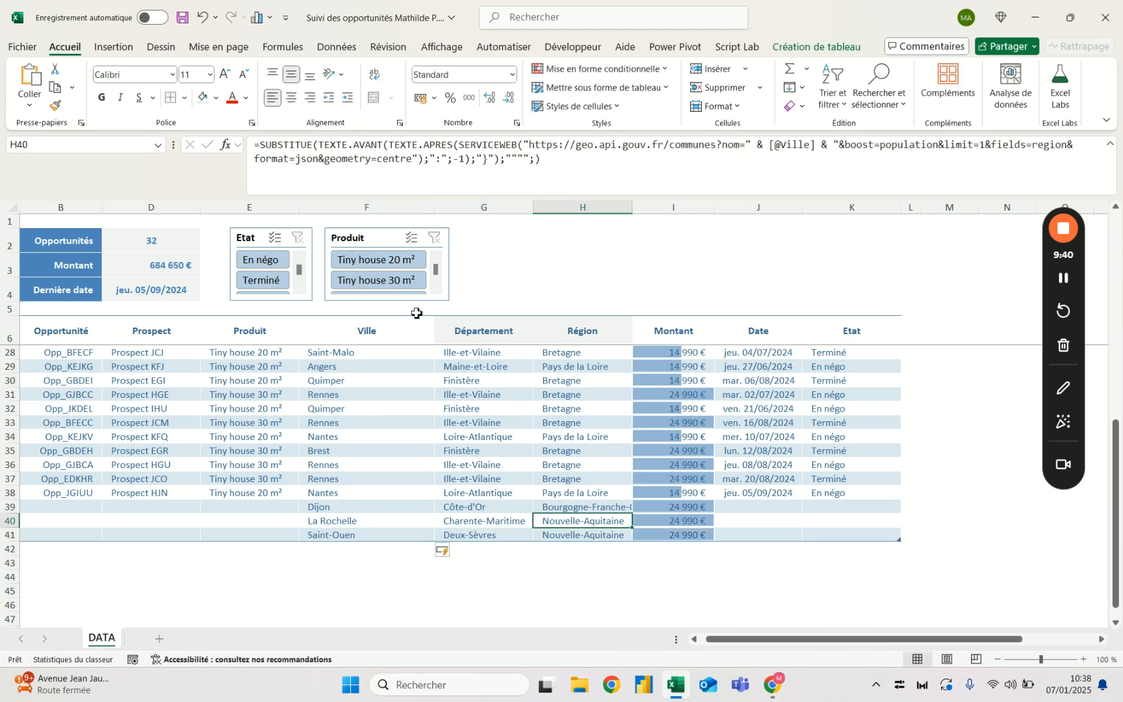
{"action": "key", "text": "Left"}
{"action": "key", "text": "Down"}
{"action": "key", "text": "Left"}
{"action": "key", "text": "Right"}
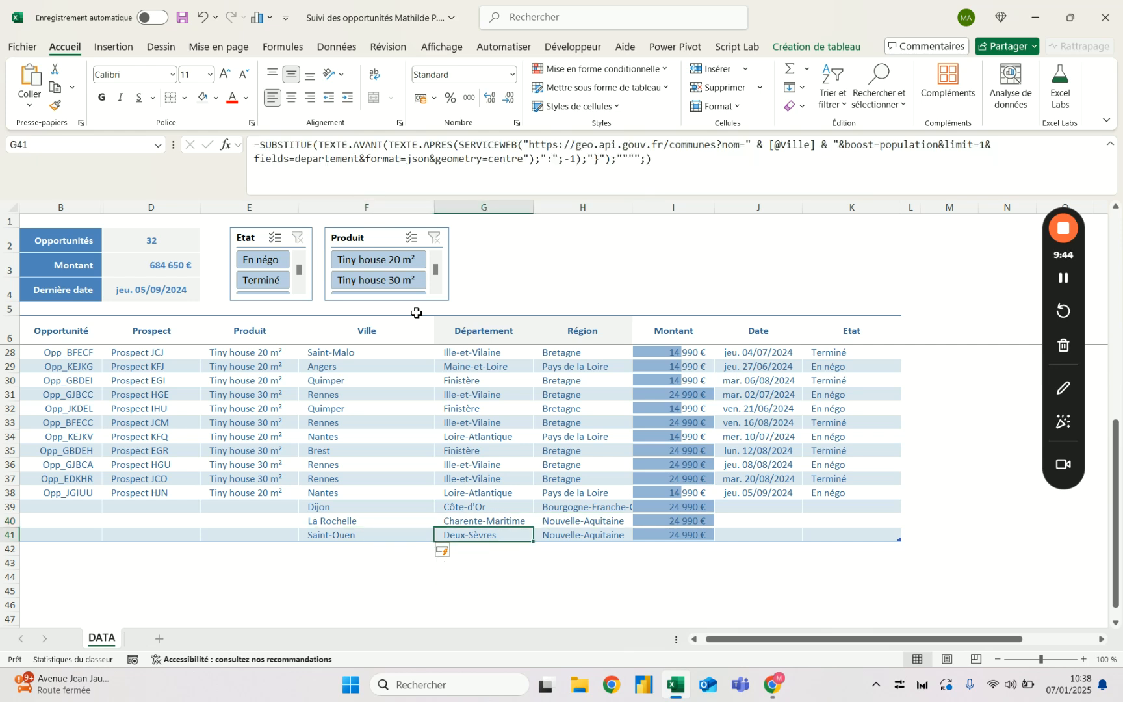
{"action": "key", "text": "Up"}
{"action": "key", "text": "Down"}
{"action": "key", "text": "Left"}
{"action": "key", "text": "Right"}
{"action": "key", "text": "Left"}
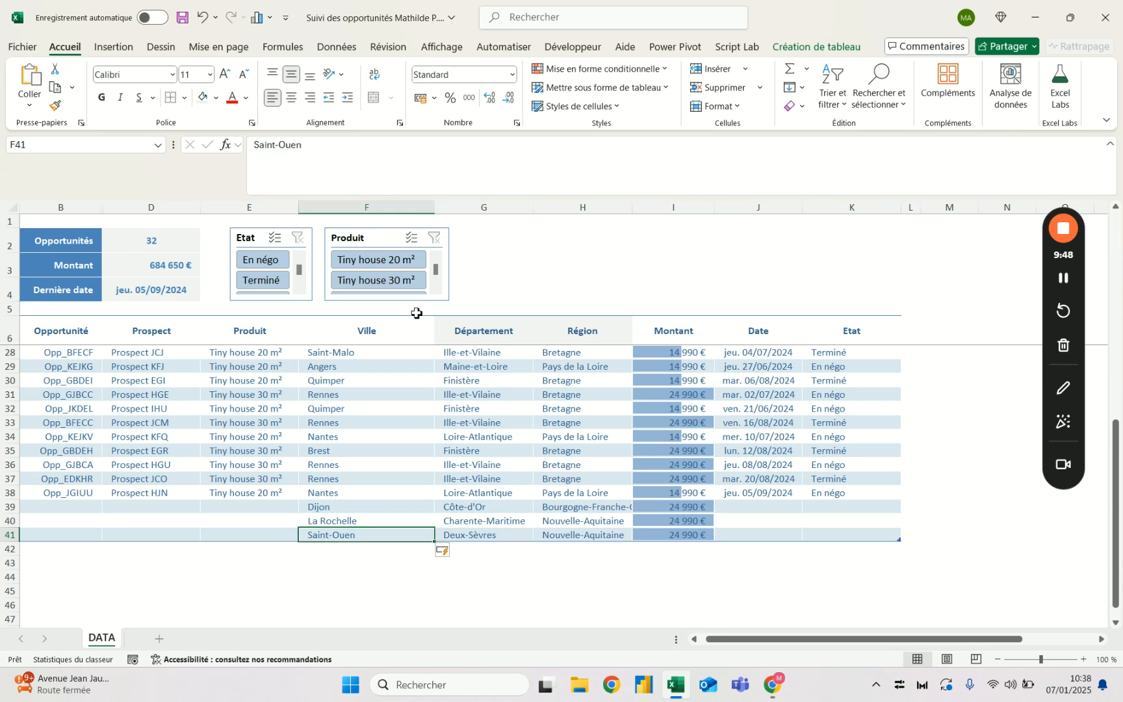
- Try the full city name Saint-Ouen-sur-Seine in F41 and undo that change
{"action": "left_click", "coordinate": [374, 158]}
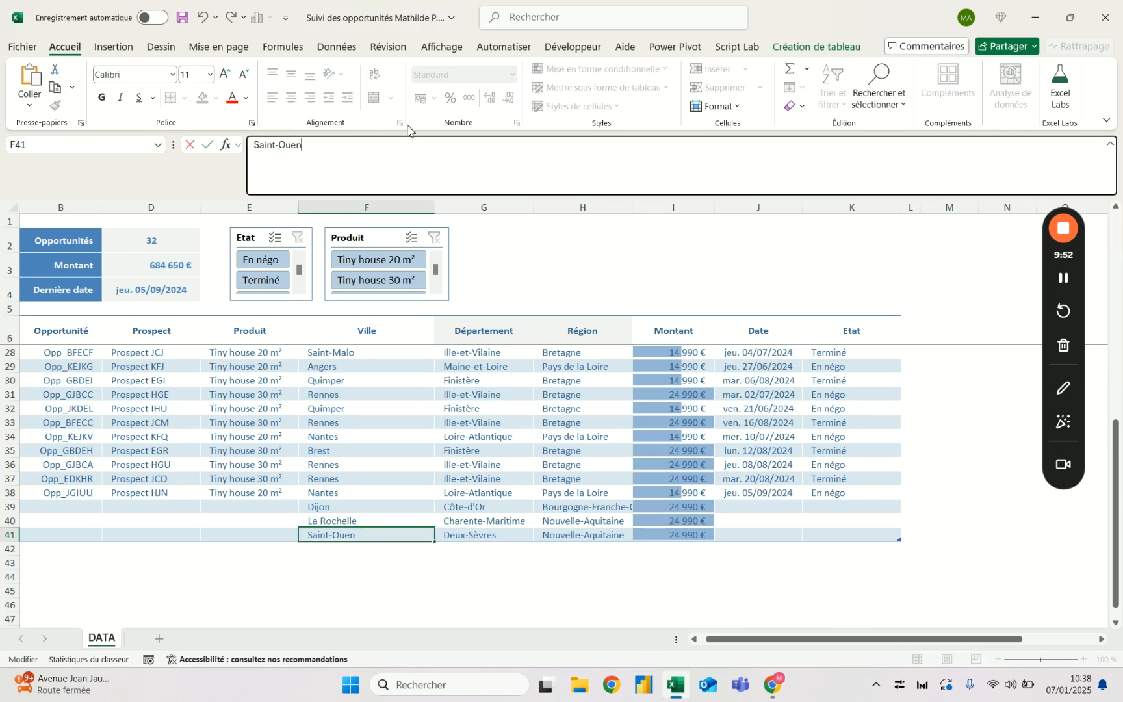
{"action": "type", "text": "-sur-Se"}
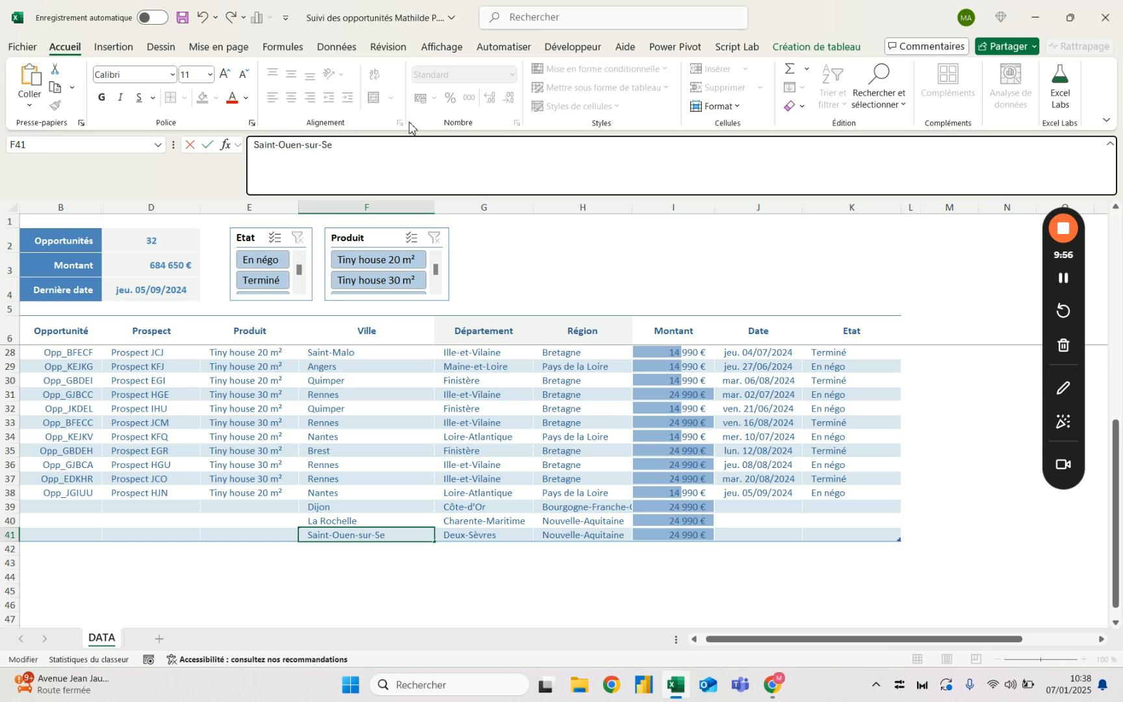
{"action": "type", "text": "ine"}
{"action": "key", "text": "Tab"}
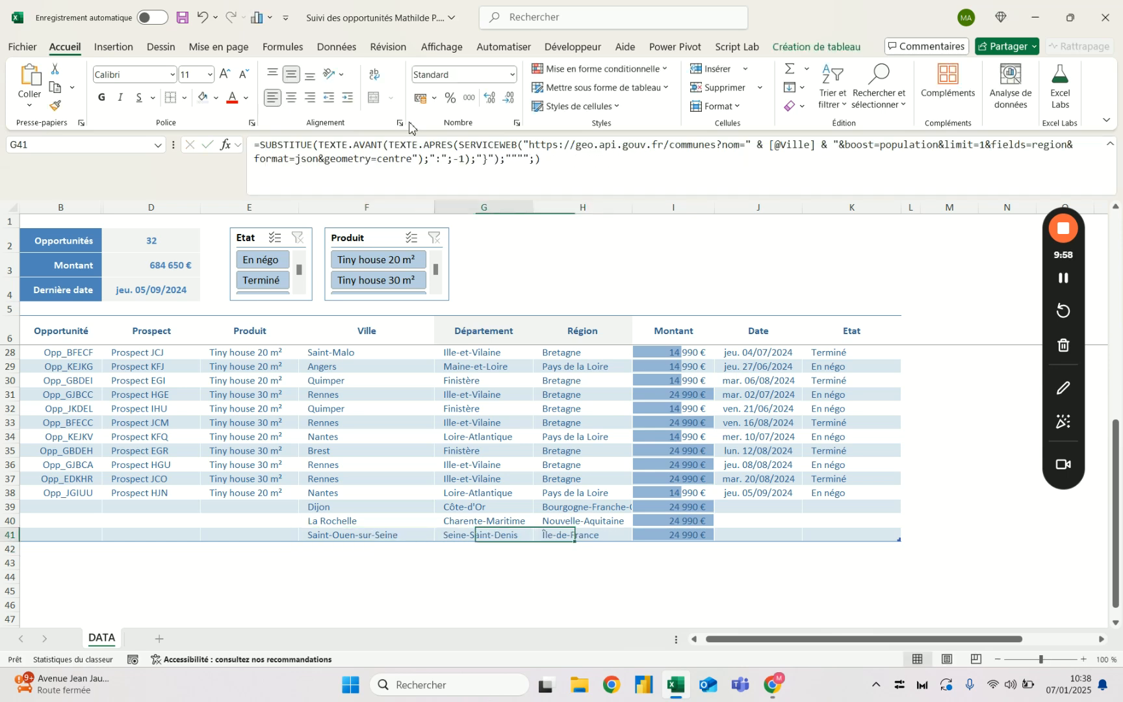
{"action": "key", "text": "Left"}
{"action": "key", "text": "Left"}
{"action": "key", "text": "Right"}
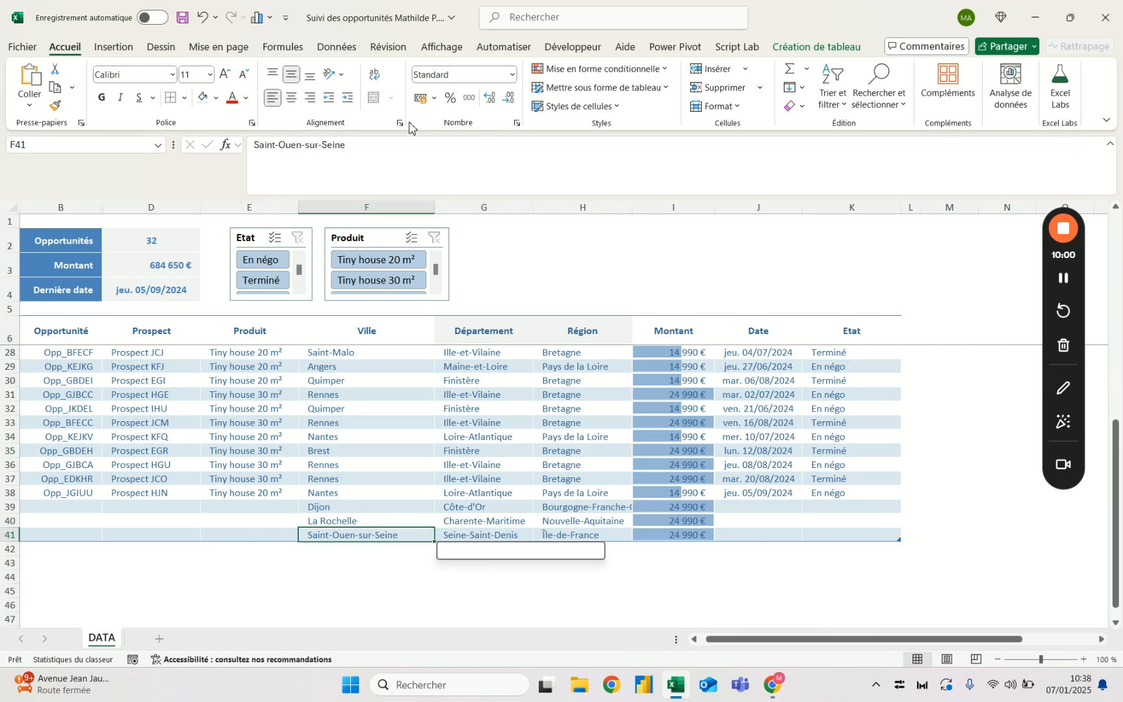
{"action": "left_click", "coordinate": [201, 20]}
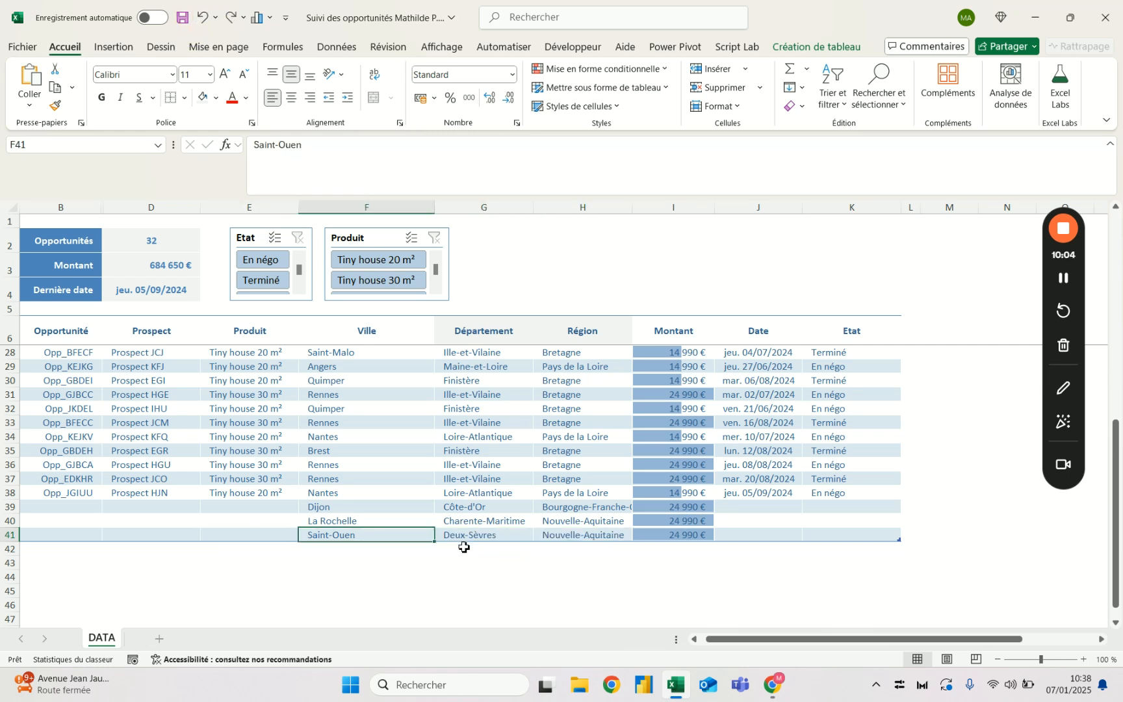
- Replace the city in F41 with Le Mans to update its Département and Région
{"action": "left_click", "coordinate": [491, 538]}
{"action": "left_click", "coordinate": [399, 535]}
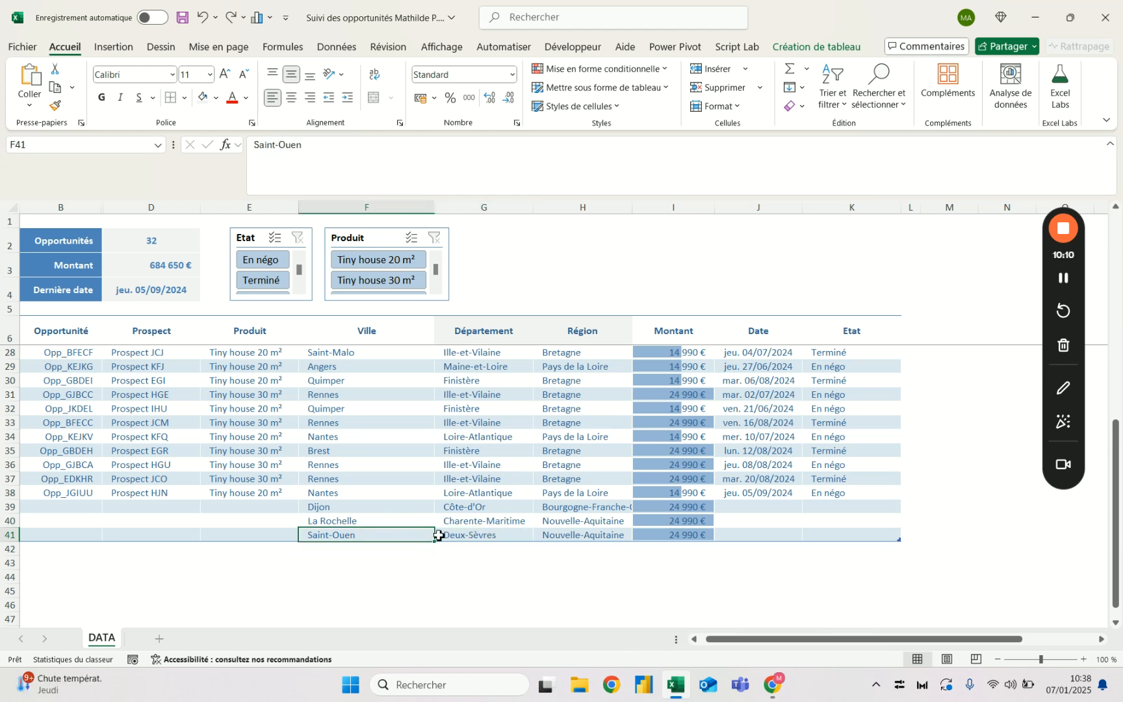
{"action": "left_click", "coordinate": [471, 535]}
{"action": "left_click", "coordinate": [381, 544]}
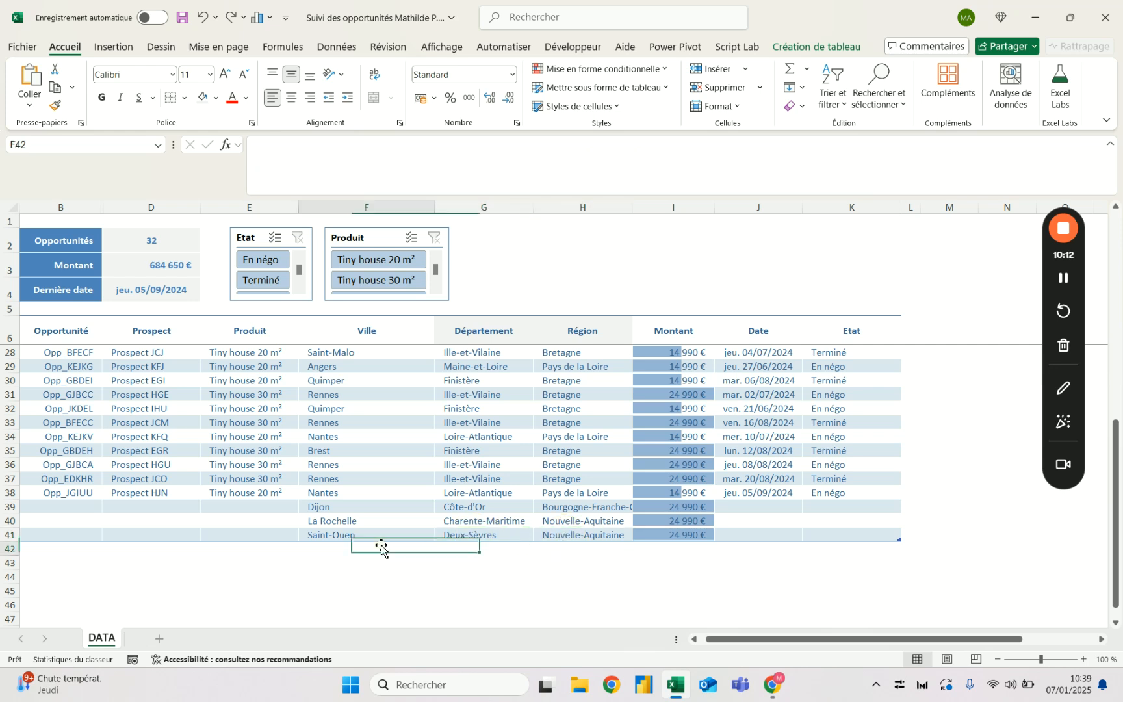
{"action": "left_click", "coordinate": [382, 535]}
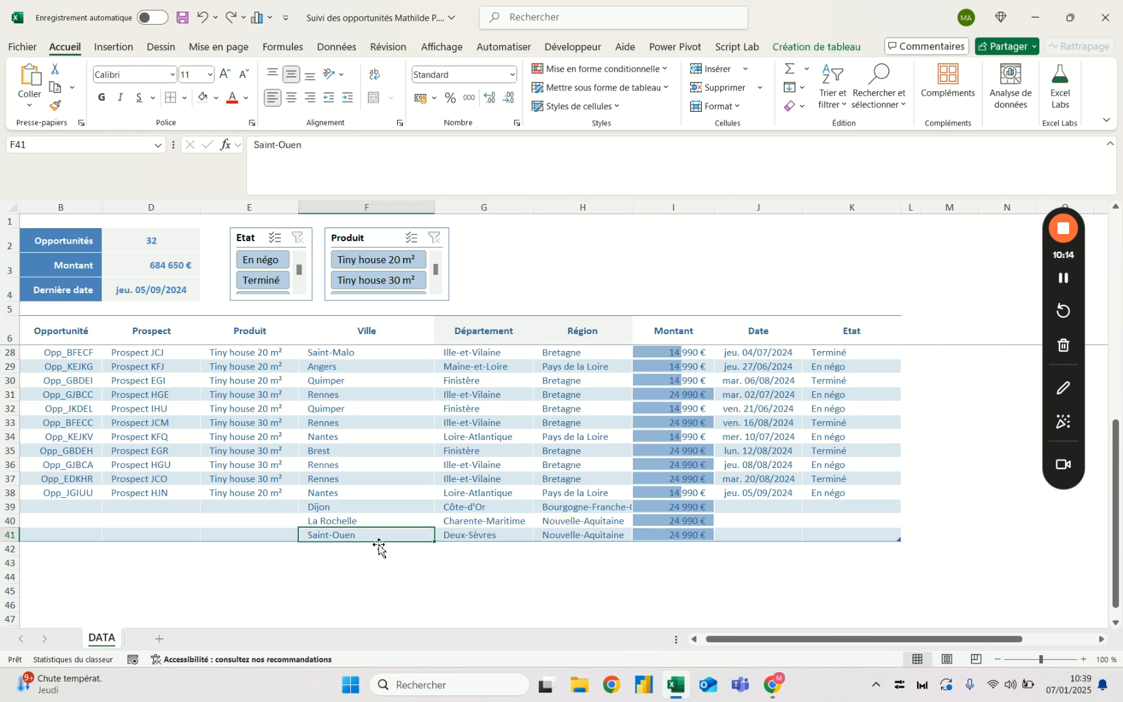
{"action": "left_click_drag", "start_coordinate": [375, 156], "coordinate": [172, 143]}
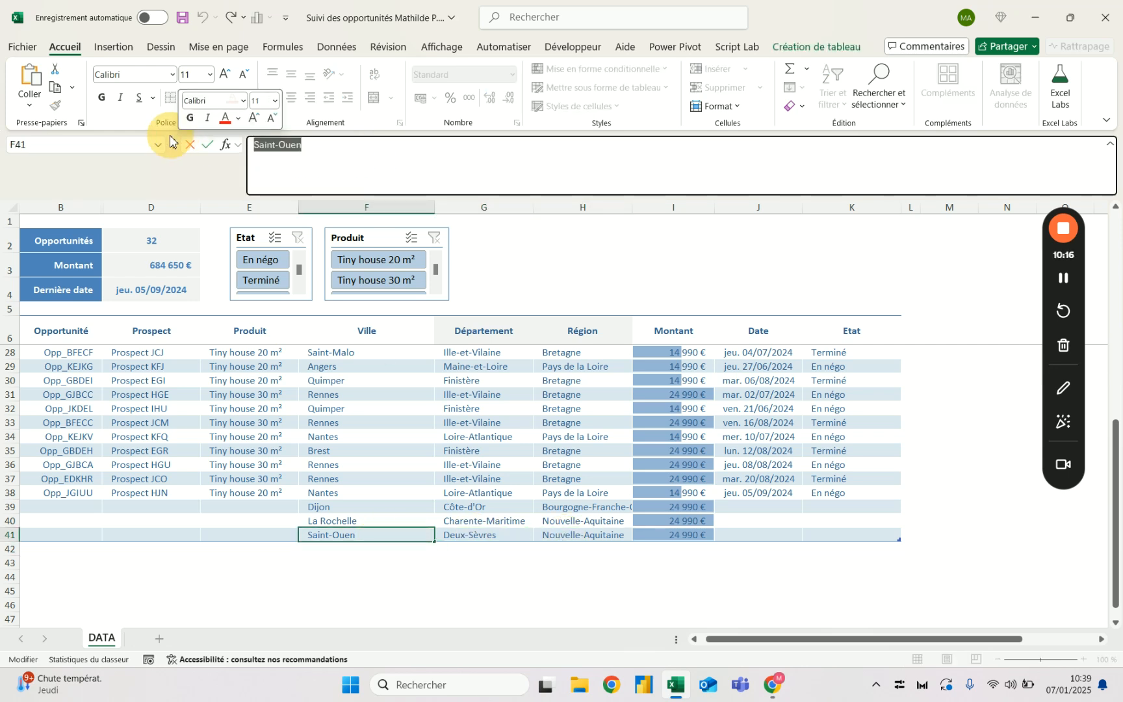
{"action": "key", "text": "Escape"}
{"action": "left_click_drag", "start_coordinate": [321, 151], "coordinate": [237, 149]}
{"action": "key", "text": "Escape"}
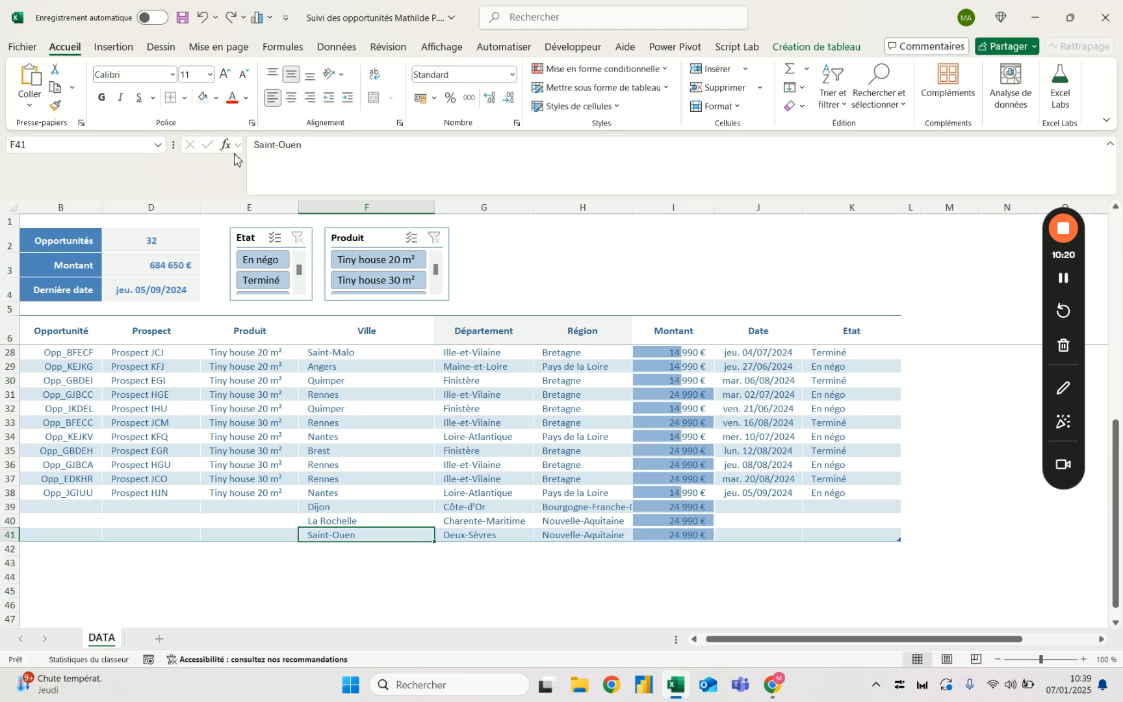
{"action": "left_click_drag", "start_coordinate": [325, 144], "coordinate": [150, 135]}
{"action": "type", "text": "Le Mans"}
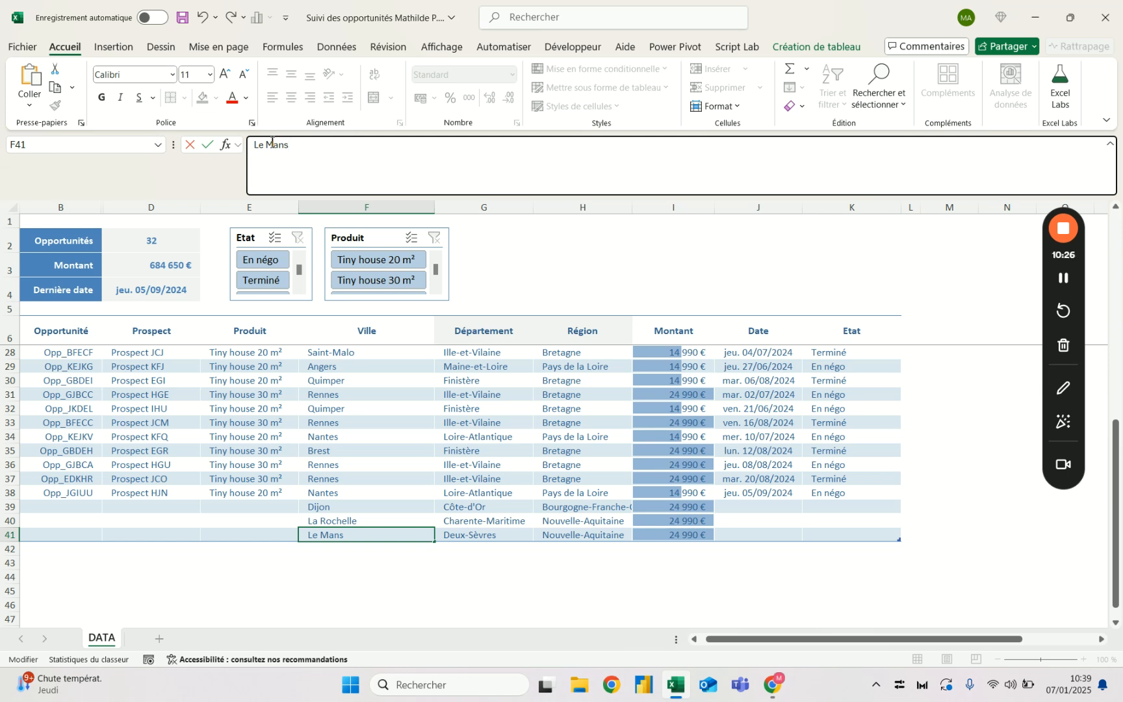
{"action": "key", "text": "ctrl+Return"}
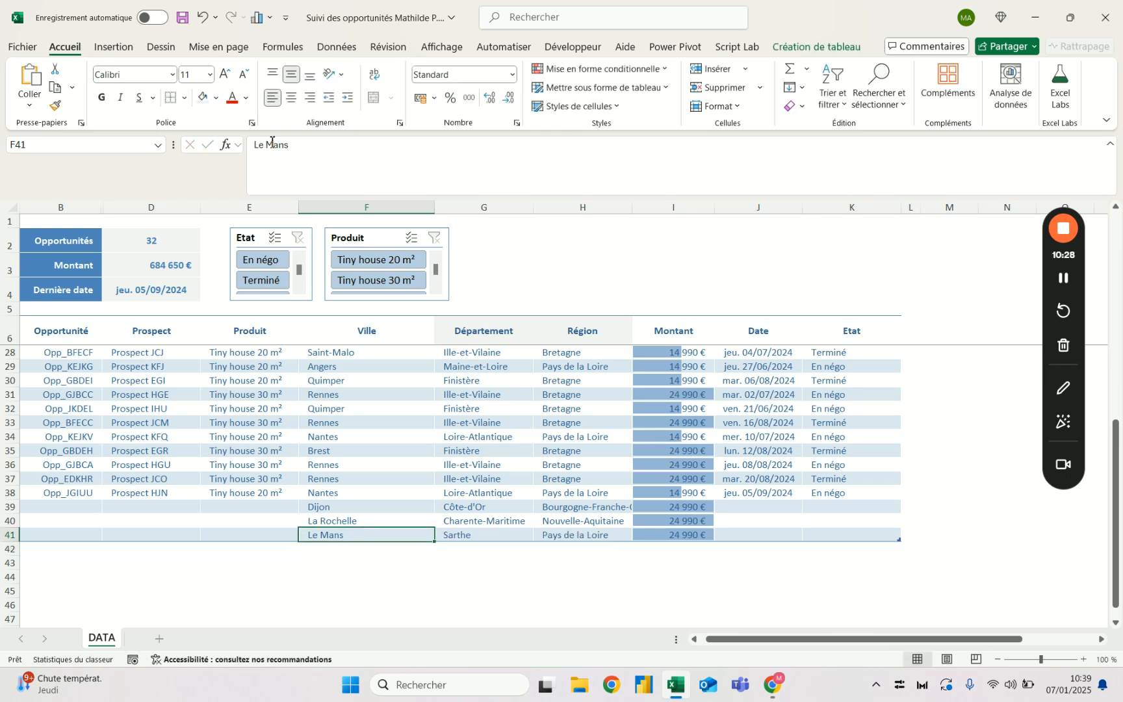
- Examine the Ville, Département, Région and Montant cells in the Dijon, La Rochelle and Le Mans rows
{"action": "key", "text": "Right"}
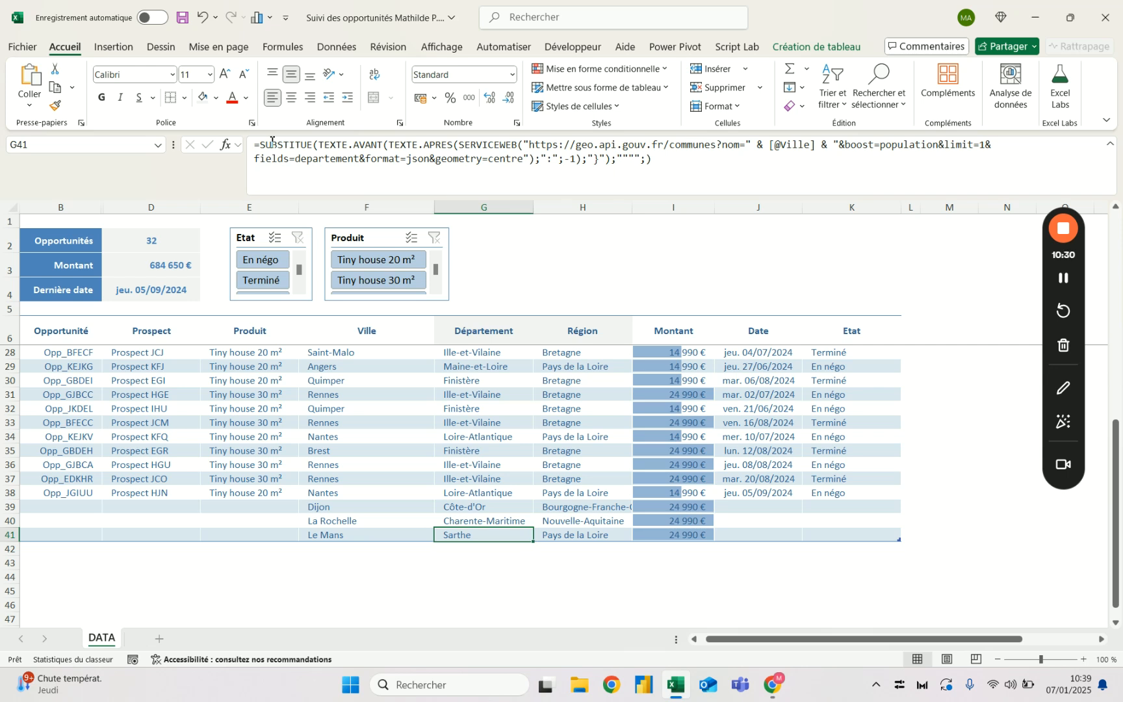
{"action": "key", "text": "Right"}
{"action": "key", "text": "Left"}
{"action": "key", "text": "Left"}
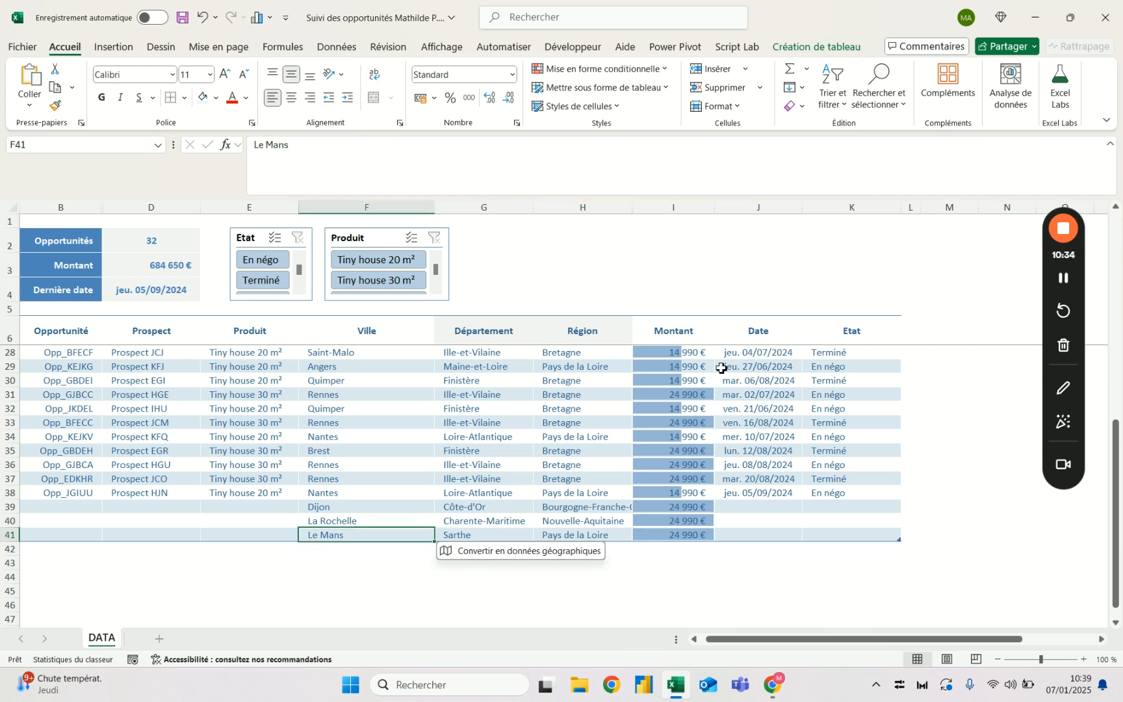
{"action": "left_click", "coordinate": [679, 510]}
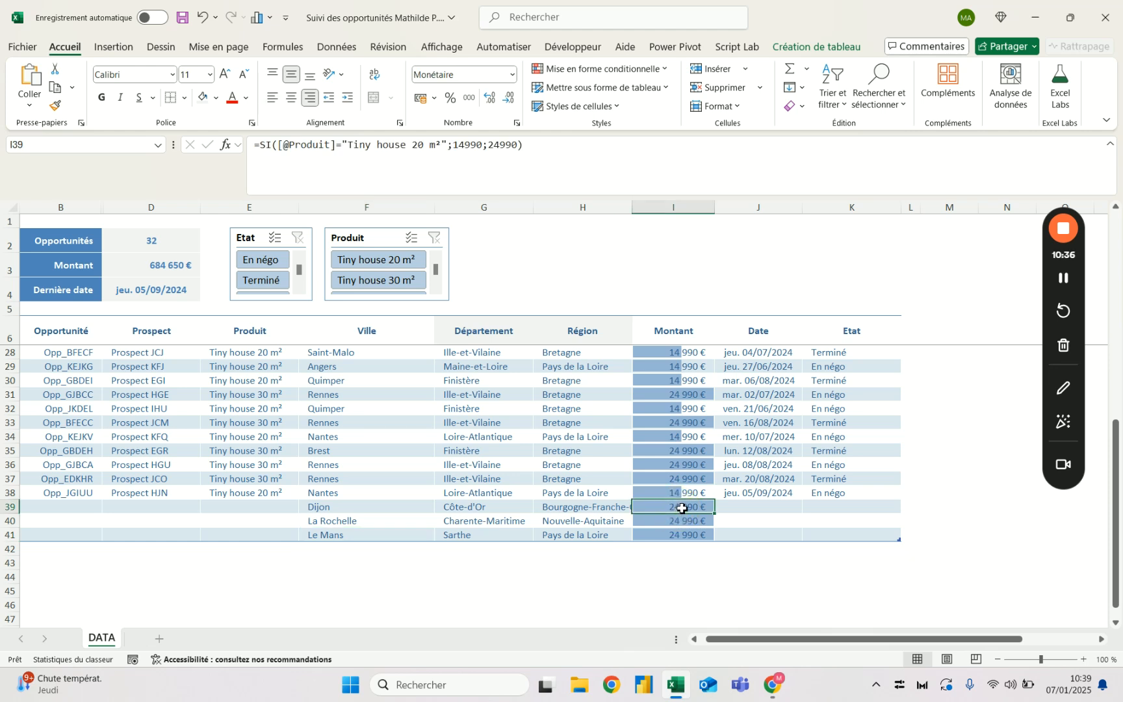
{"action": "left_click", "coordinate": [367, 510]}
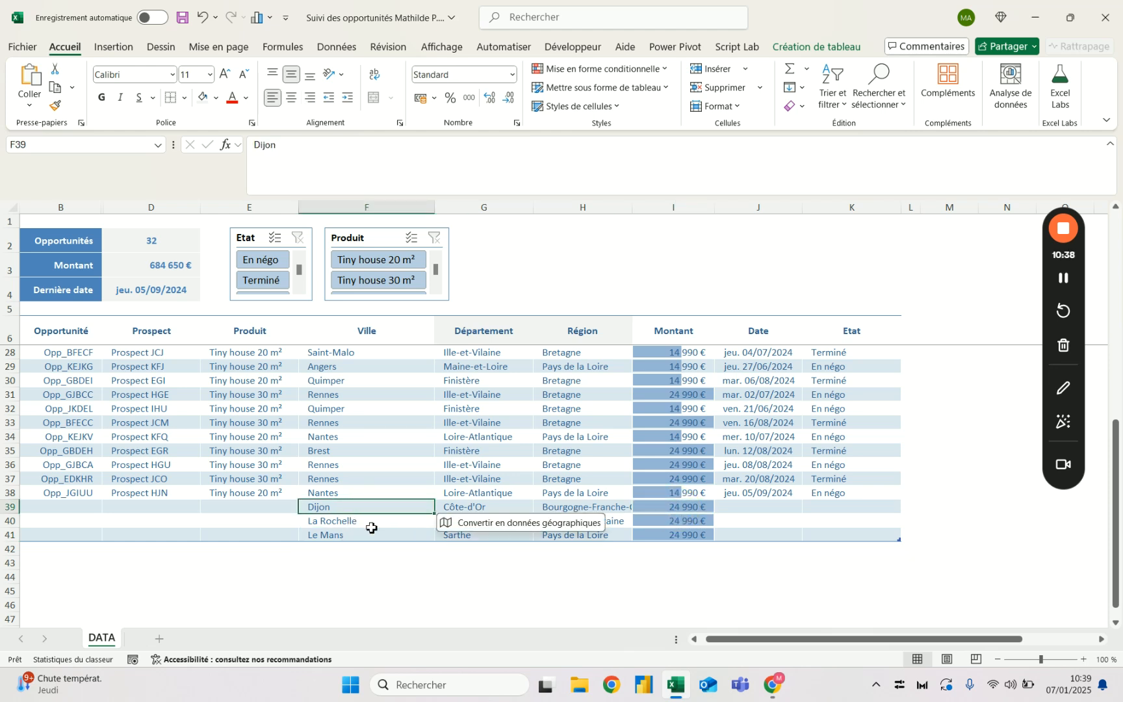
{"action": "left_click", "coordinate": [368, 549]}
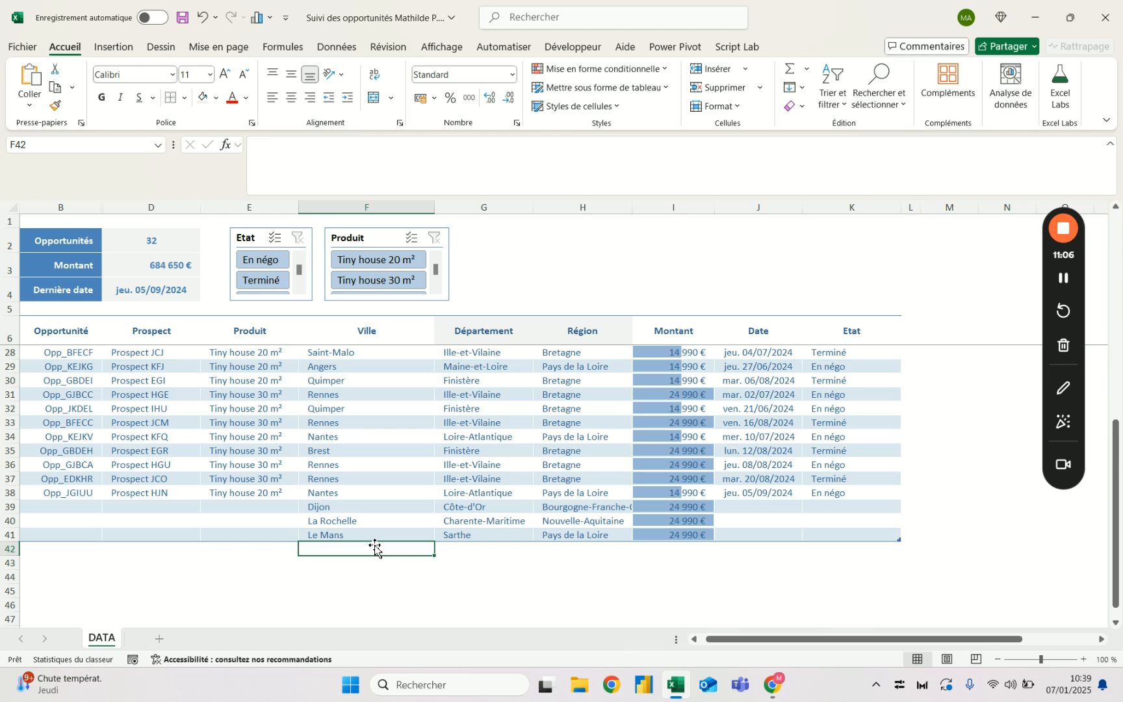
- Delete the test rows 39 to 41 containing Dijon, La Rochelle and Le Mans from the table
{"action": "left_click_drag", "start_coordinate": [8, 507], "coordinate": [8, 534]}
{"action": "key", "text": "Delete"}
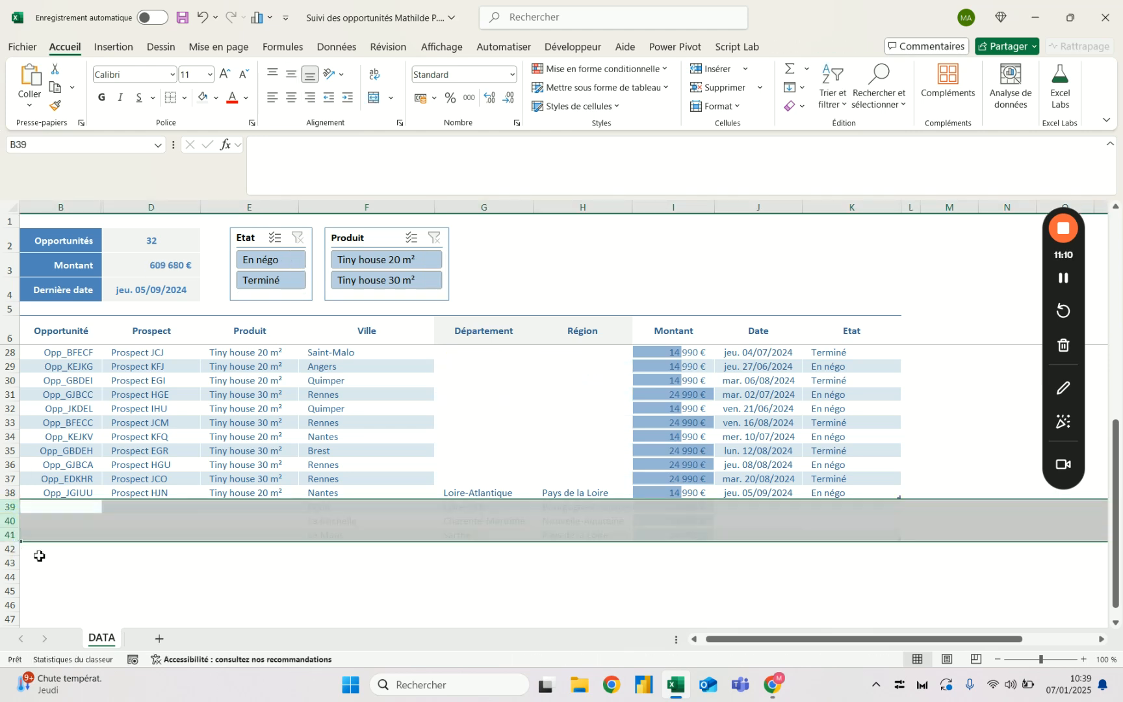
{"action": "left_click", "coordinate": [397, 475]}
- Select the Département formula in G38 and reduce the formula bar to a single line
{"action": "left_click", "coordinate": [453, 493]}
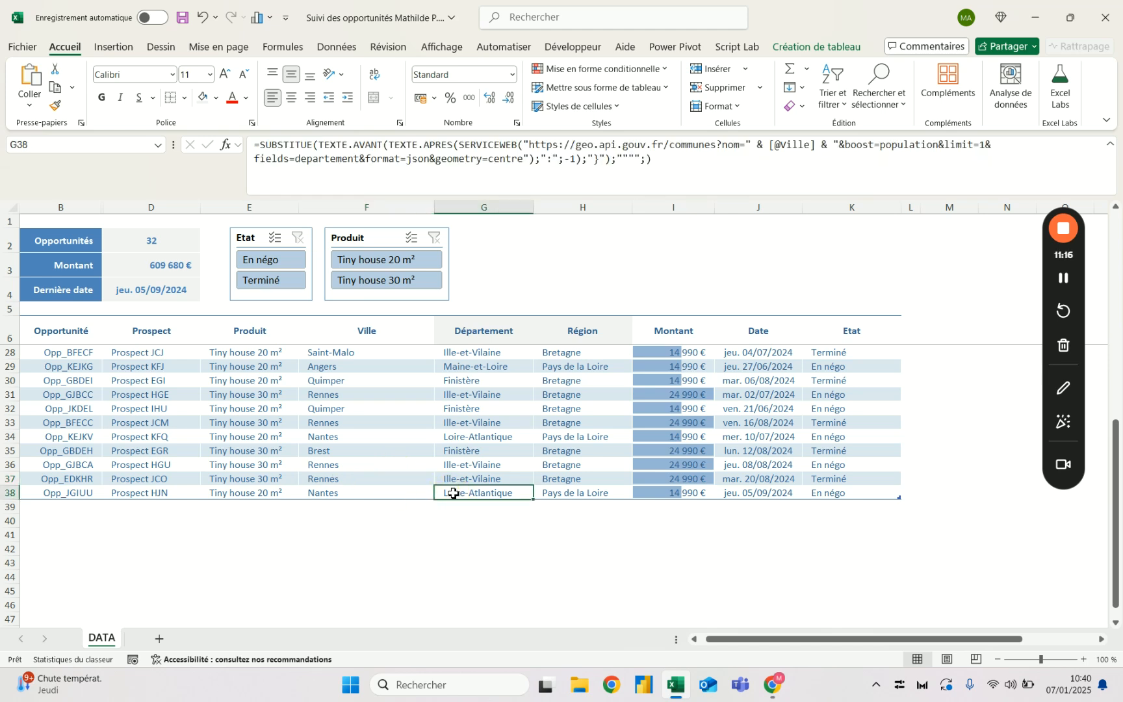
{"action": "left_click_drag", "start_coordinate": [488, 197], "coordinate": [484, 144]}
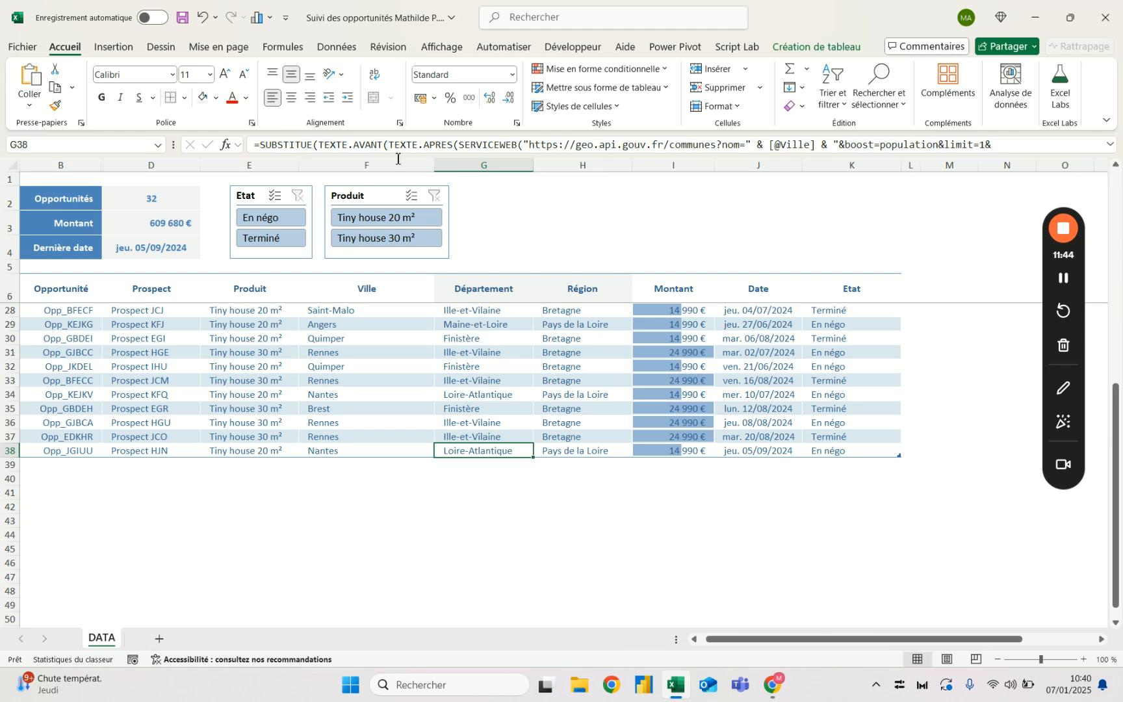
{"action": "left_click", "coordinate": [475, 192]}
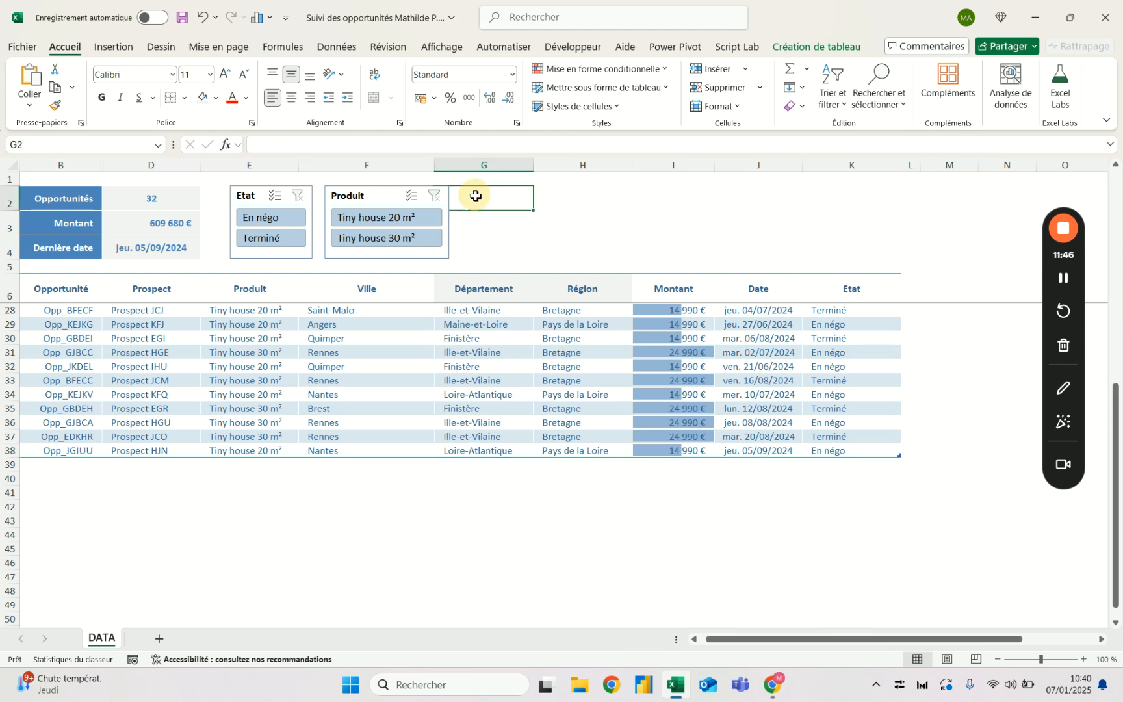
{"action": "left_click", "coordinate": [477, 228]}
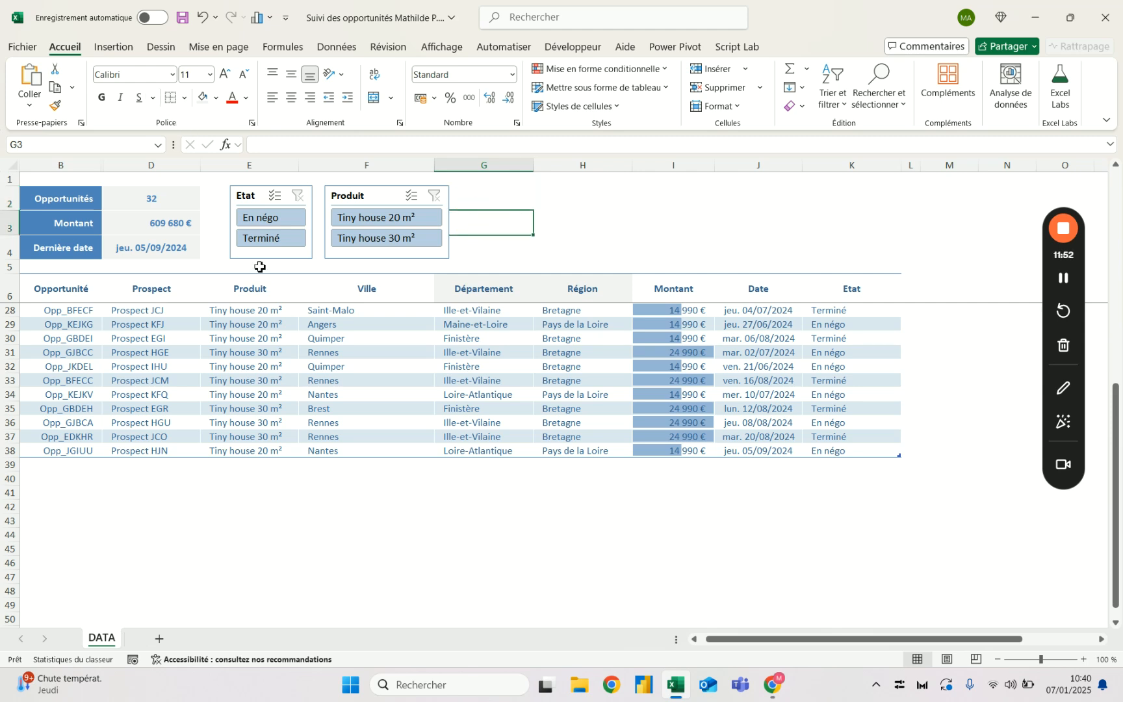
- Review the Département and Région formulas in G28 and H28 of the Saint-Malo row
{"action": "left_click", "coordinate": [499, 308]}
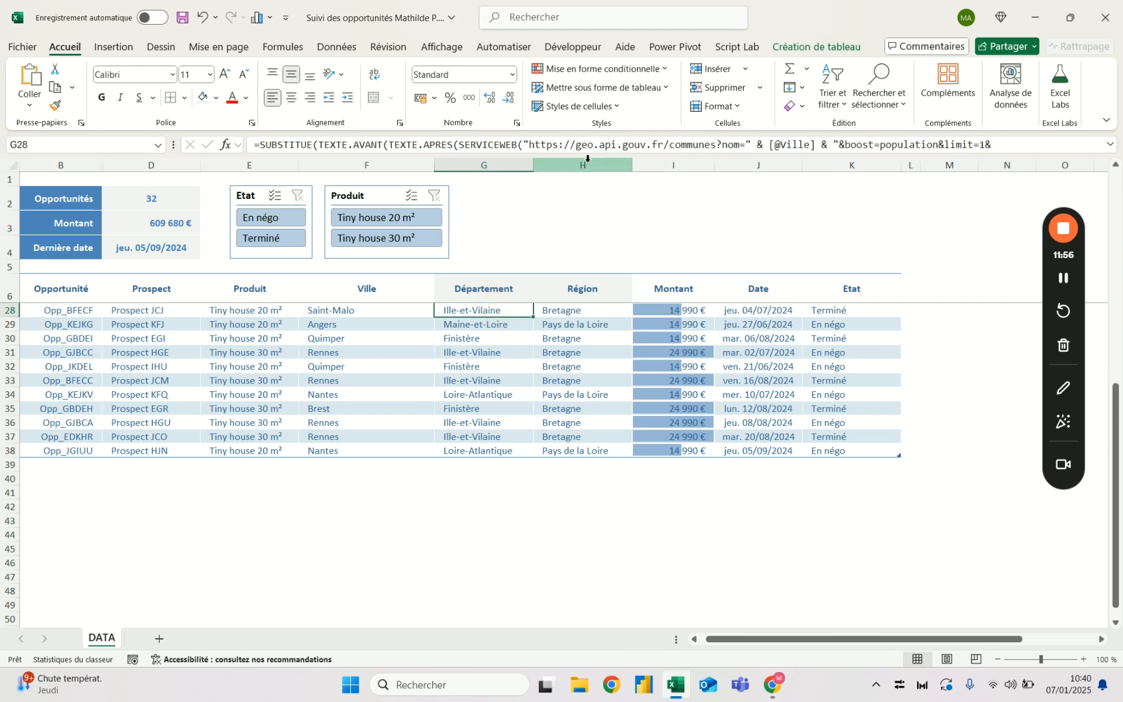
{"action": "left_click", "coordinate": [587, 160]}
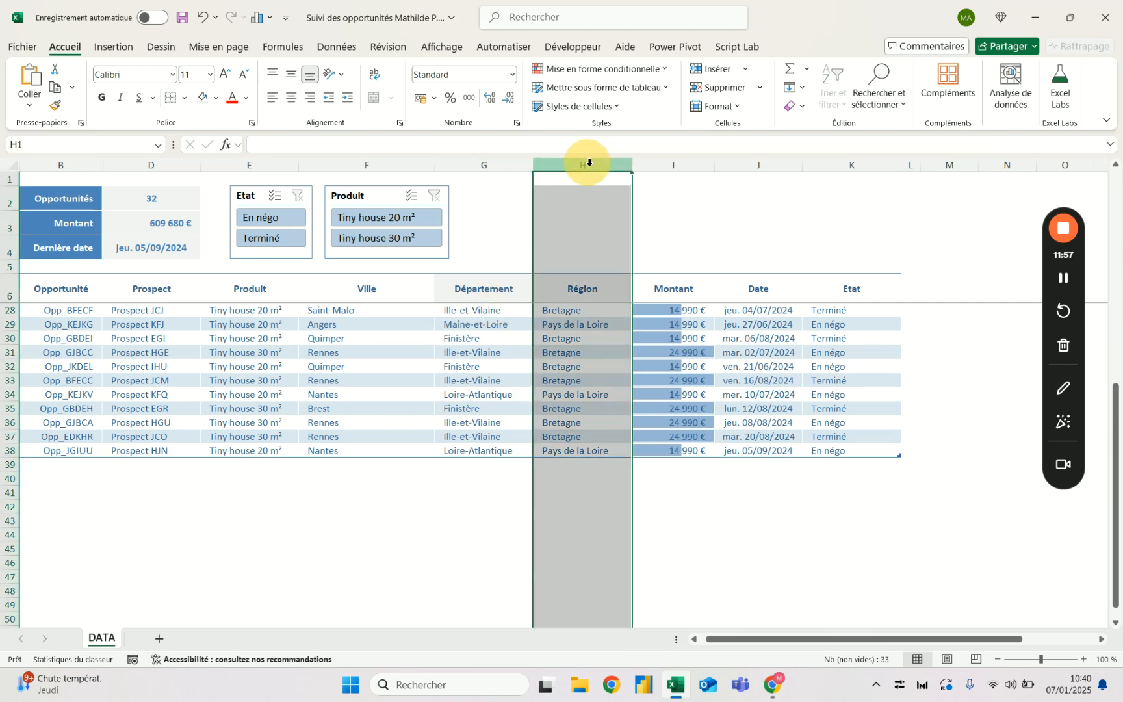
{"action": "left_click", "coordinate": [566, 313]}
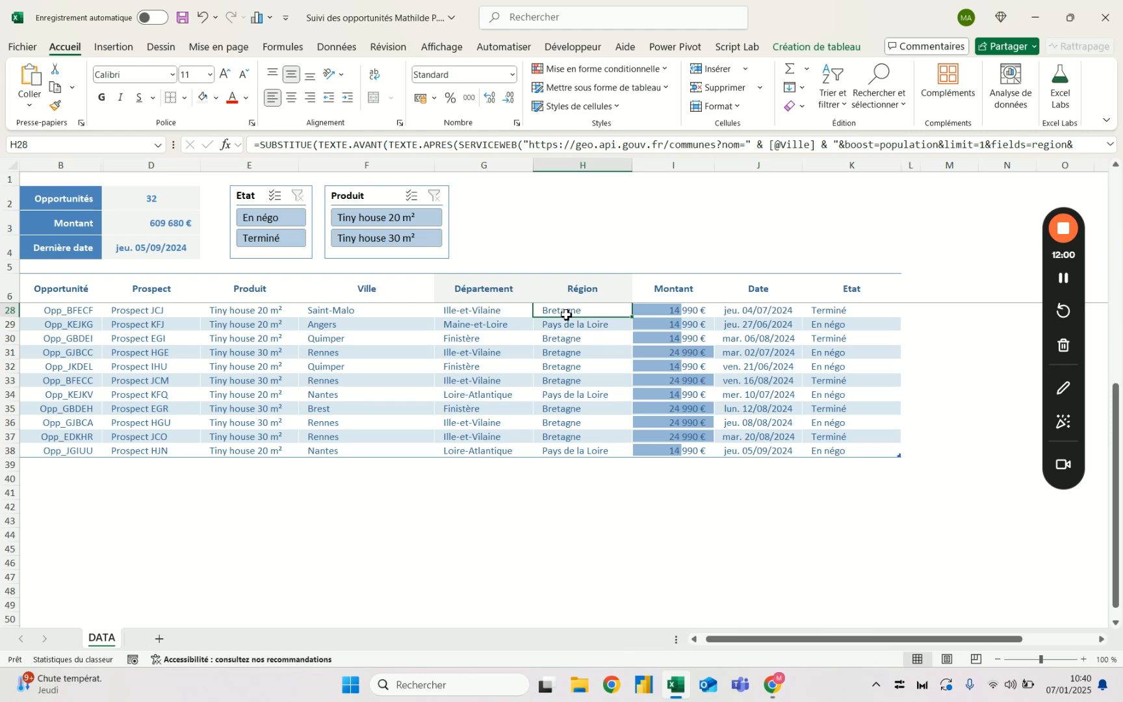